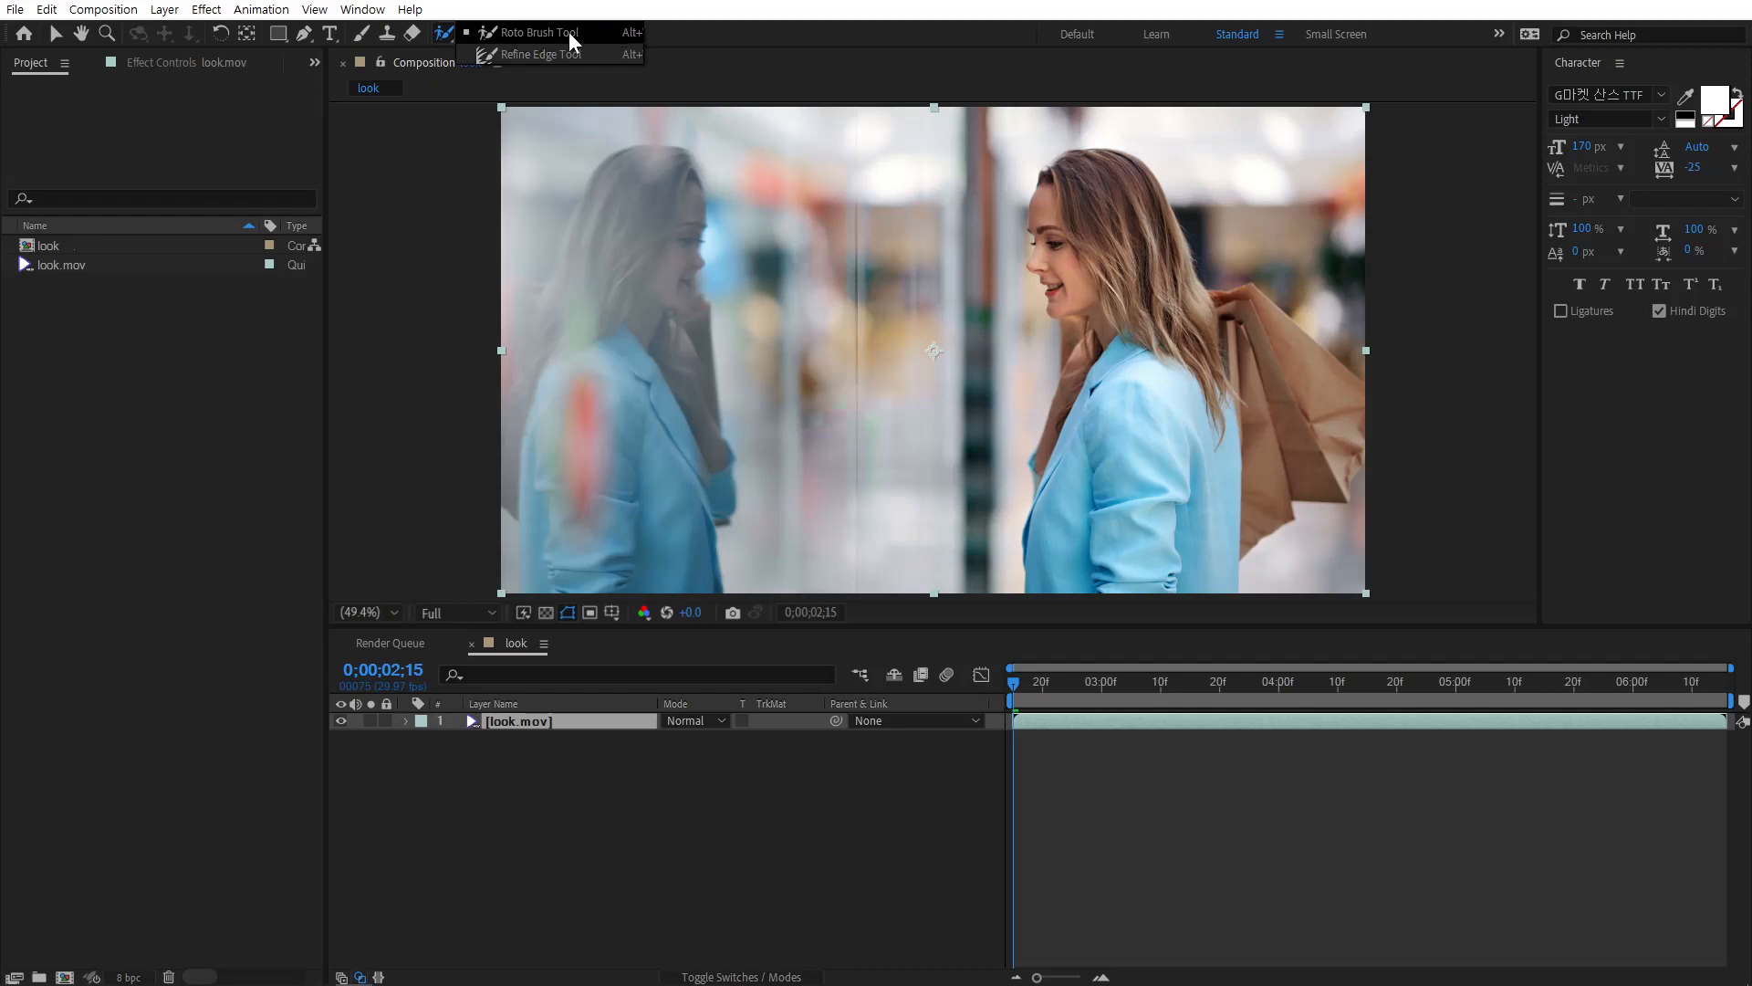
Step: Select the woman and her shopping bags in the look.mov layer with the Roto Brush, excluding the background below the bags
{"action": "left_click", "coordinate": [570, 34]}
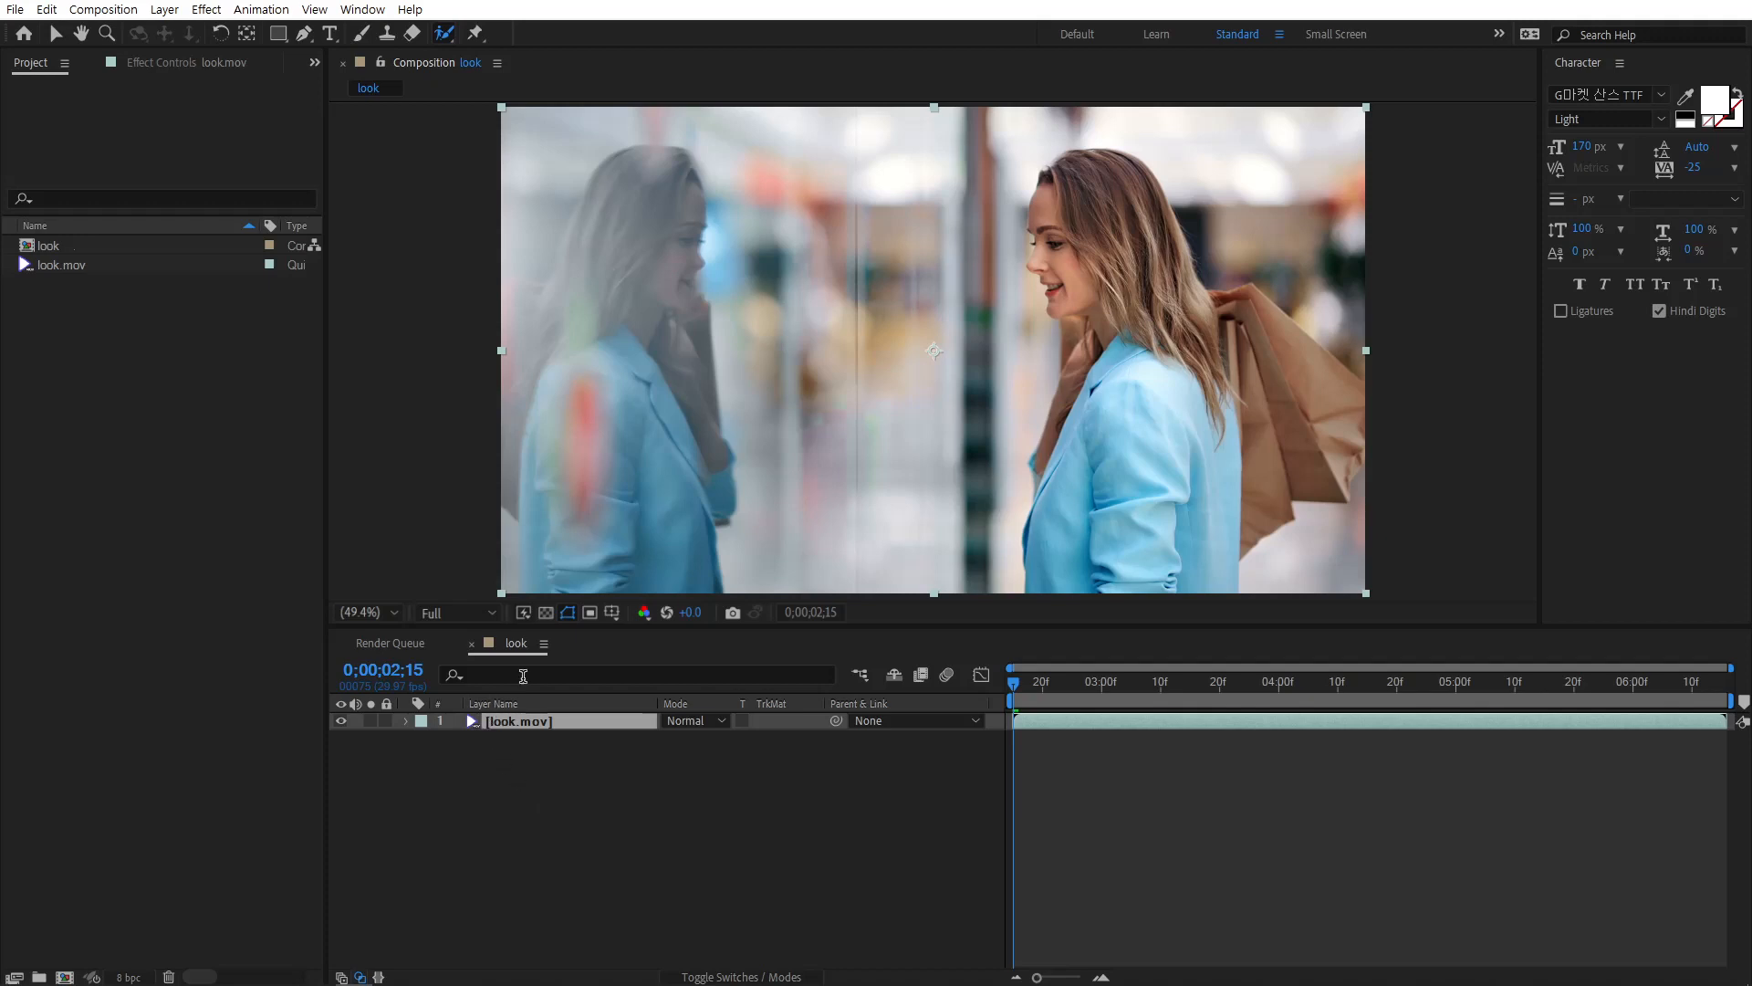
{"action": "double_click", "coordinate": [527, 728]}
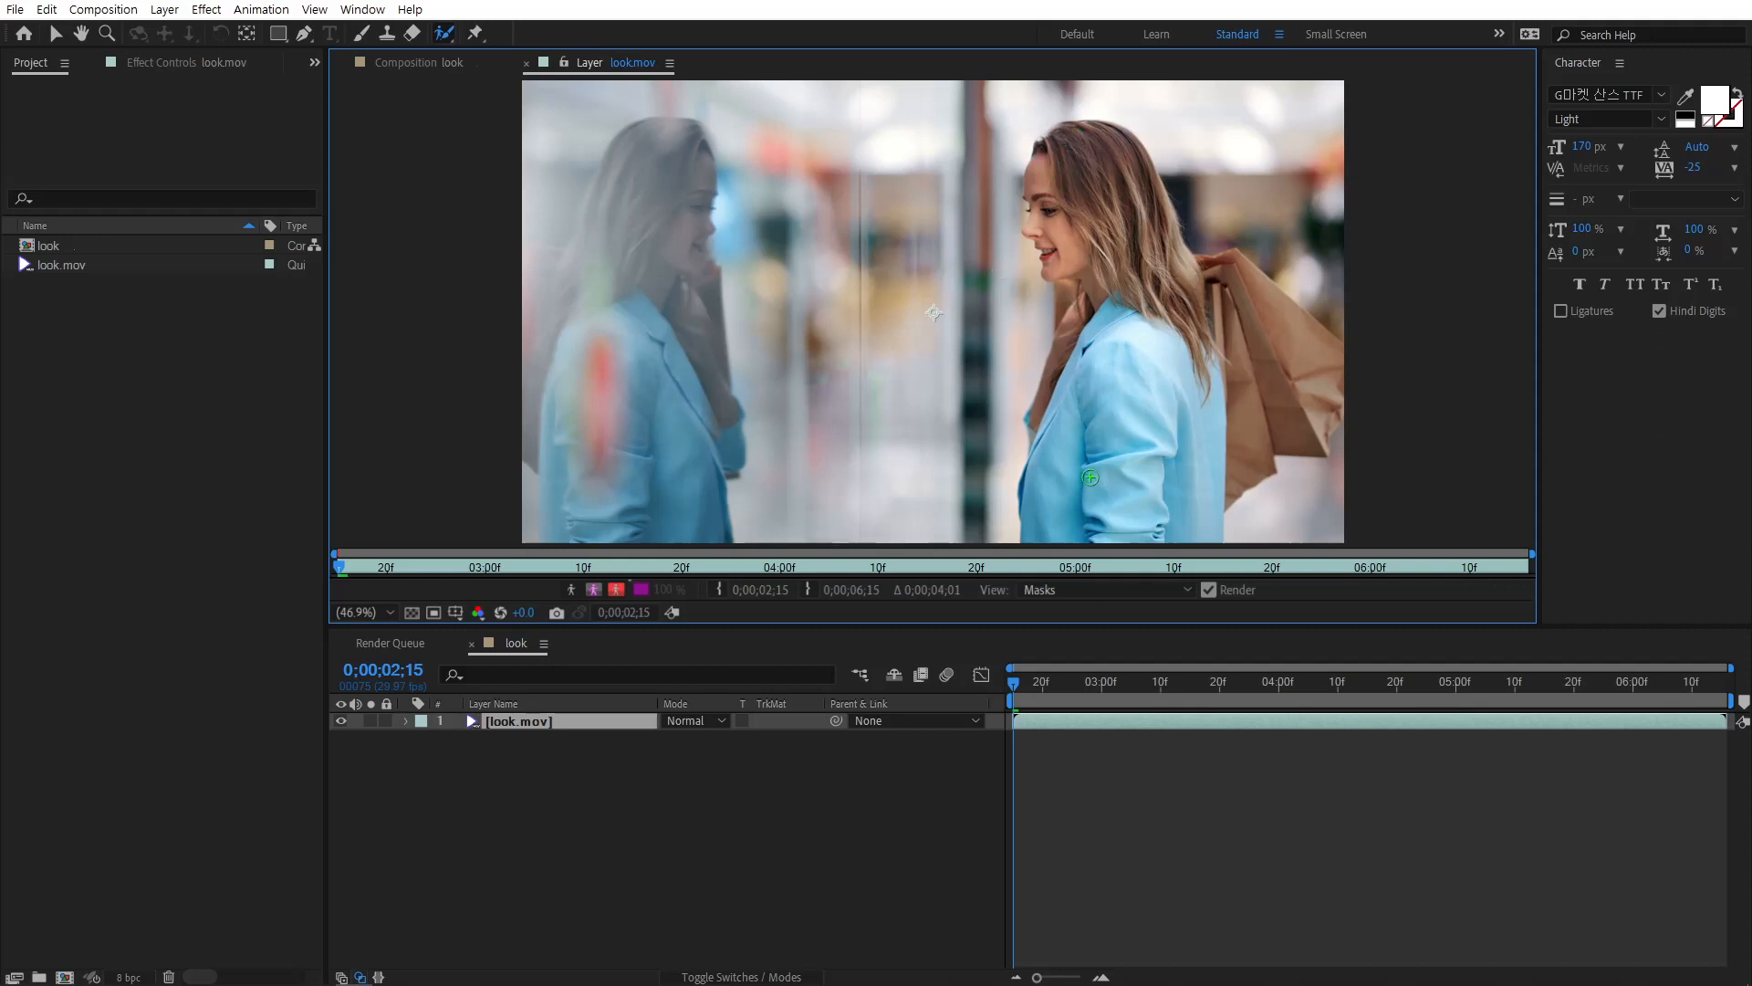
{"action": "mouse_move", "coordinate": [1100, 150]}
{"action": "left_mouse_down"}
{"action": "mouse_move", "coordinate": [1114, 350]}
{"action": "mouse_move", "coordinate": [1071, 445]}
{"action": "mouse_move", "coordinate": [1077, 494]}
{"action": "mouse_move", "coordinate": [1258, 392]}
{"action": "mouse_move", "coordinate": [1114, 172]}
{"action": "left_mouse_up"}
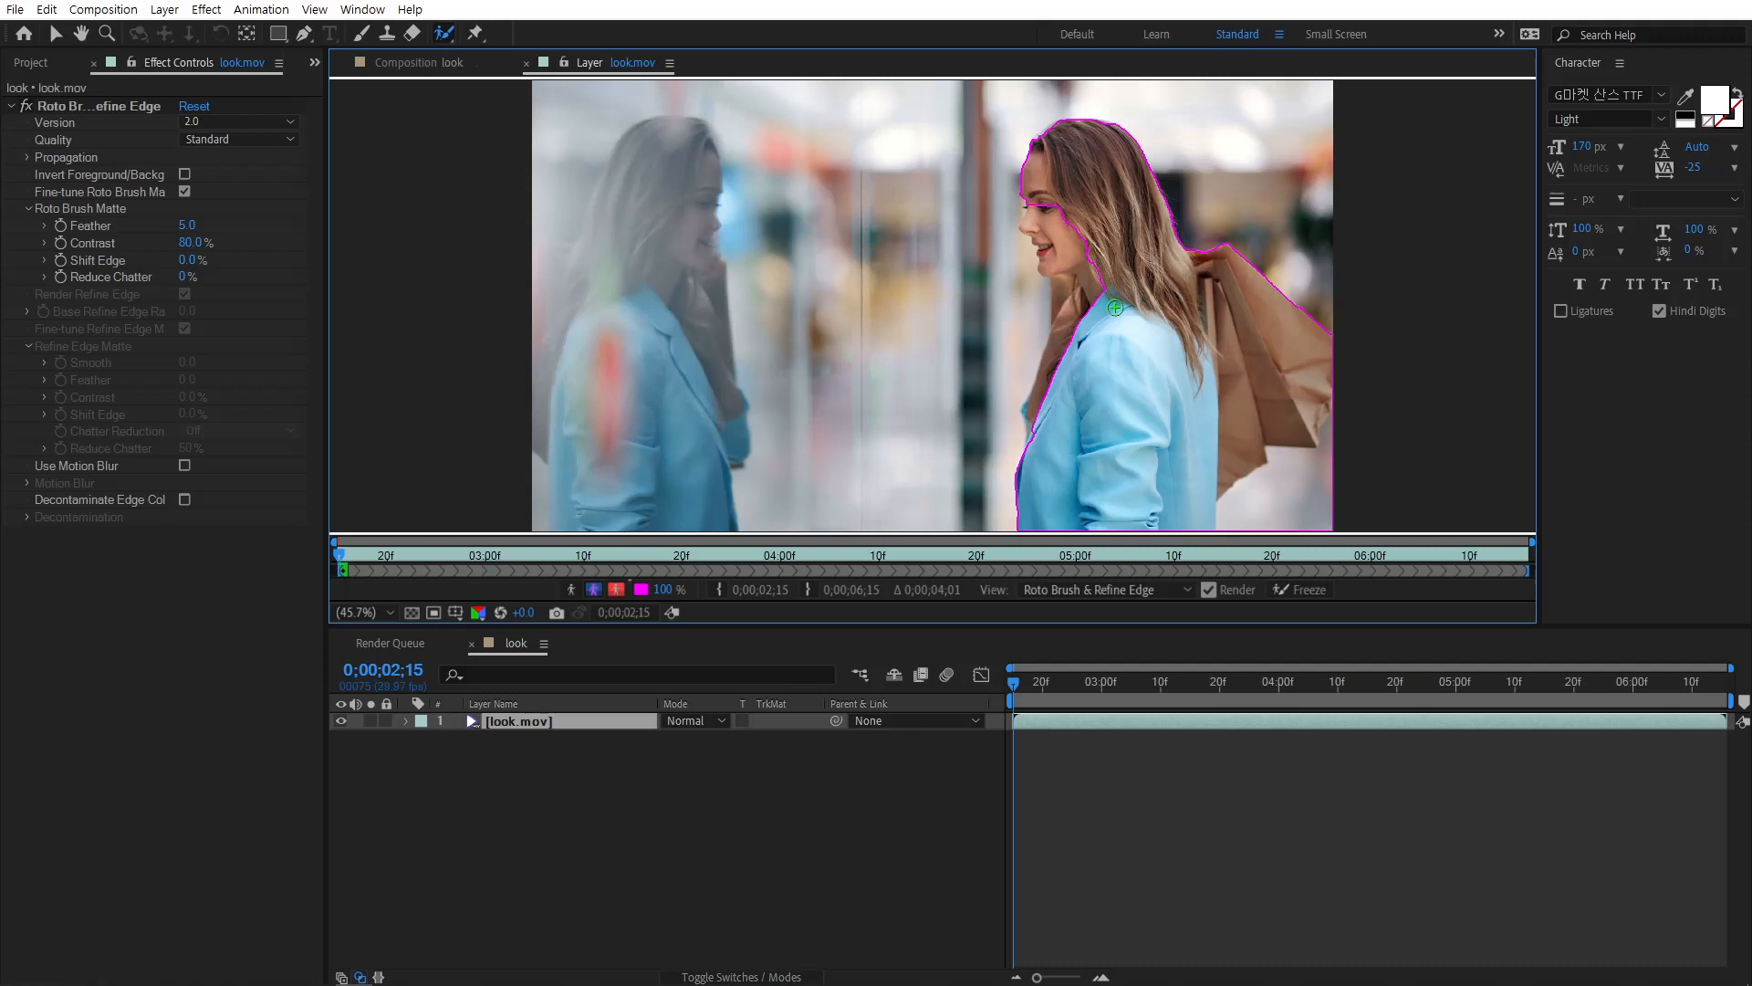
{"action": "mouse_move", "coordinate": [1041, 193]}
{"action": "left_mouse_down"}
{"action": "mouse_move", "coordinate": [1073, 317]}
{"action": "mouse_move", "coordinate": [1037, 439]}
{"action": "left_mouse_up"}
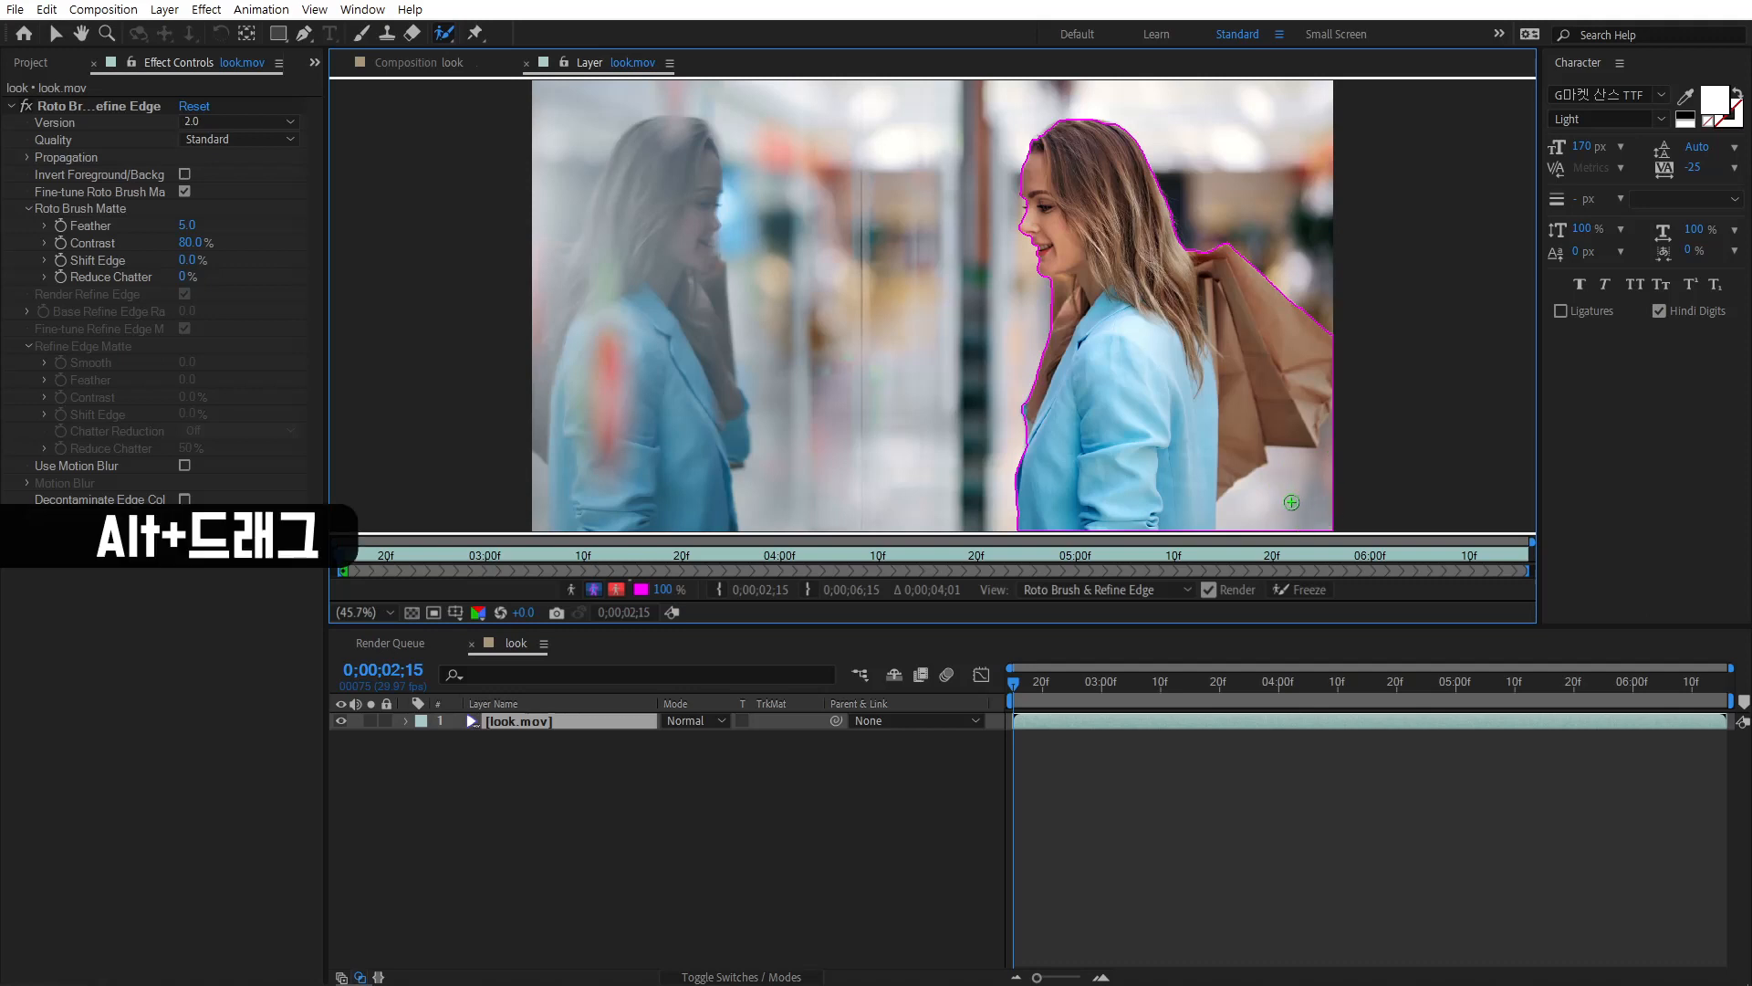
{"action": "left_click_drag", "start_coordinate": [1329, 476], "coordinate": [1263, 517], "text": "alt"}
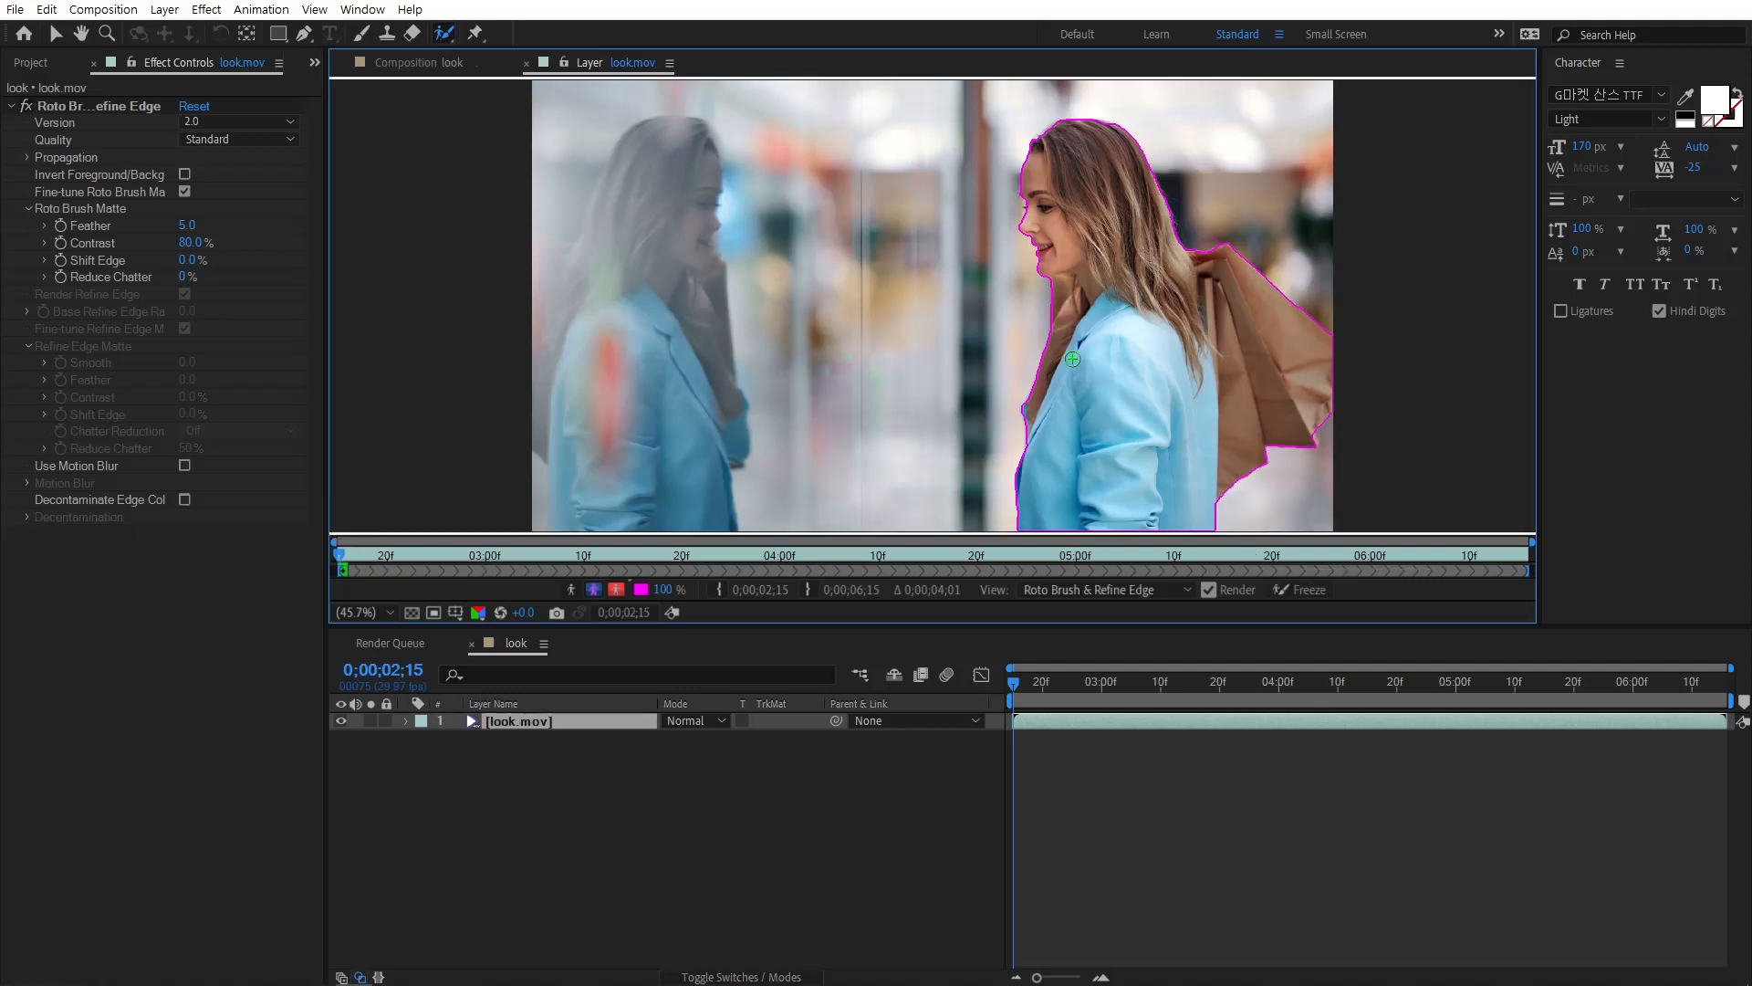
Step: Set the Roto Brush effect's quality to Best and the Roto Brush Matte feather to 6
{"action": "scroll", "coordinate": [1087, 178], "scroll_direction": "up", "scroll_amount": 2}
{"action": "left_click_drag", "start_coordinate": [1221, 180], "coordinate": [1024, 385]}
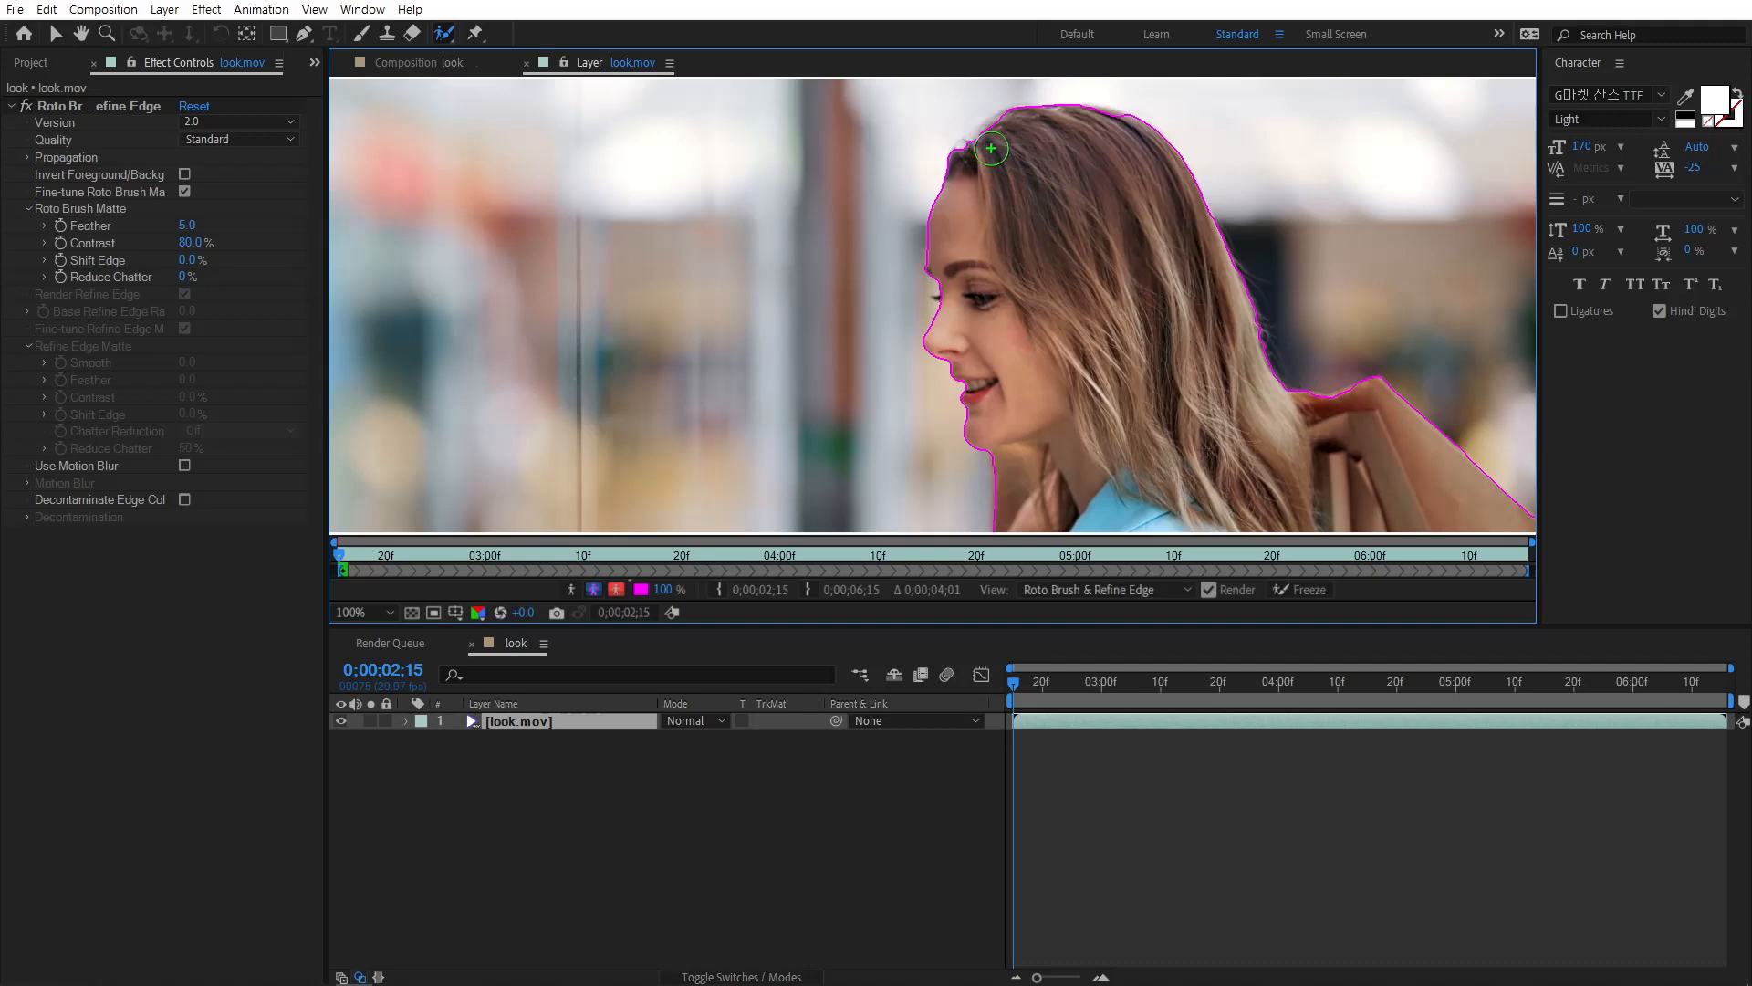
{"action": "left_click", "coordinate": [97, 108]}
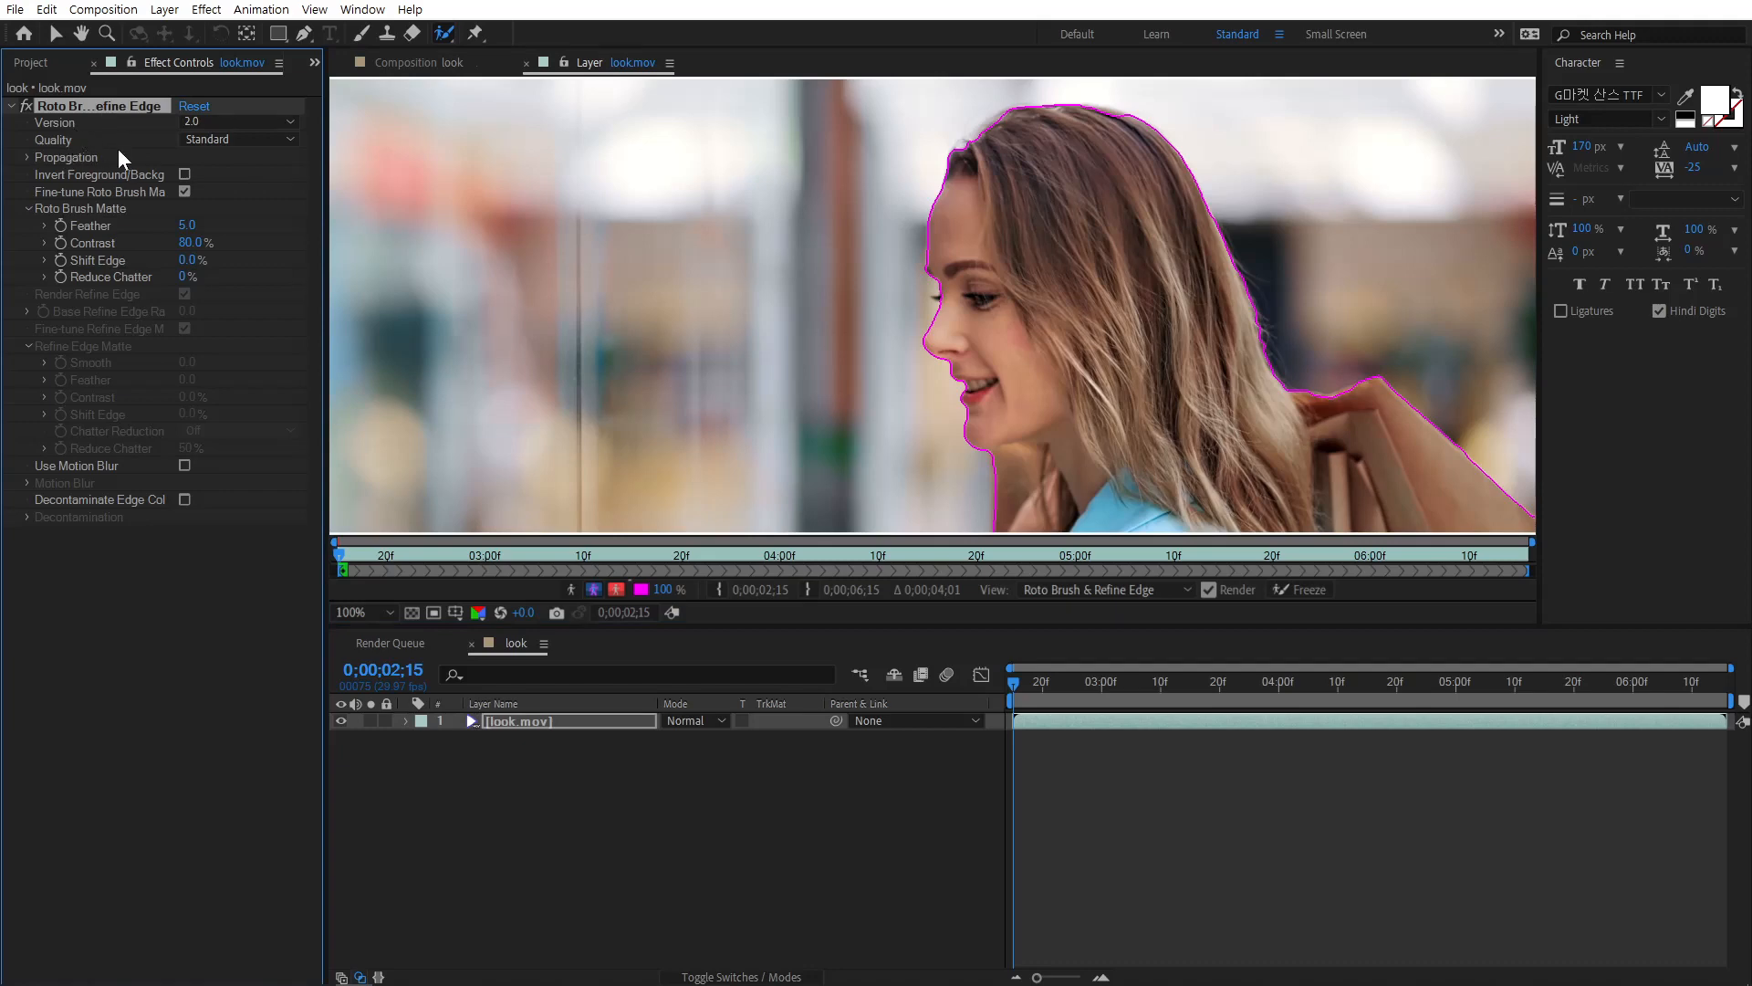
{"action": "left_click", "coordinate": [242, 142]}
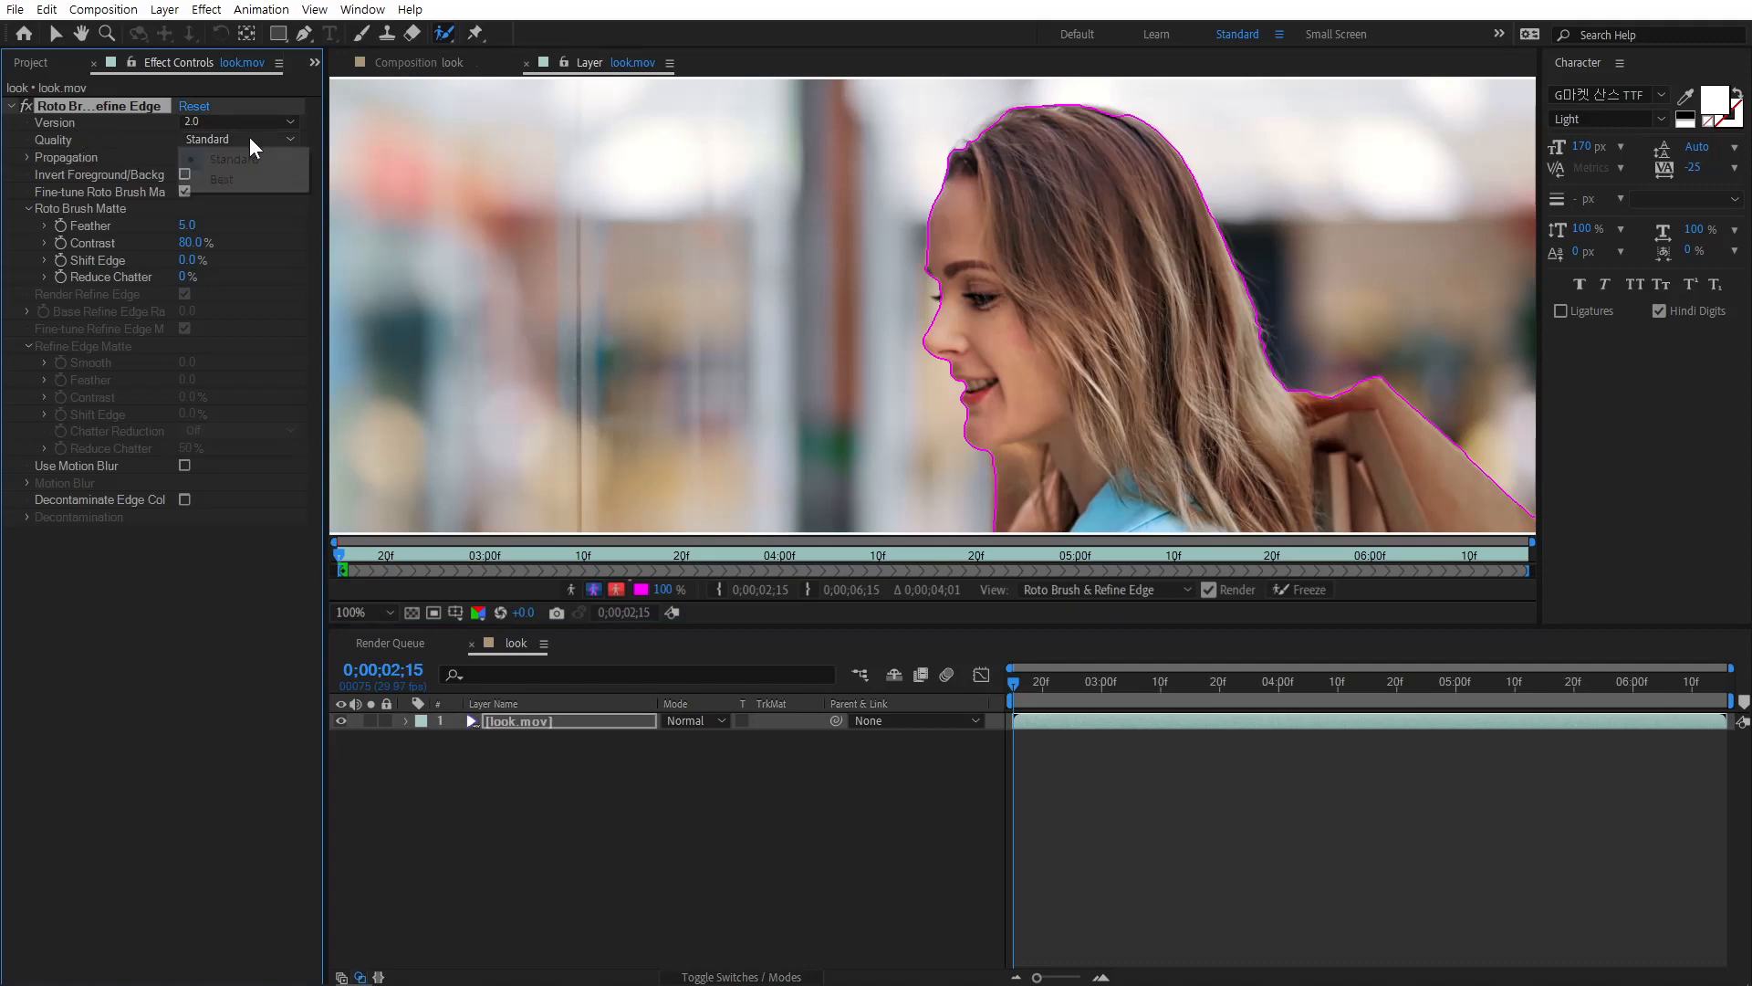
{"action": "left_click", "coordinate": [230, 179]}
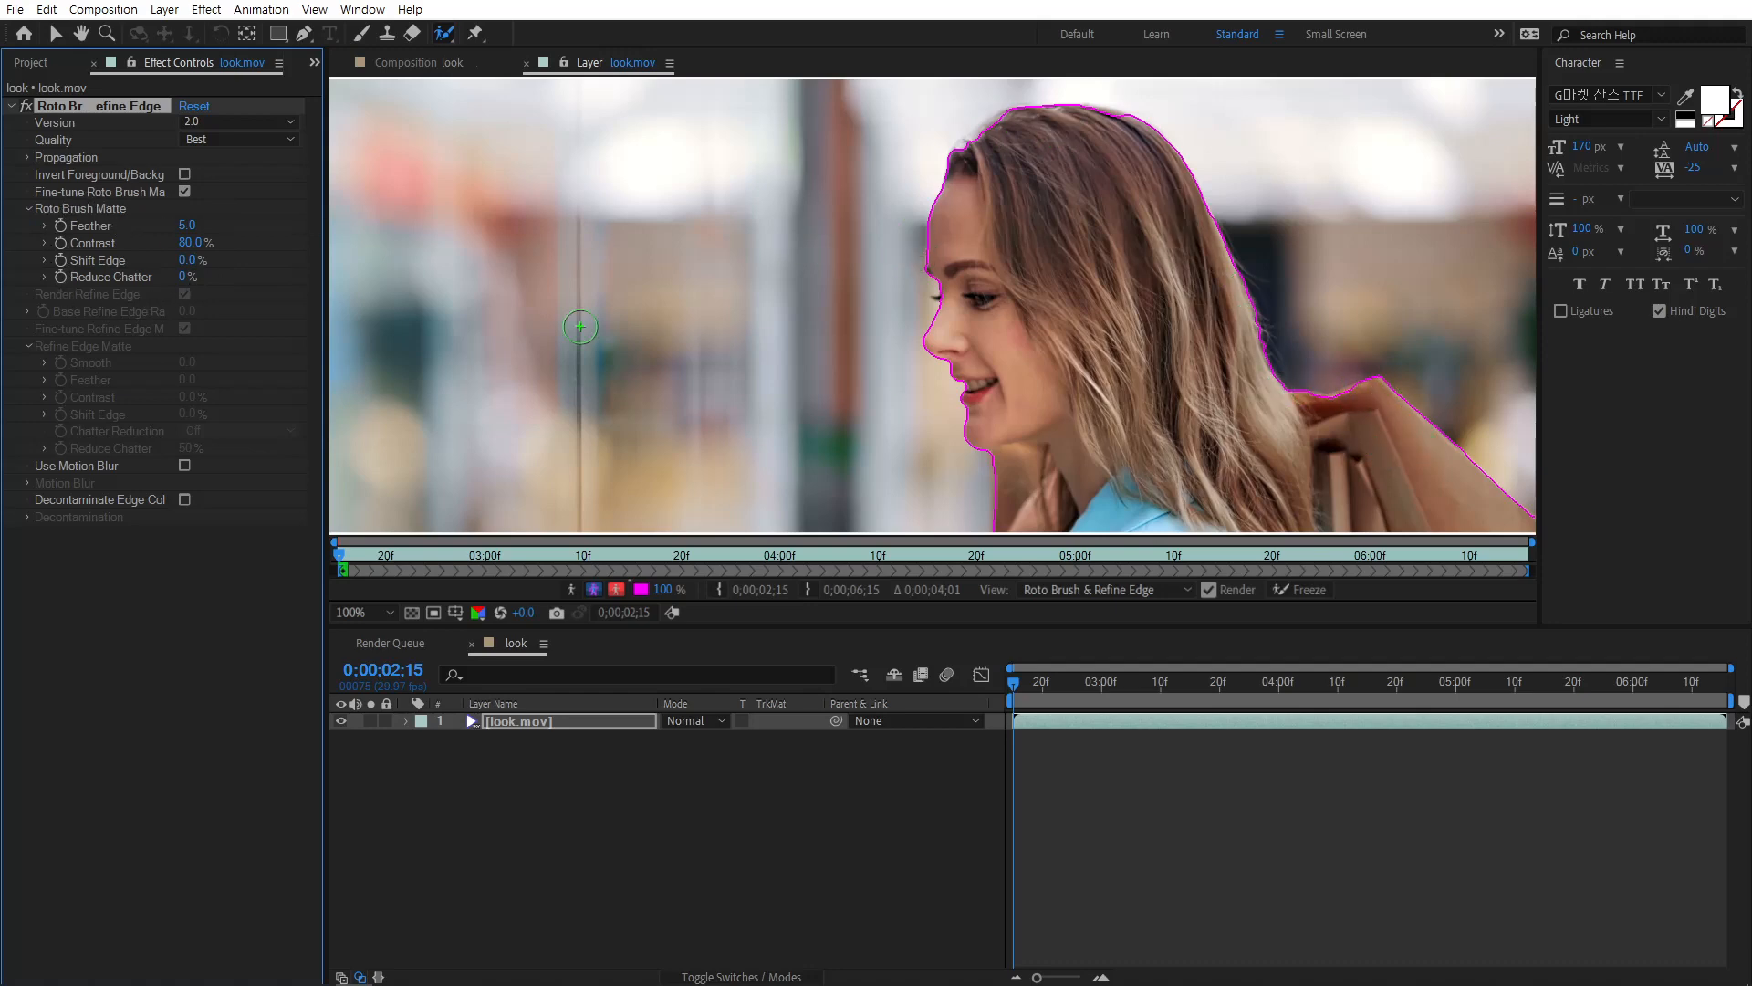
{"action": "left_click", "coordinate": [187, 226]}
{"action": "type", "text": "6"}
{"action": "key", "text": "Return"}
Step: Paint the woman's hair outline from forehead to shoulder and her eyelash area with the Refine Edge tool
{"action": "left_click", "coordinate": [445, 35]}
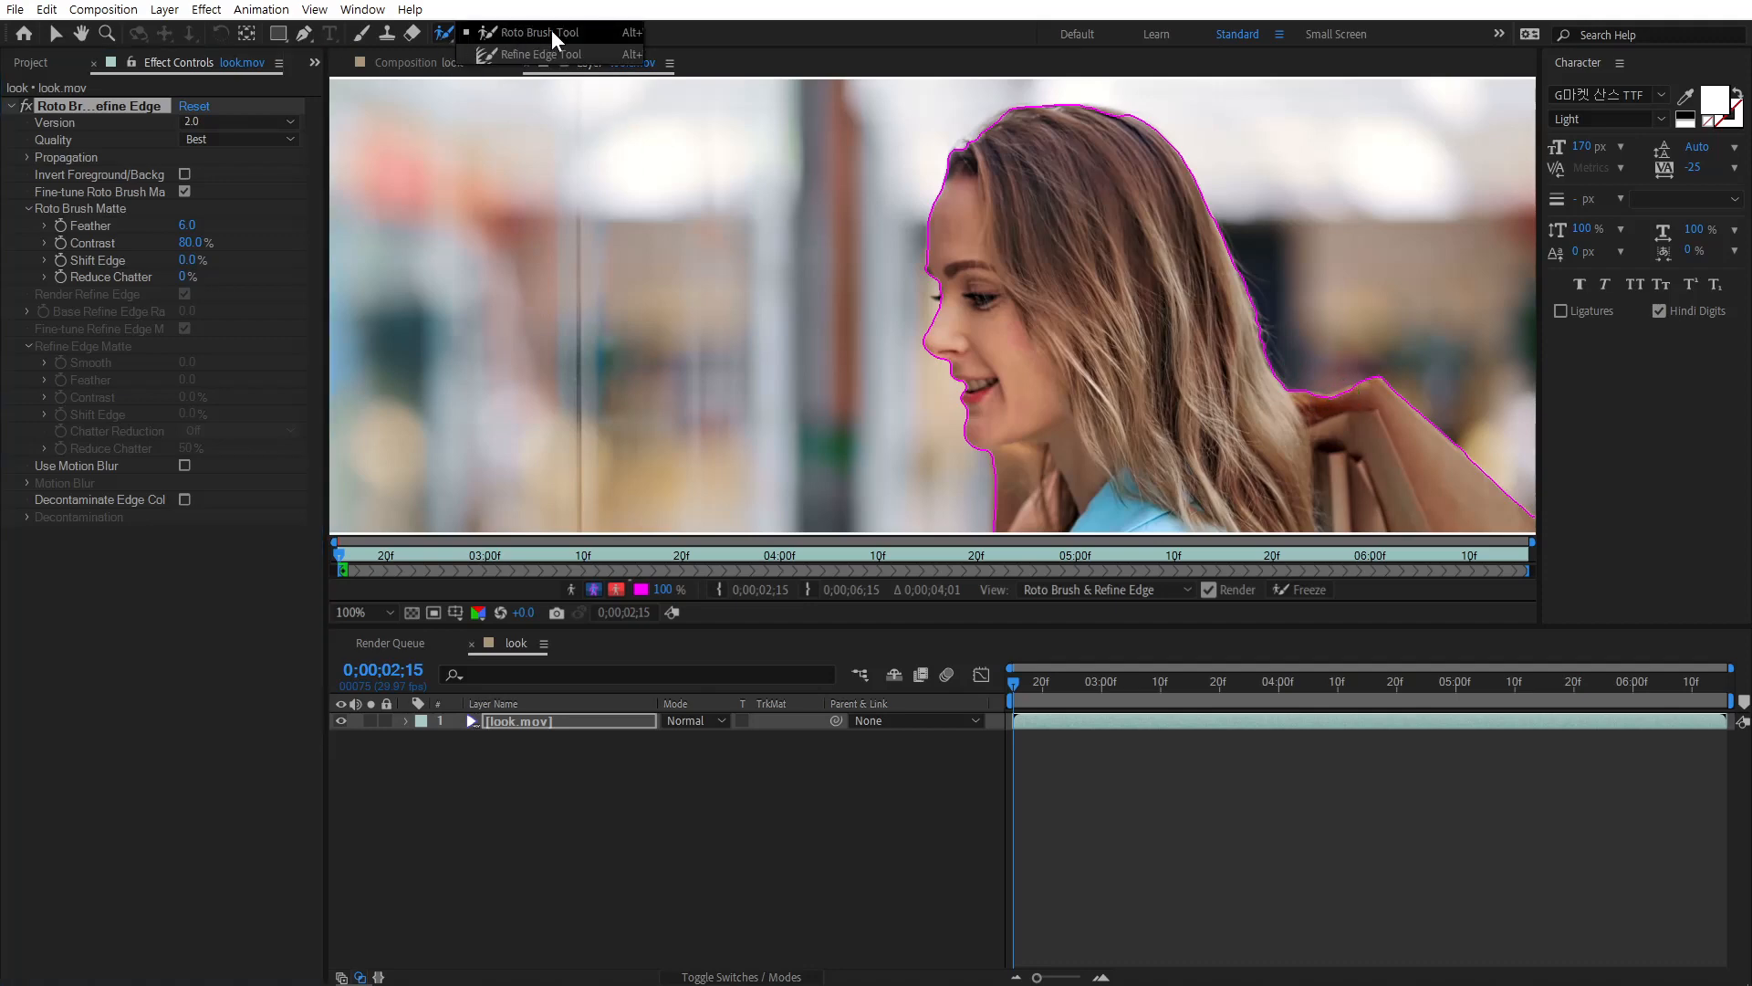
{"action": "left_click", "coordinate": [562, 57]}
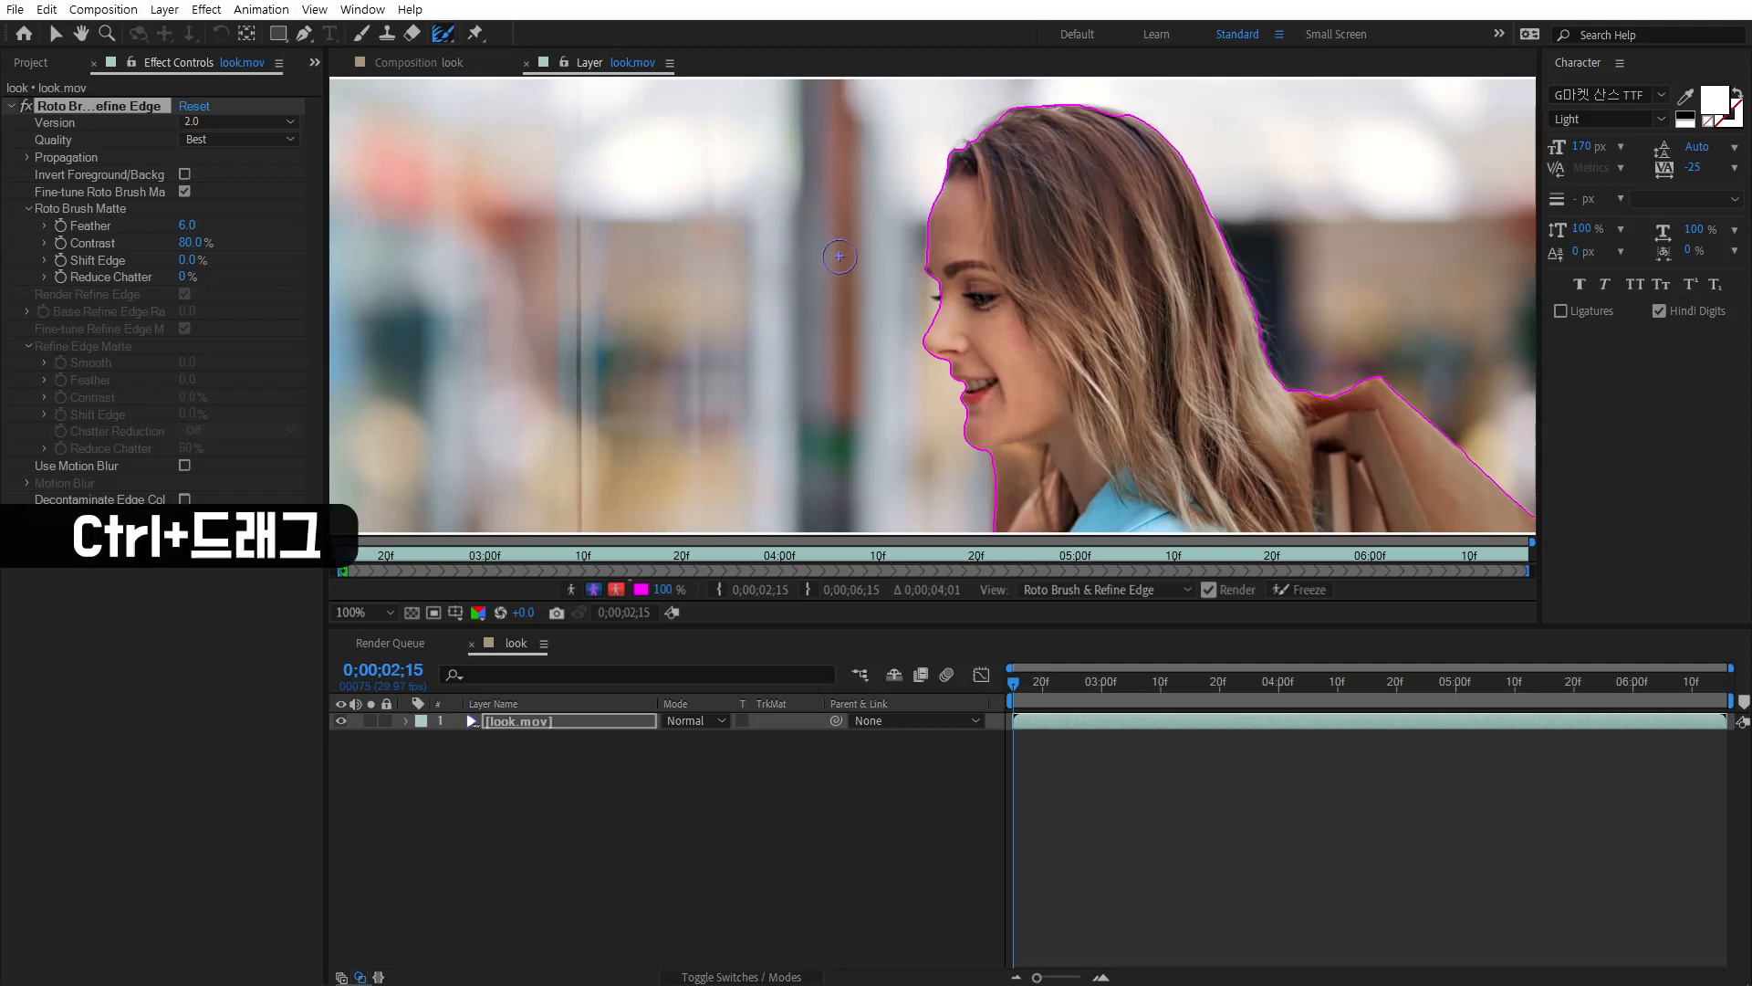
{"action": "mouse_move", "coordinate": [840, 256]}
{"action": "left_mouse_down"}
{"action": "mouse_move", "coordinate": [878, 256]}
{"action": "mouse_move", "coordinate": [845, 256]}
{"action": "left_mouse_up"}
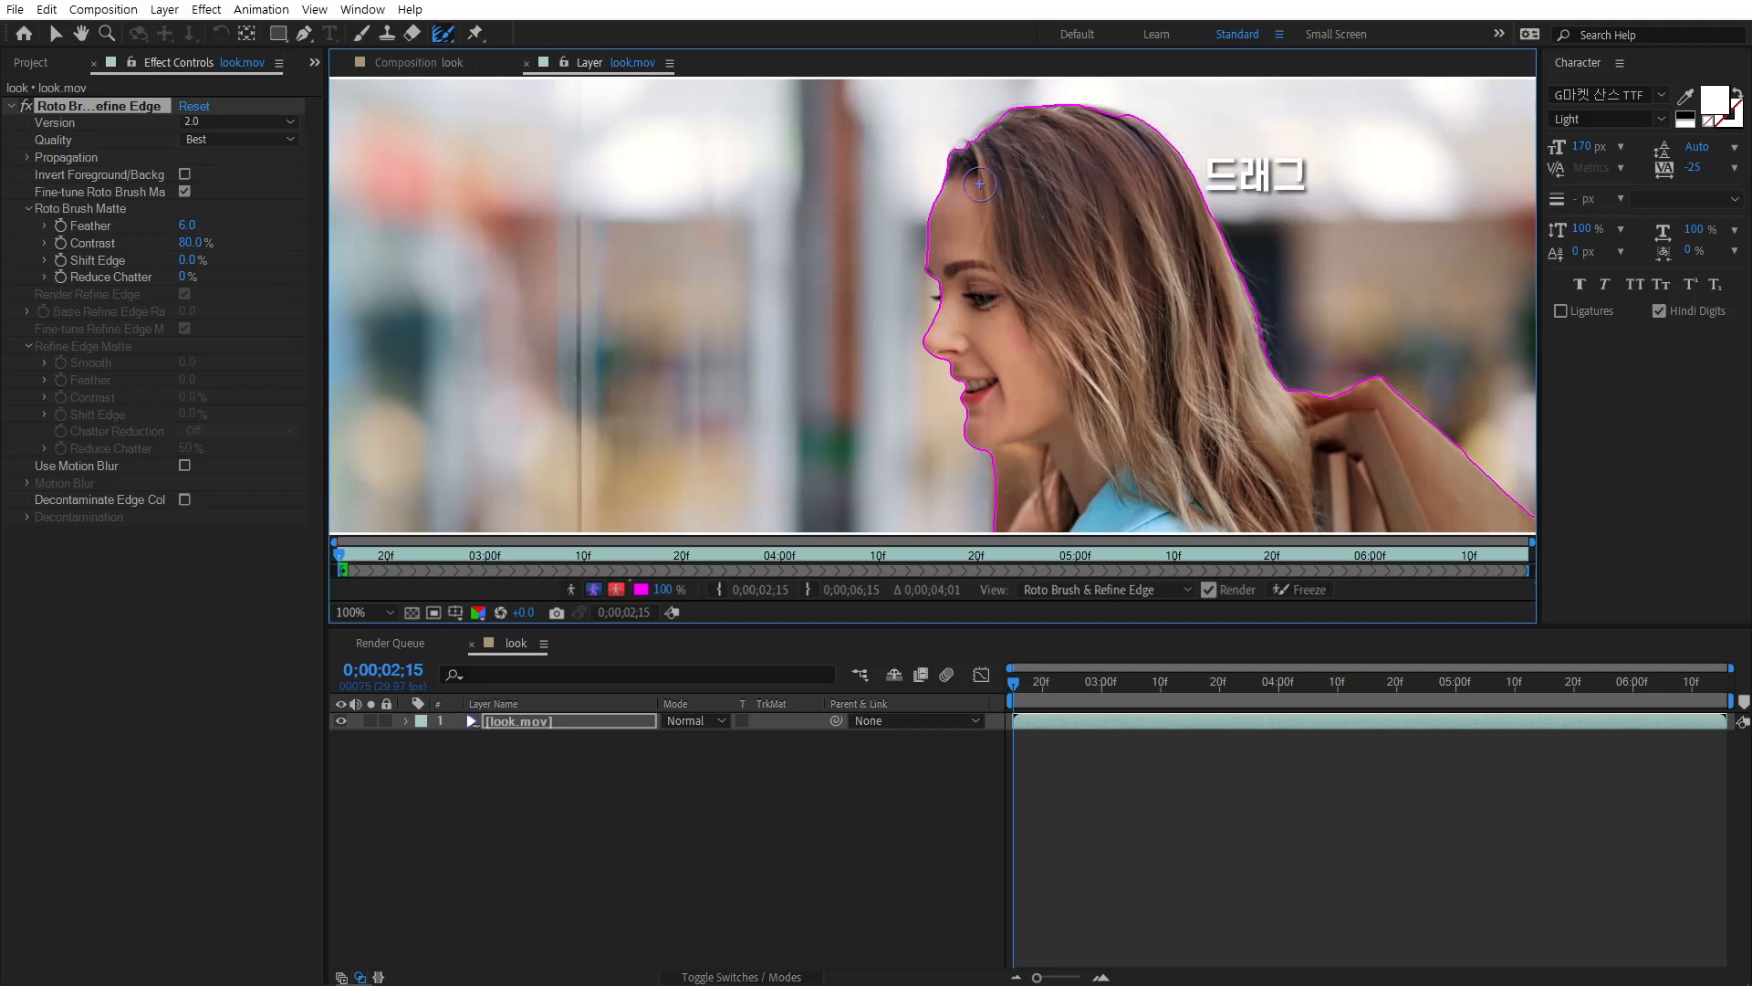
{"action": "mouse_move", "coordinate": [957, 159]}
{"action": "left_mouse_down"}
{"action": "mouse_move", "coordinate": [981, 130]}
{"action": "mouse_move", "coordinate": [1074, 97]}
{"action": "mouse_move", "coordinate": [1152, 122]}
{"action": "mouse_move", "coordinate": [1224, 220]}
{"action": "mouse_move", "coordinate": [1287, 390]}
{"action": "mouse_move", "coordinate": [1334, 392]}
{"action": "left_mouse_up"}
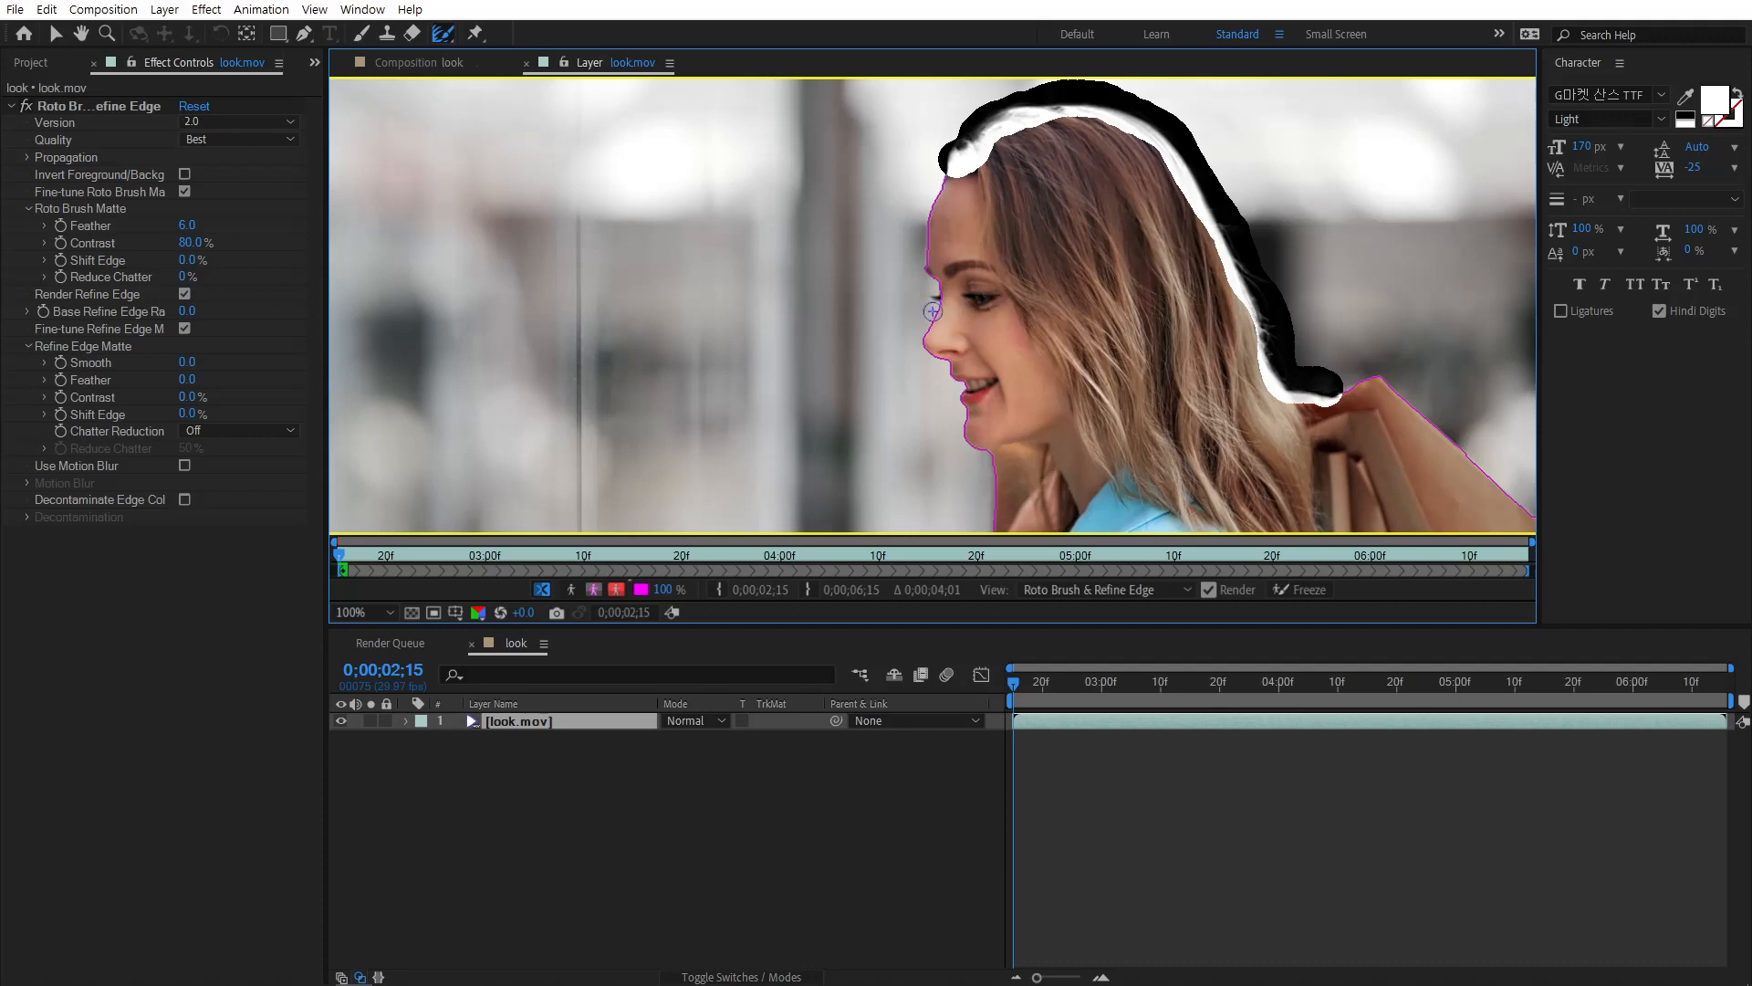
{"action": "mouse_move", "coordinate": [933, 298]}
{"action": "left_mouse_down"}
{"action": "mouse_move", "coordinate": [930, 272]}
{"action": "mouse_move", "coordinate": [943, 292]}
{"action": "left_mouse_up"}
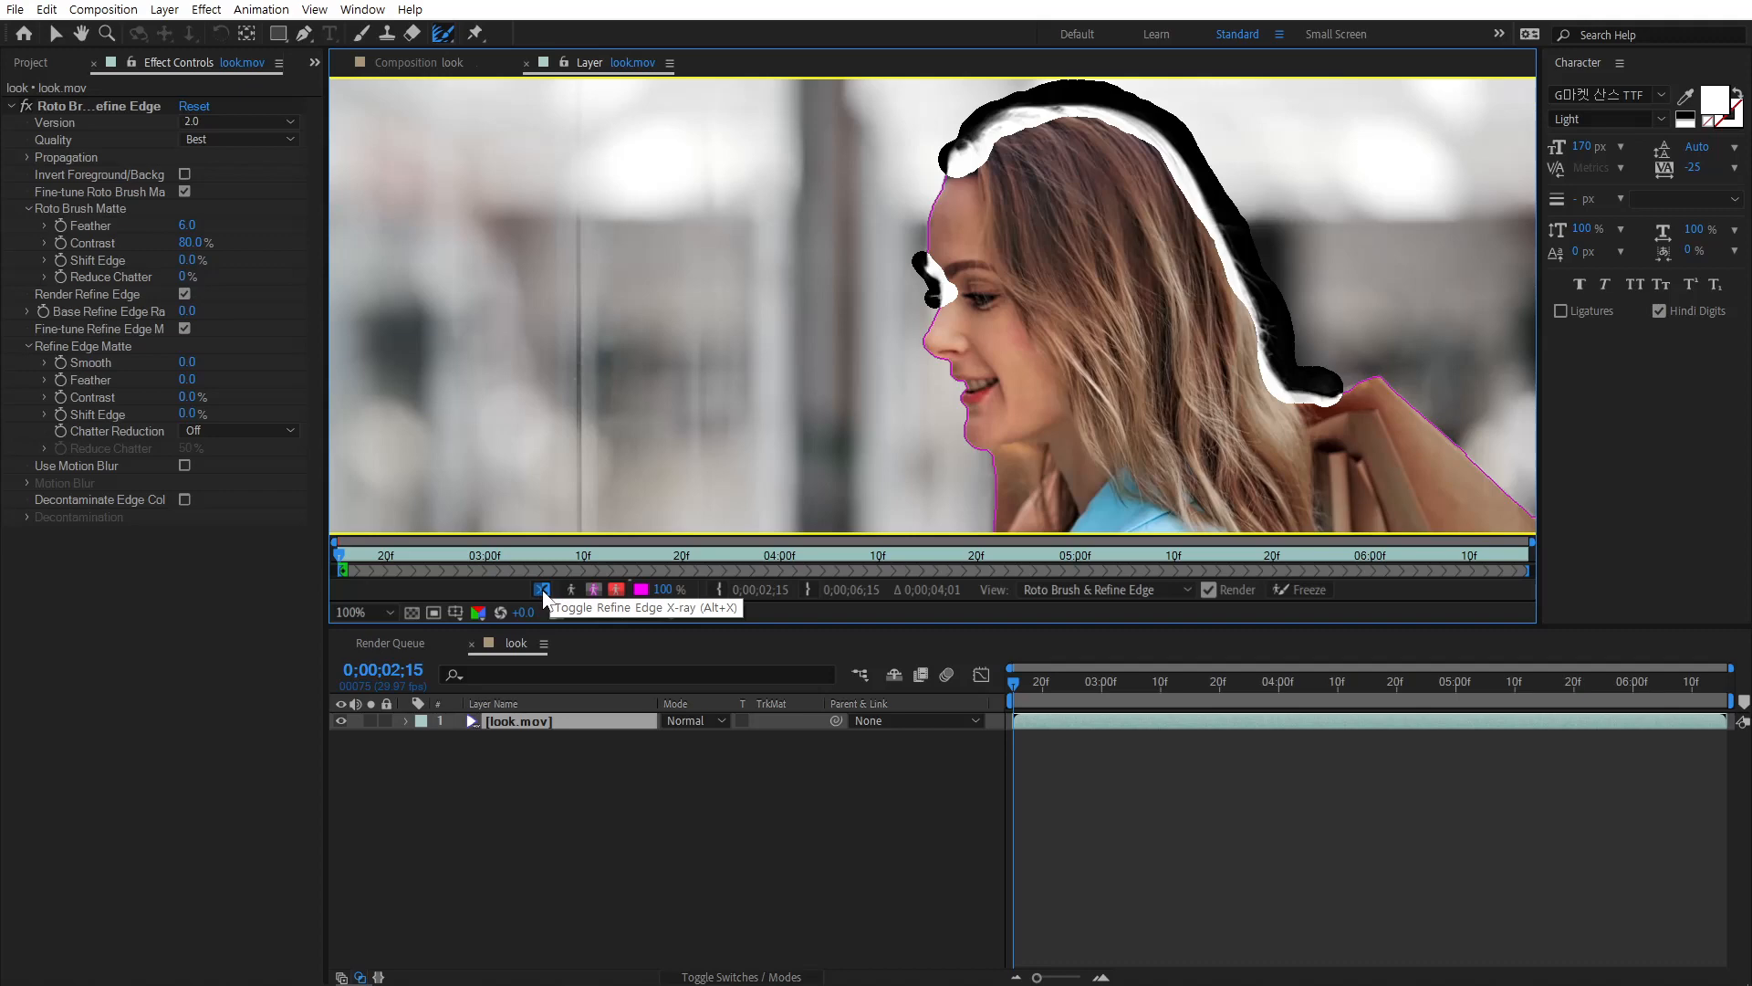
Step: Examine the whole cutout in the alpha, alpha boundary and alpha overlay views
{"action": "scroll", "coordinate": [679, 359], "scroll_direction": "down", "scroll_amount": 2}
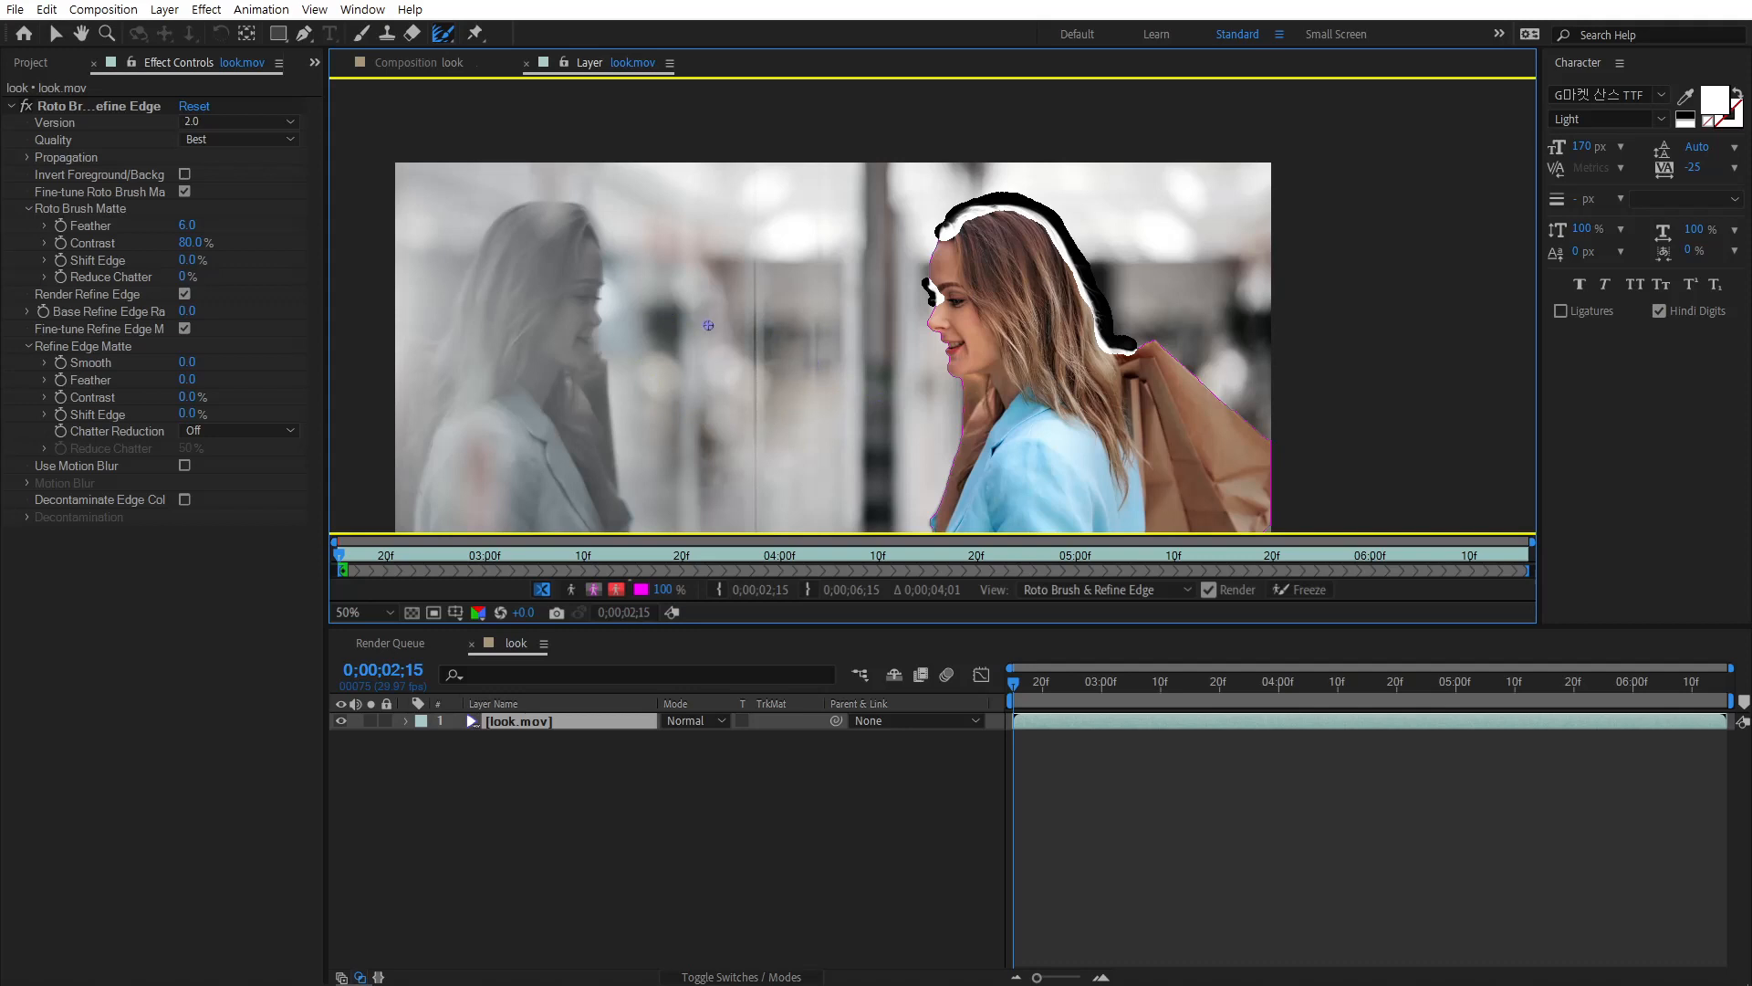
{"action": "left_click", "coordinate": [571, 595]}
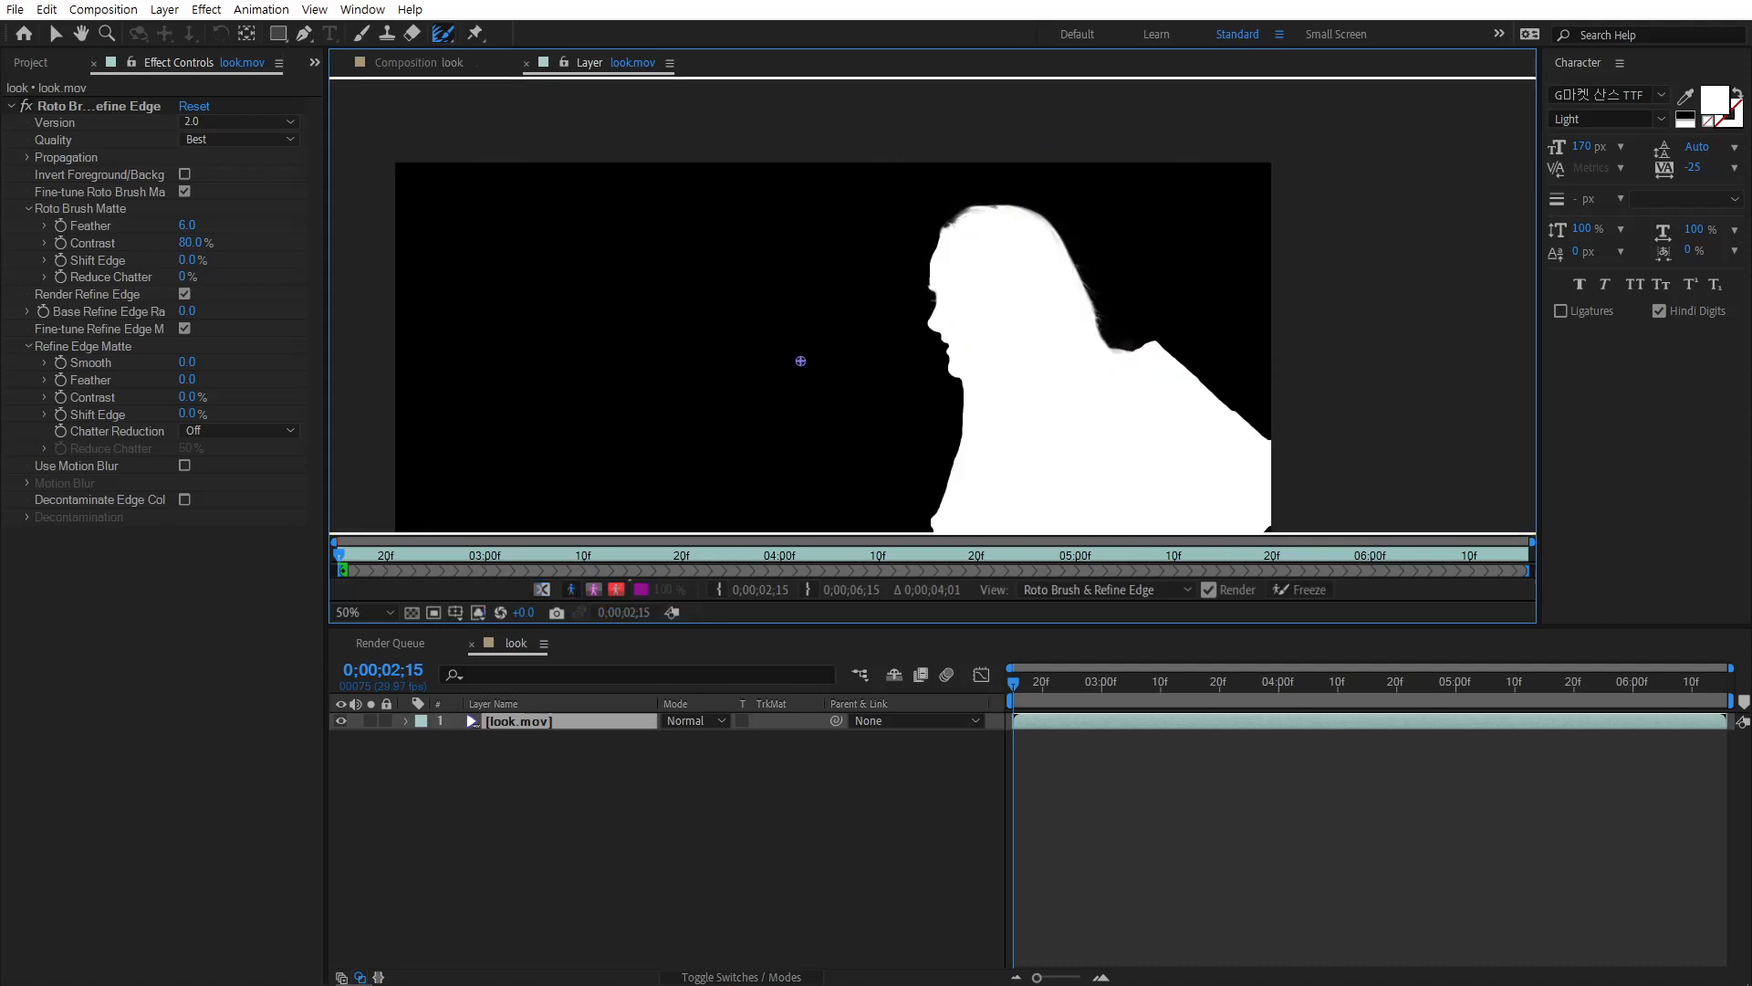
{"action": "left_click", "coordinate": [594, 590]}
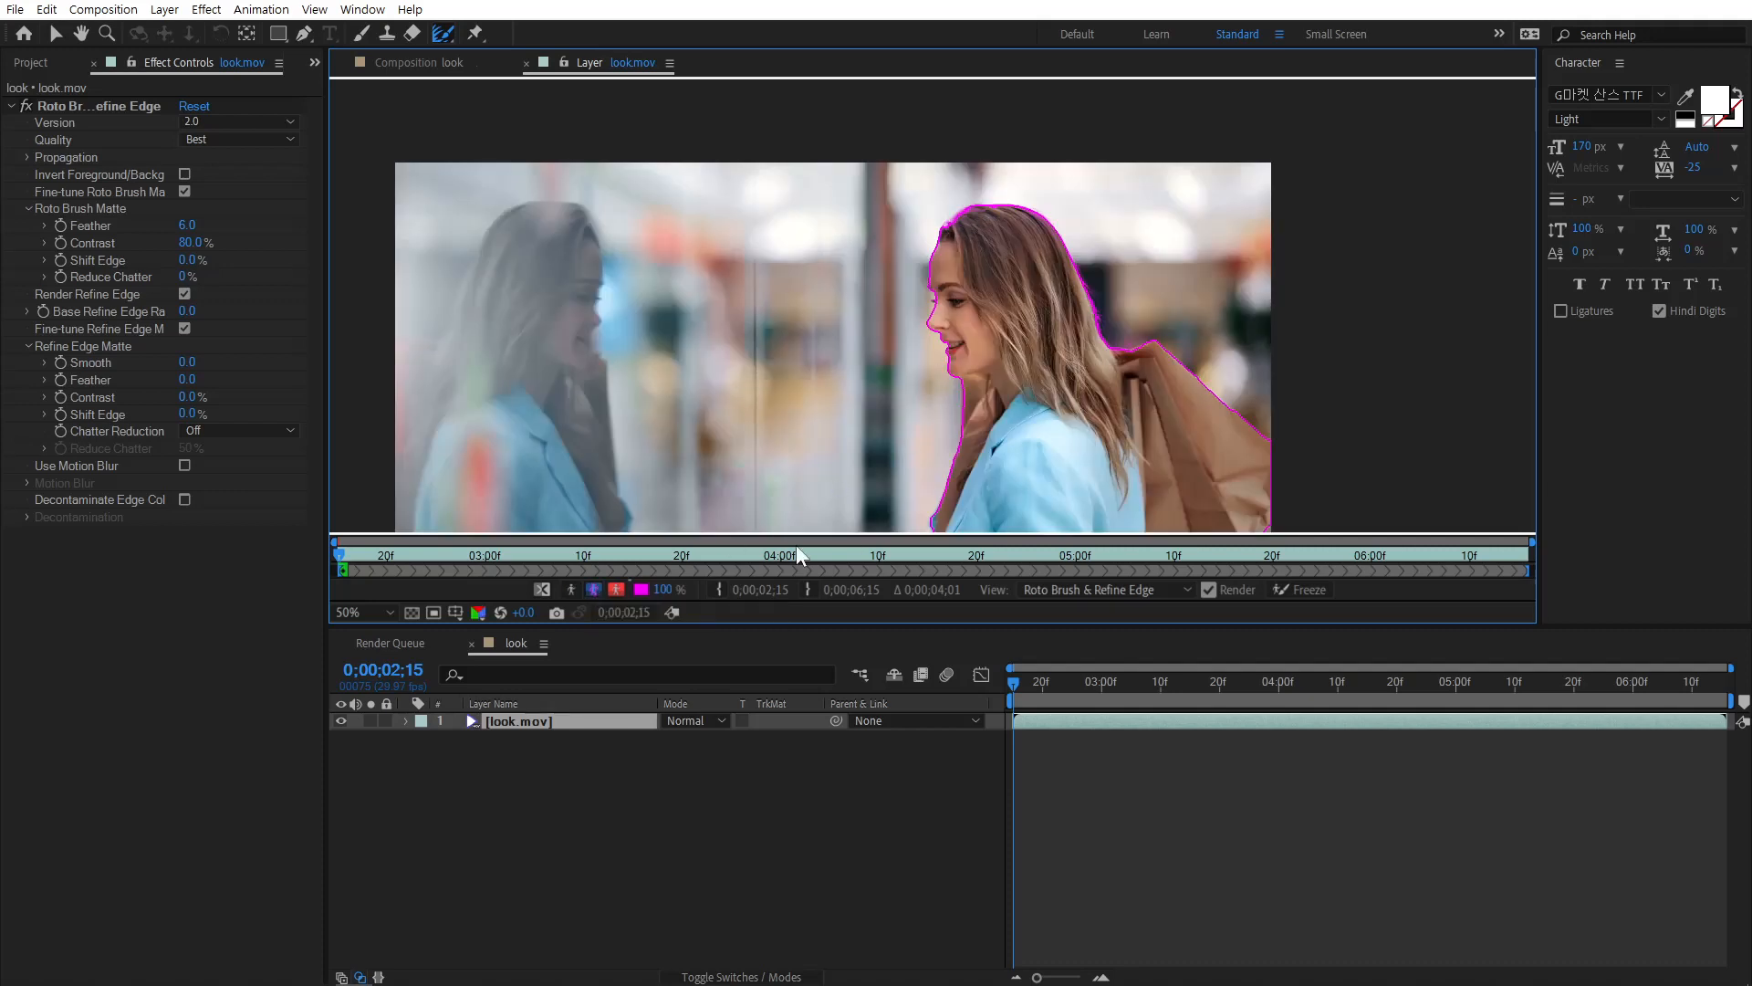
{"action": "left_click", "coordinate": [617, 590]}
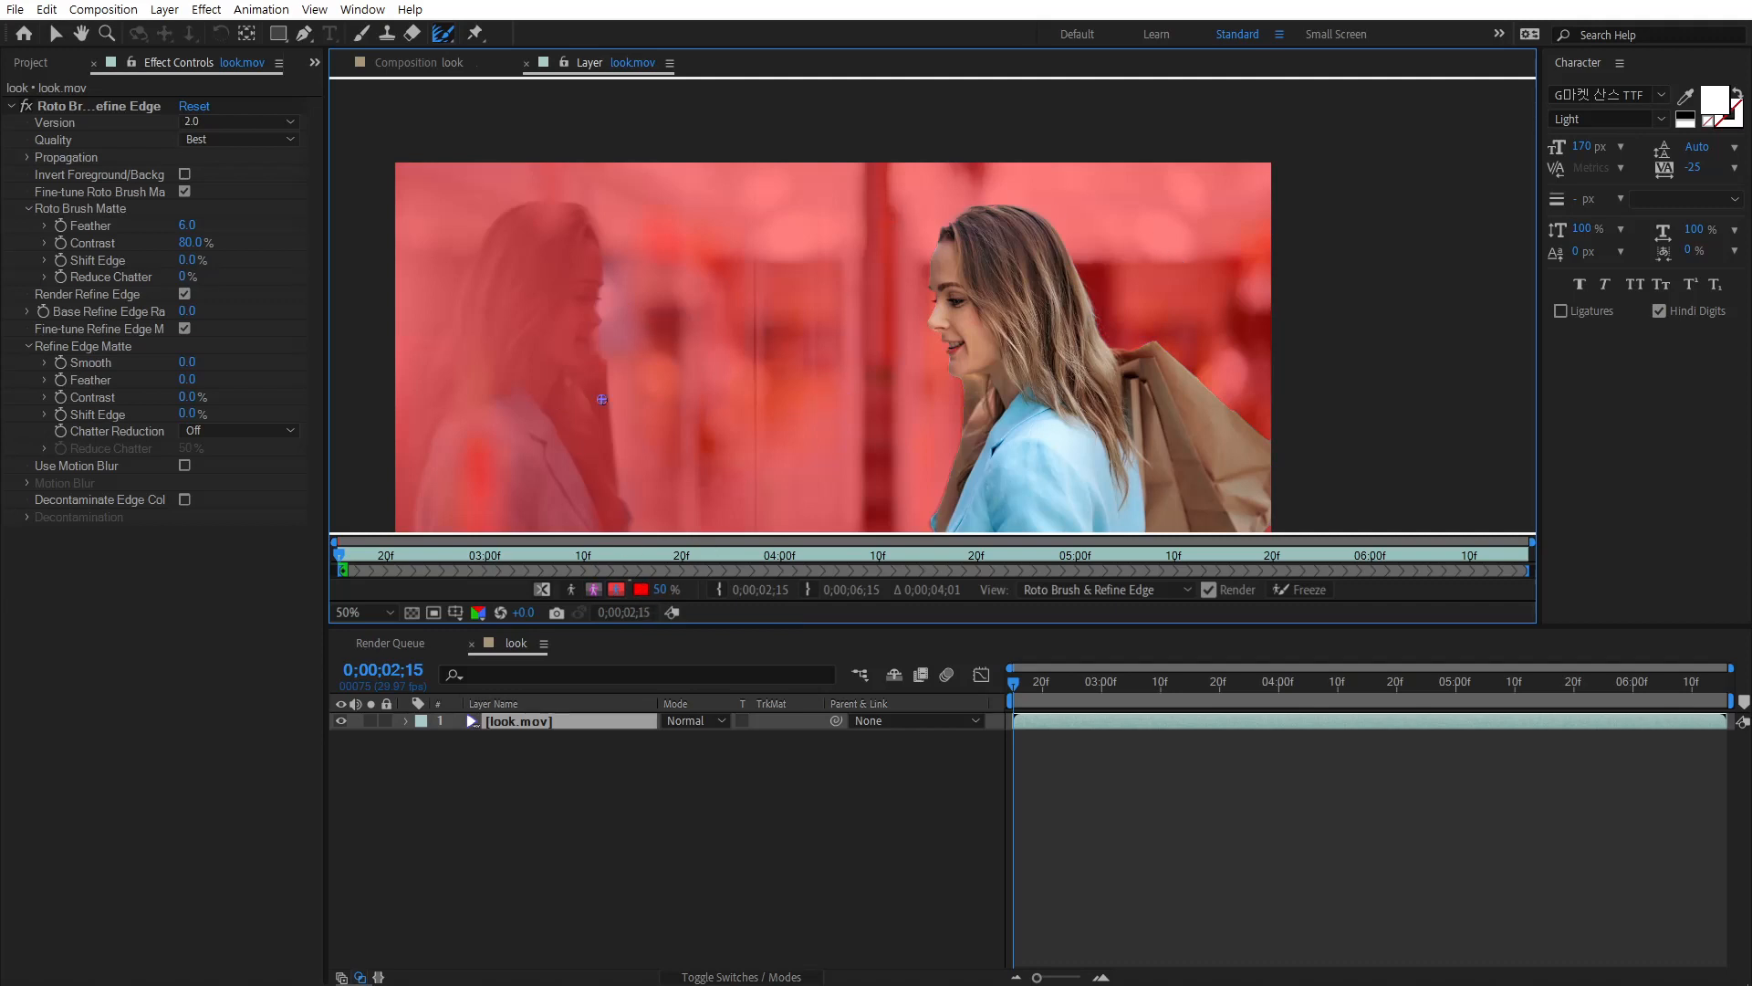
Step: Check the overlay's color settings without changing them, try its opacity at 100%, and set it back to 50%
{"action": "left_click", "coordinate": [642, 589]}
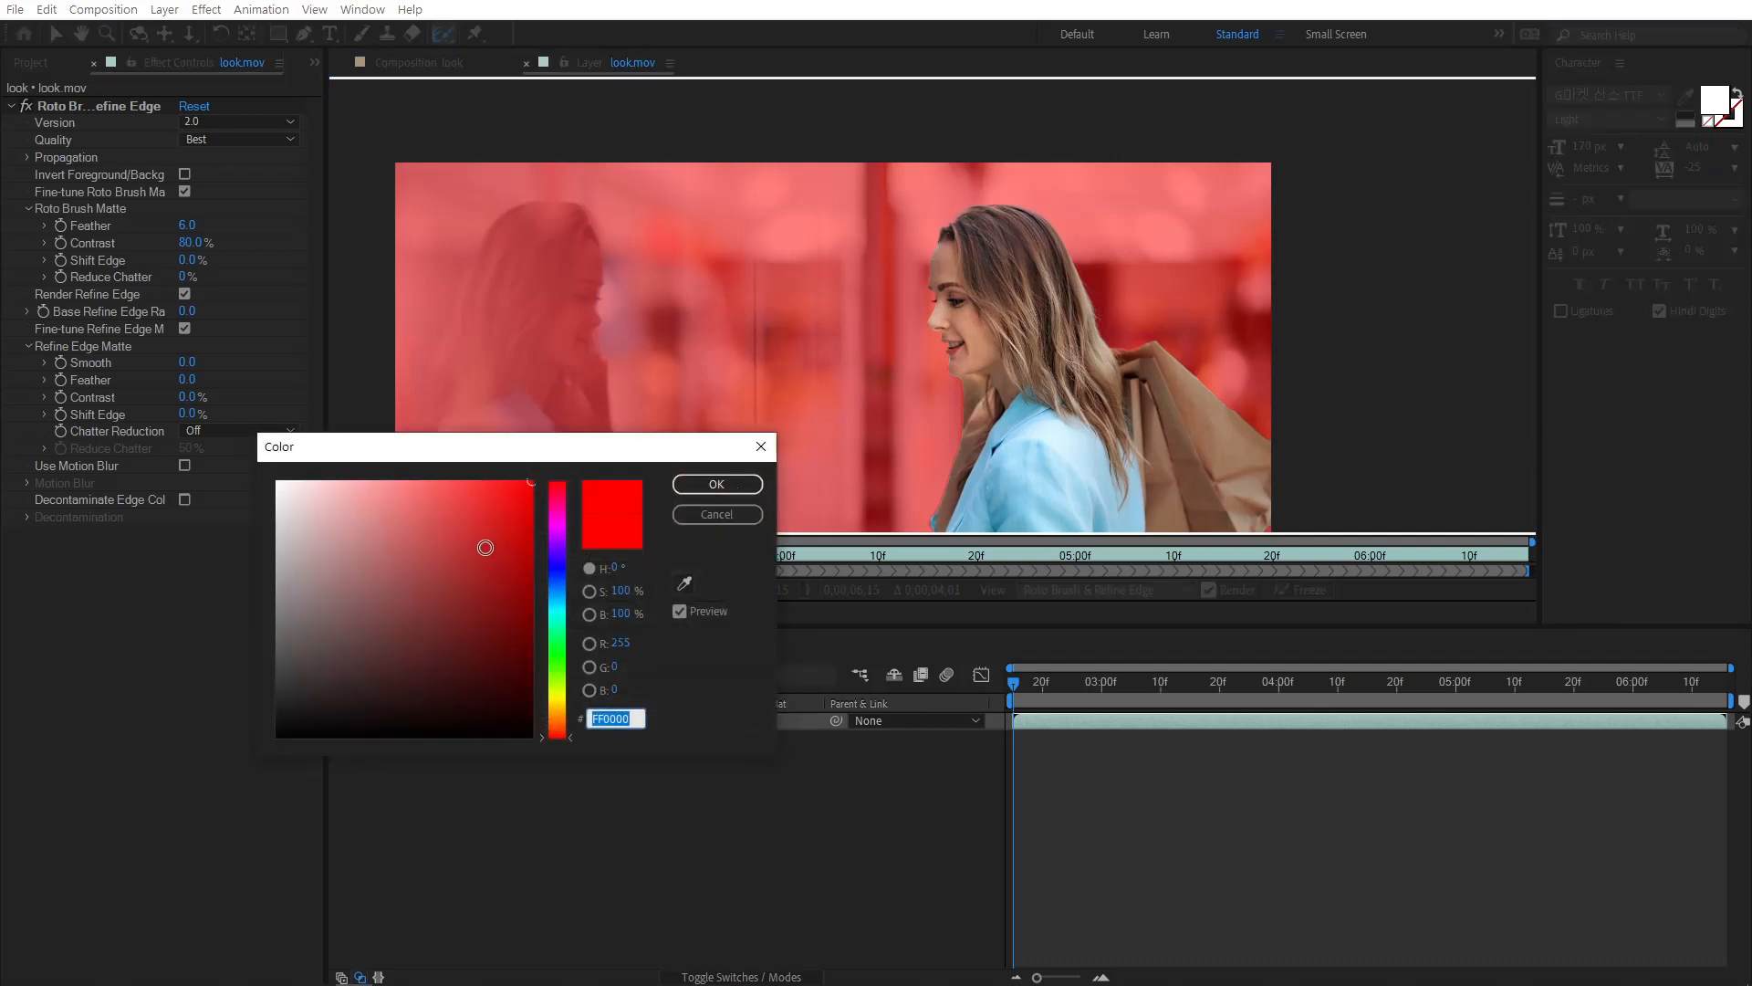
{"action": "left_click", "coordinate": [698, 517]}
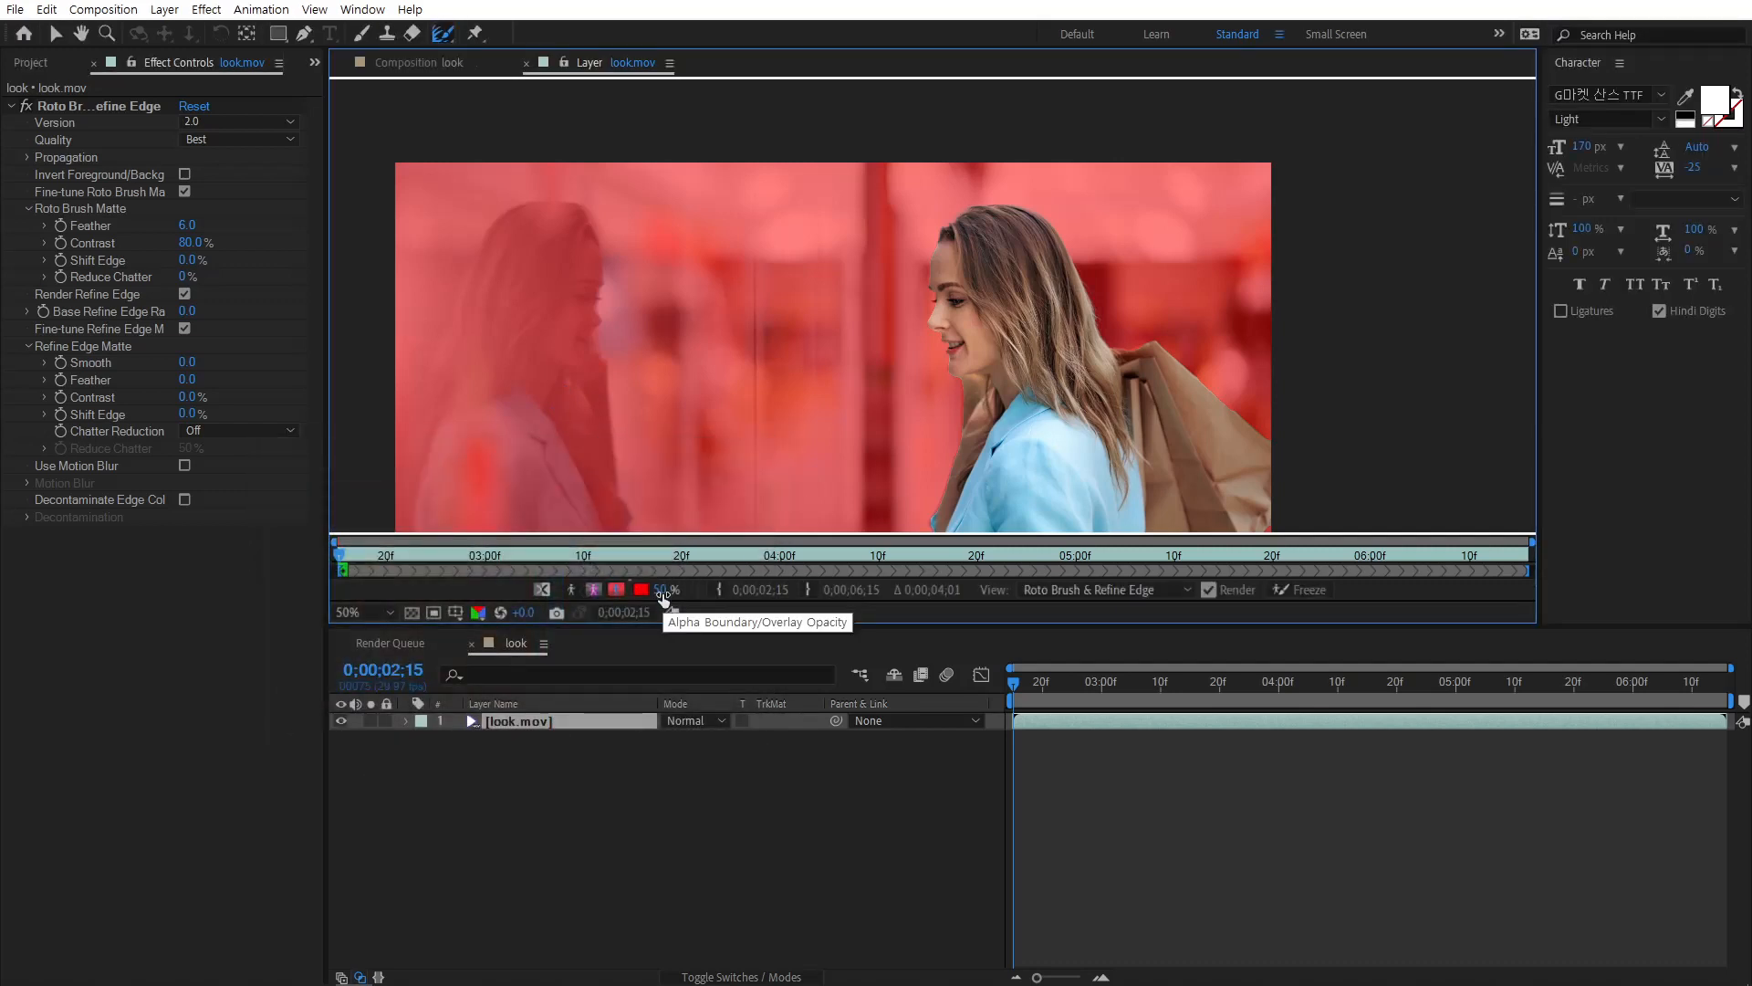
{"action": "left_click_drag", "start_coordinate": [664, 595], "coordinate": [981, 601]}
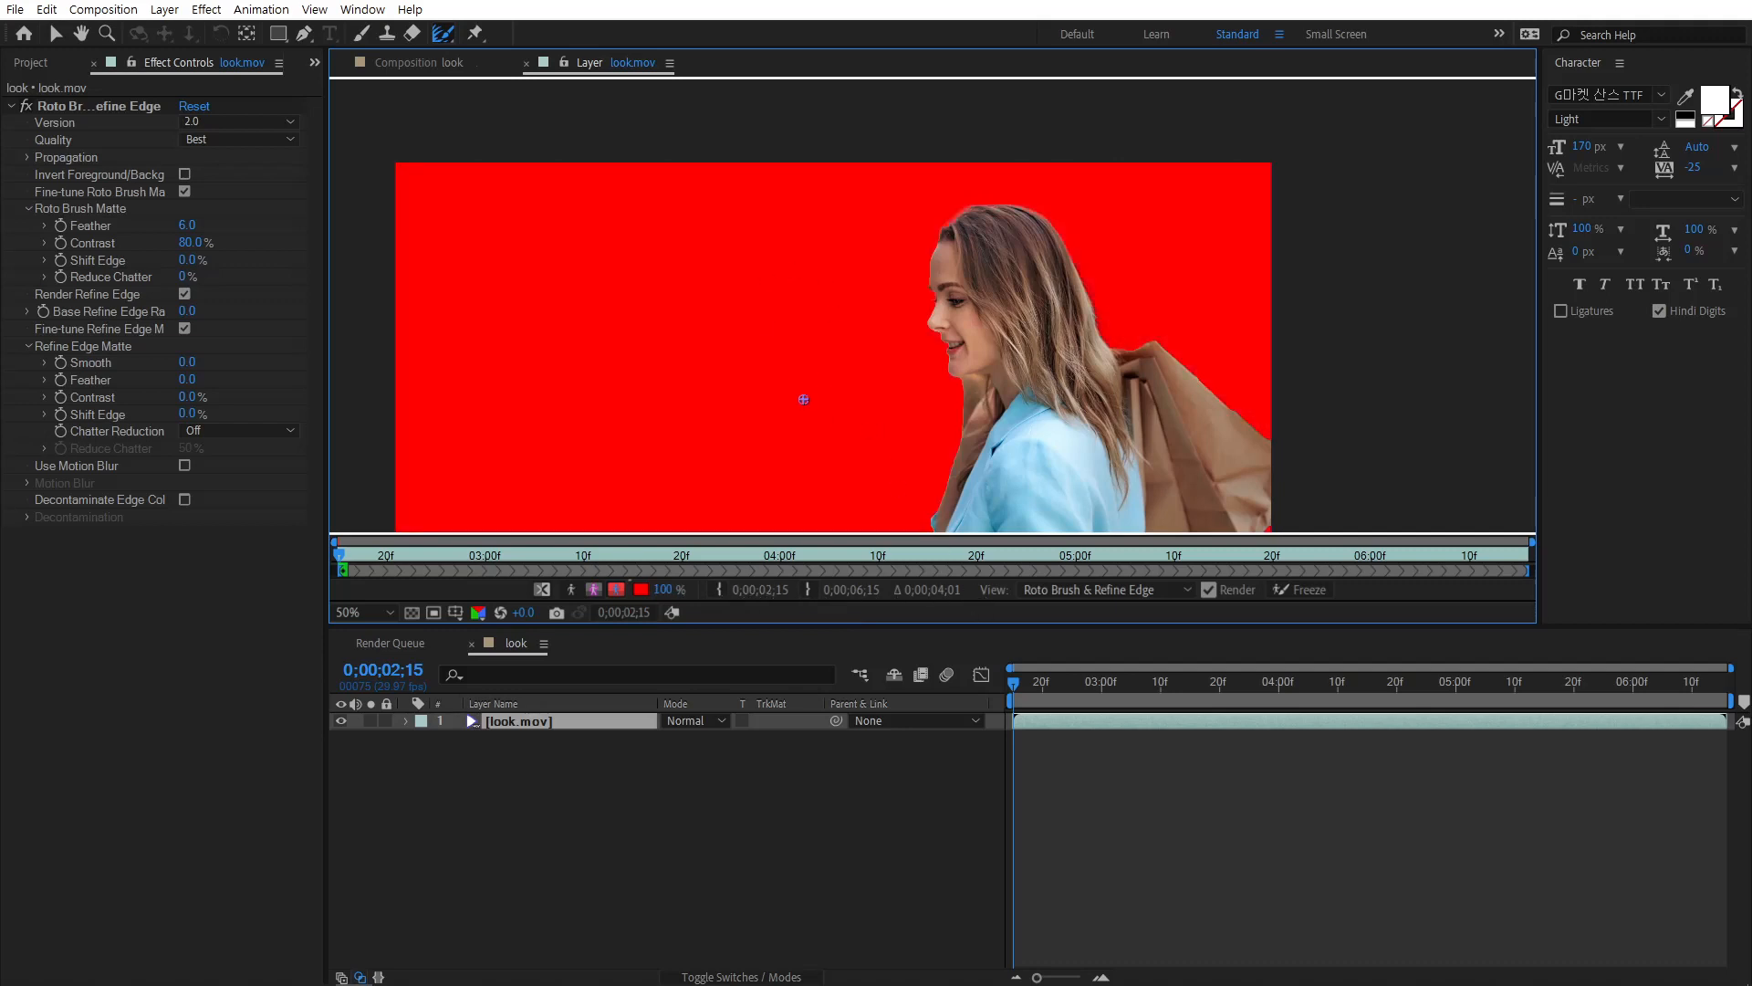
{"action": "left_click", "coordinate": [669, 590]}
{"action": "type", "text": "50"}
{"action": "key", "text": "Return"}
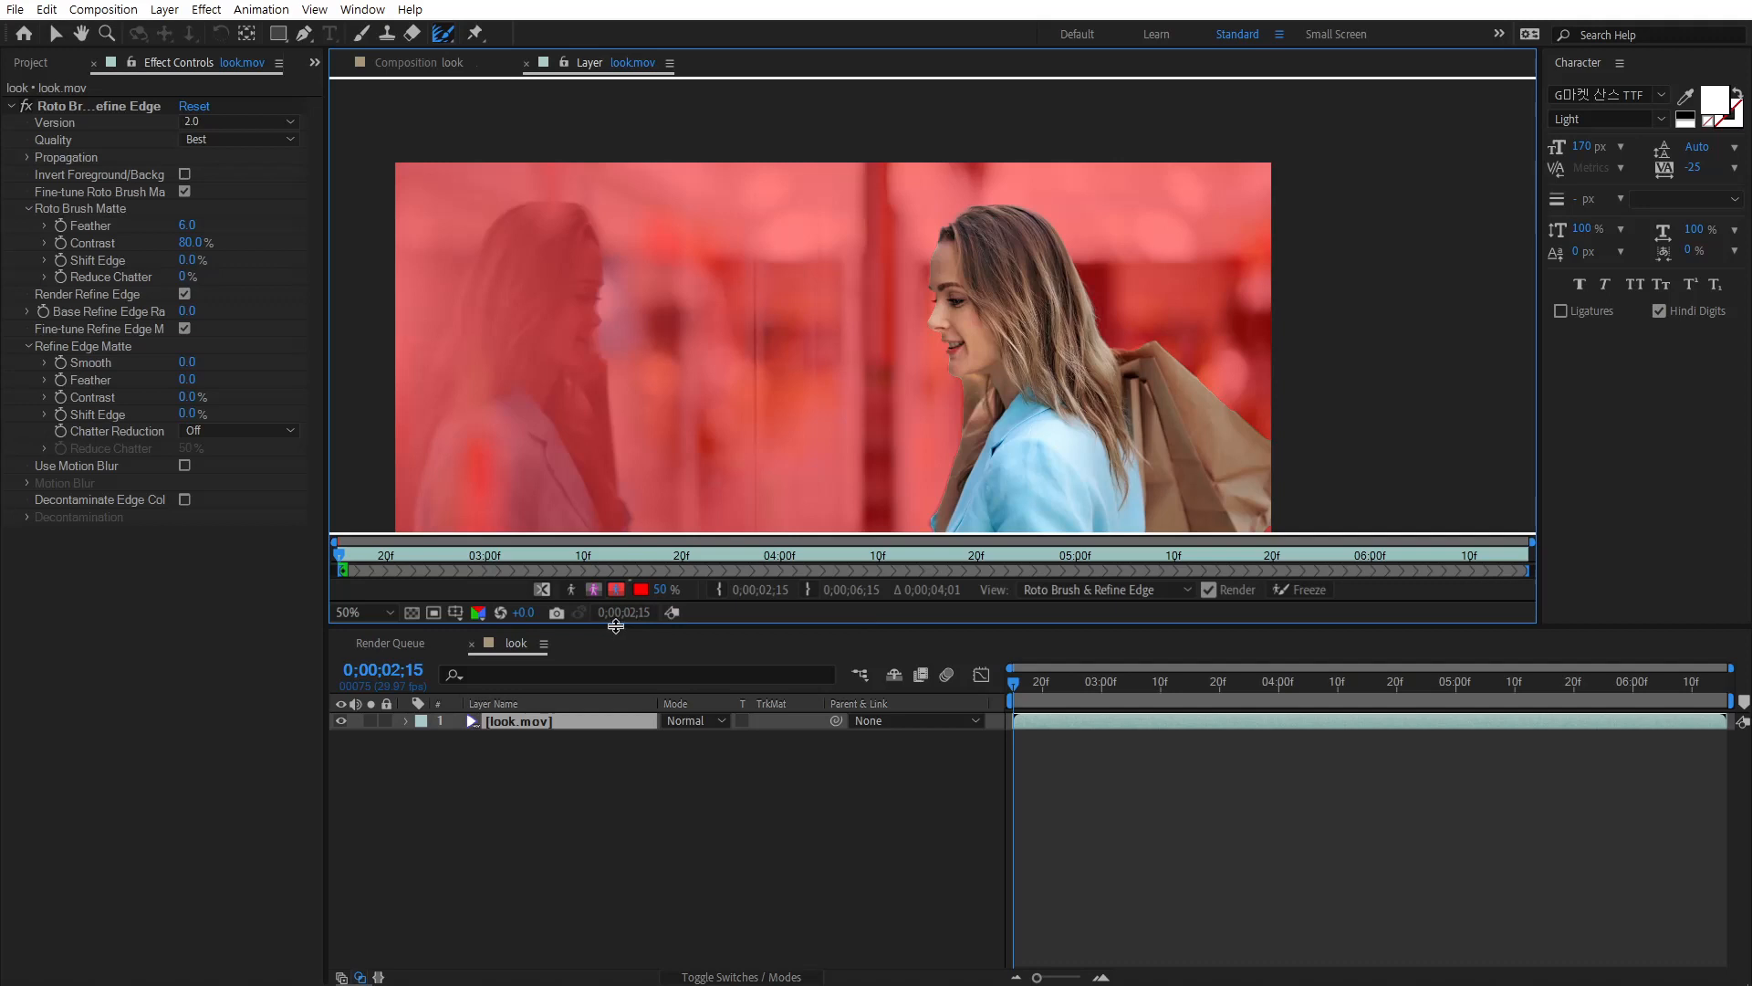
Step: Switch back to the Refine Edge X-ray view and propagate the matte by playing the clip from 0;00;02;17
{"action": "left_click", "coordinate": [540, 587]}
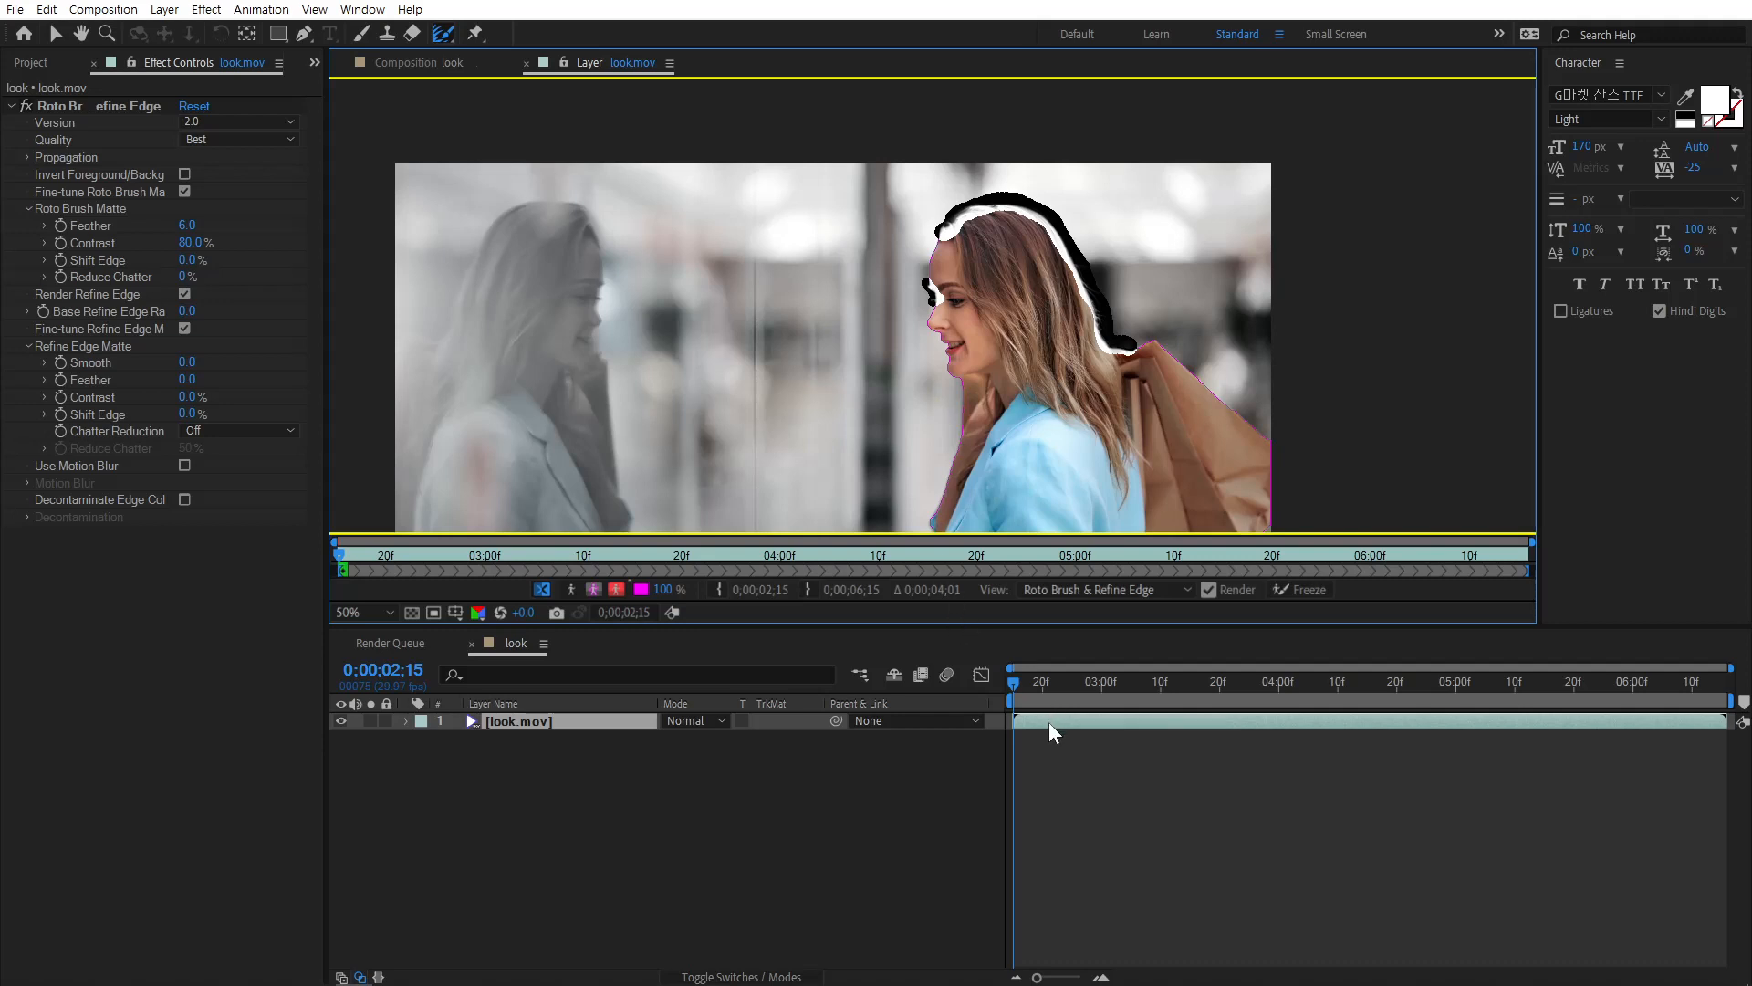
{"action": "left_click", "coordinate": [1022, 684]}
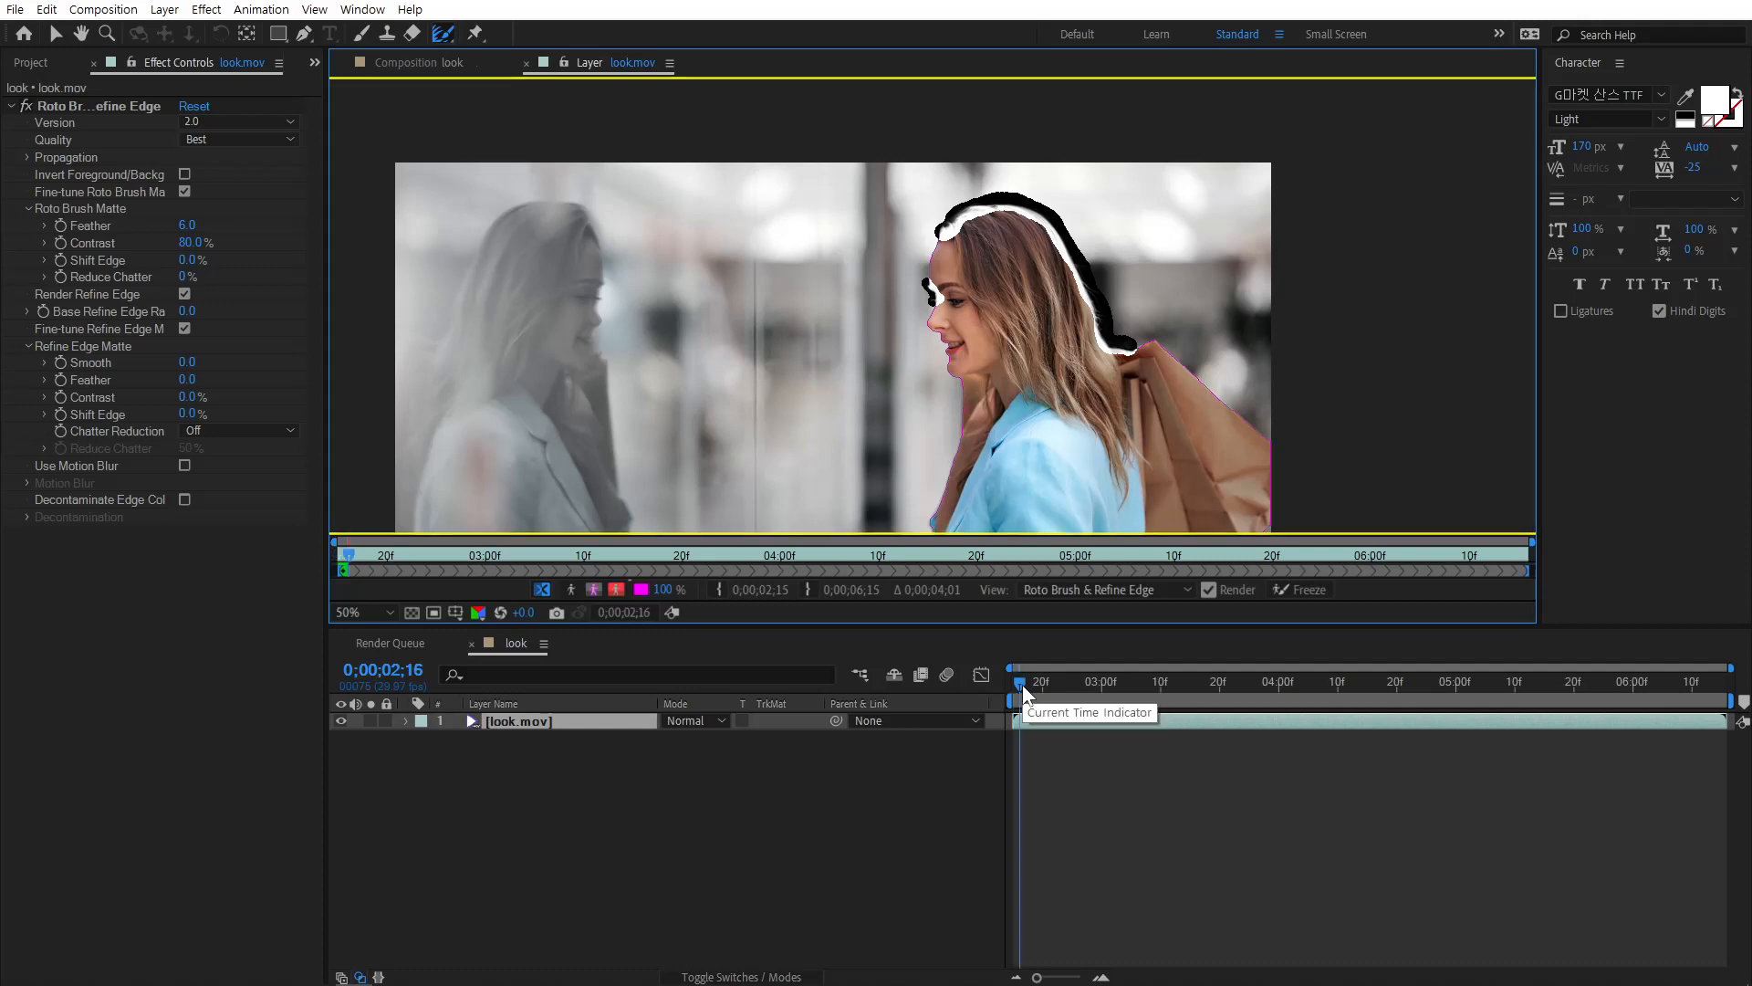
{"action": "key", "text": "Page_Down"}
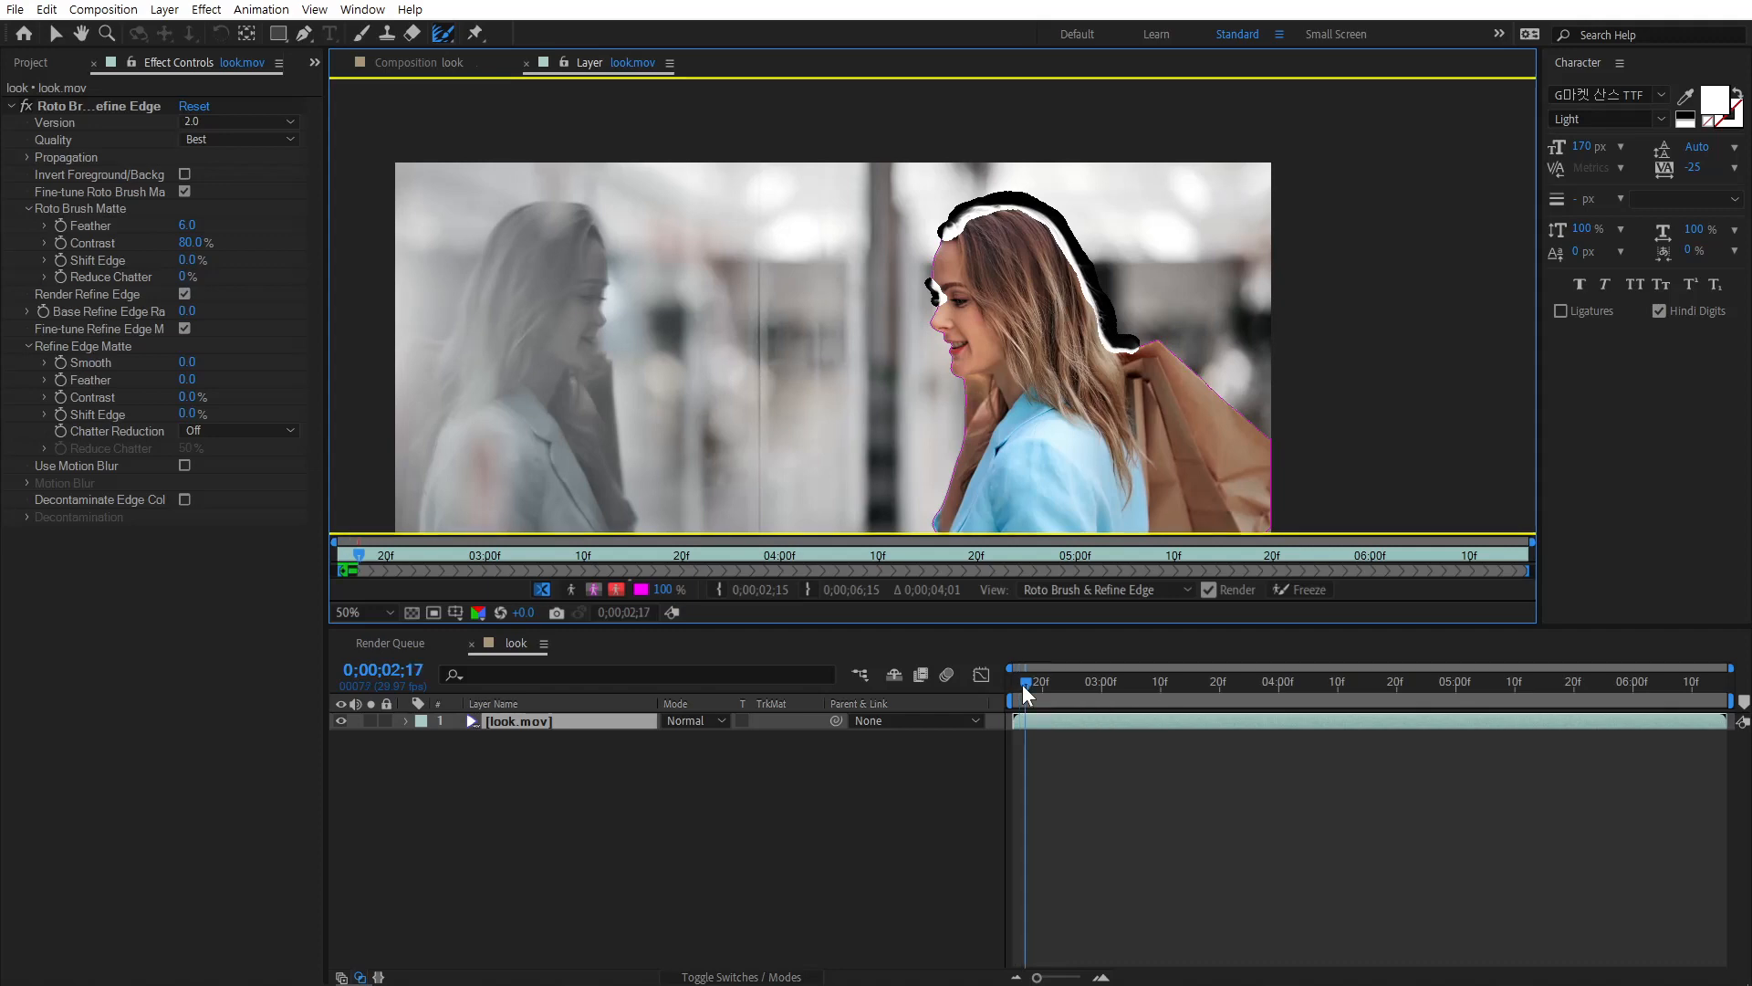
{"action": "key", "text": "h"}
{"action": "left_click_drag", "start_coordinate": [1054, 446], "coordinate": [1036, 344]}
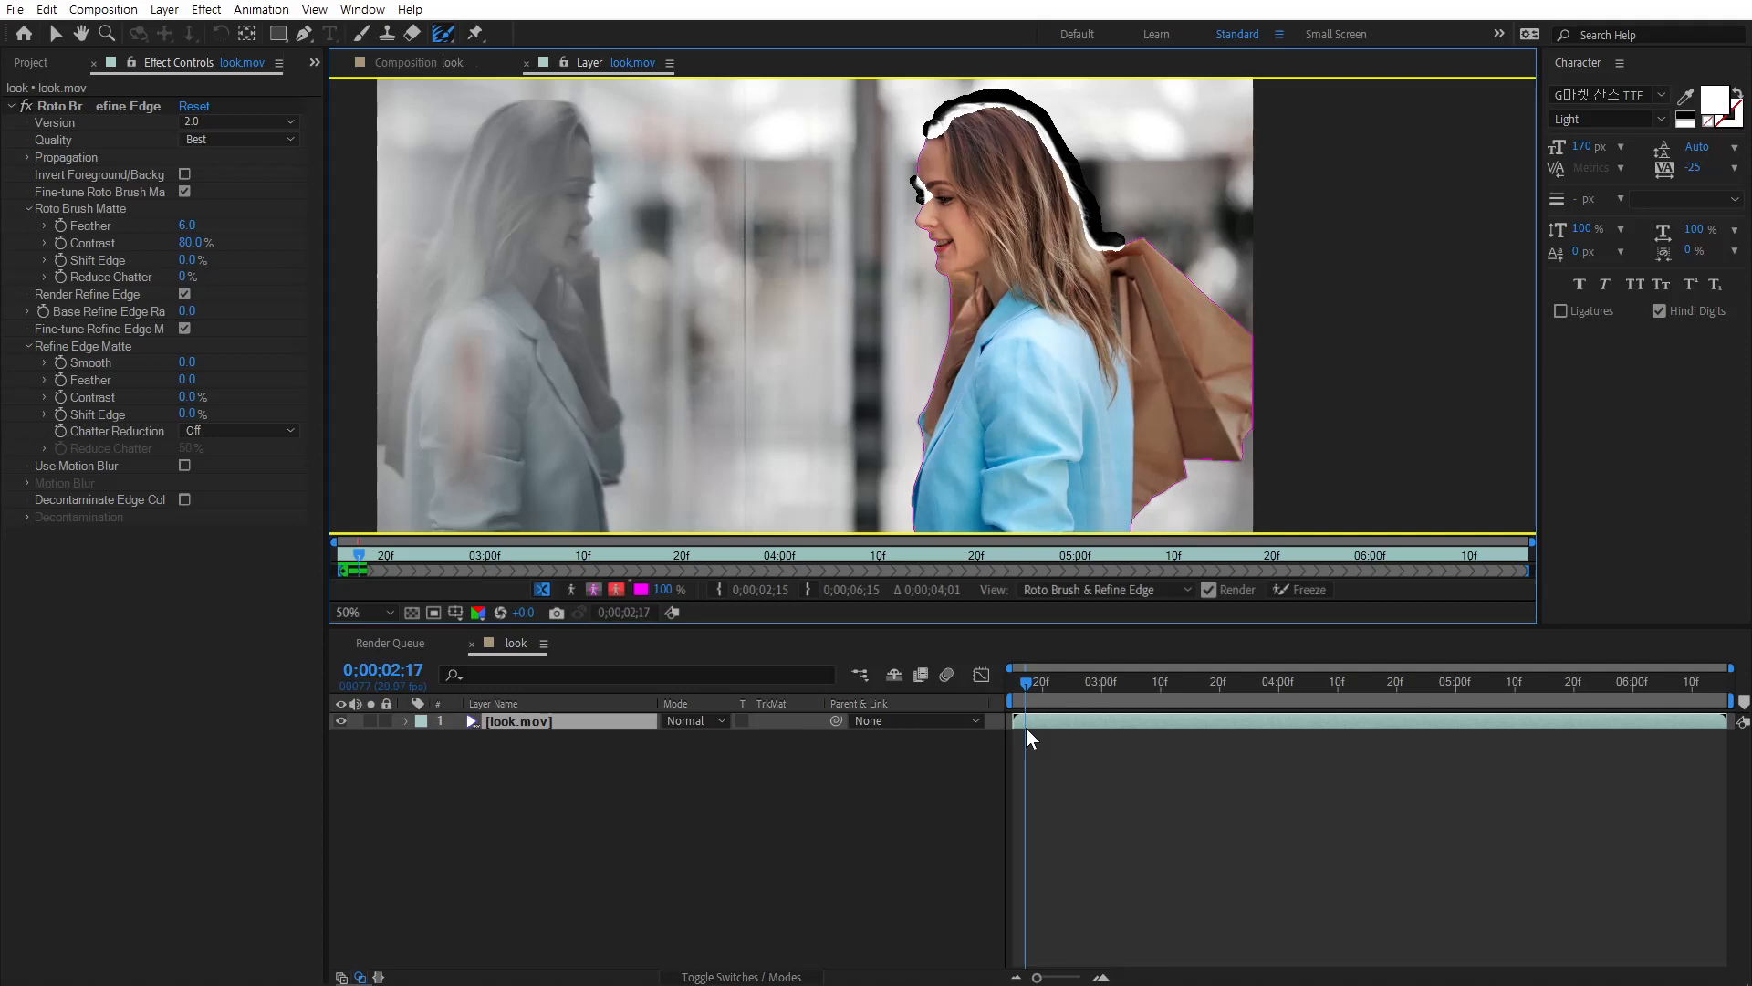
{"action": "key", "text": "space"}
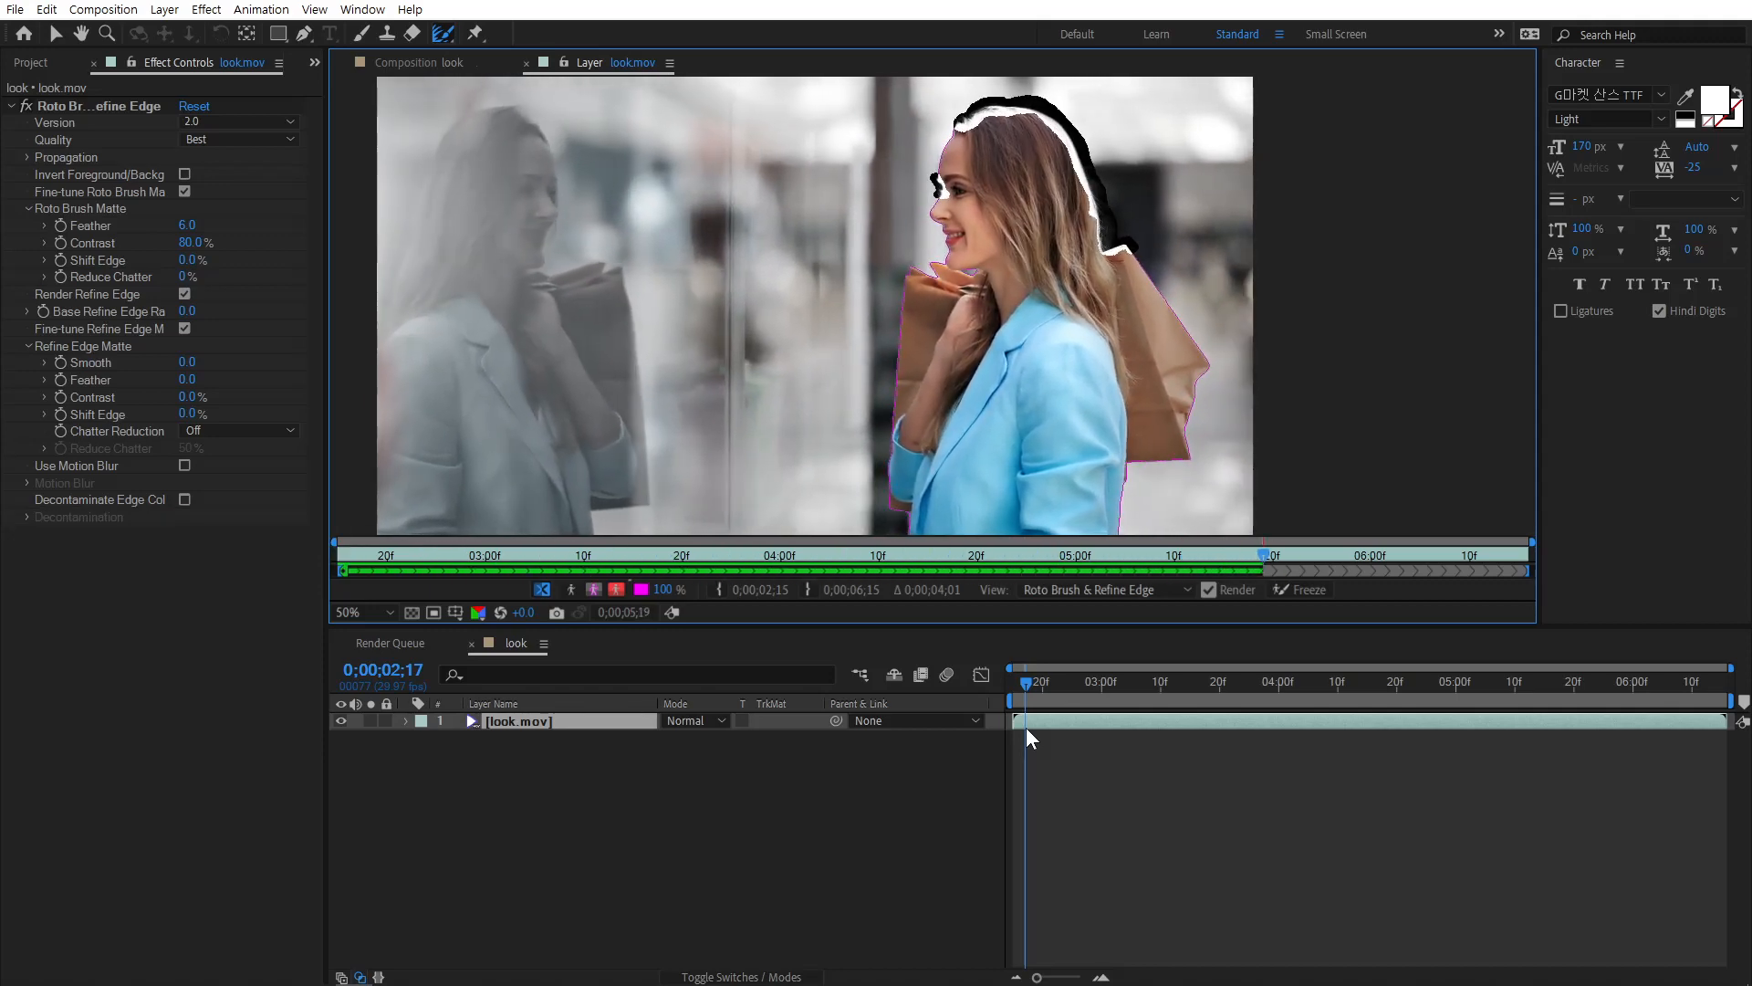
Step: At frame 0;00;05;24, correct the matte with a Roto Brush foreground stroke across the gap in the bag below the chin
{"action": "left_click", "coordinate": [1331, 554]}
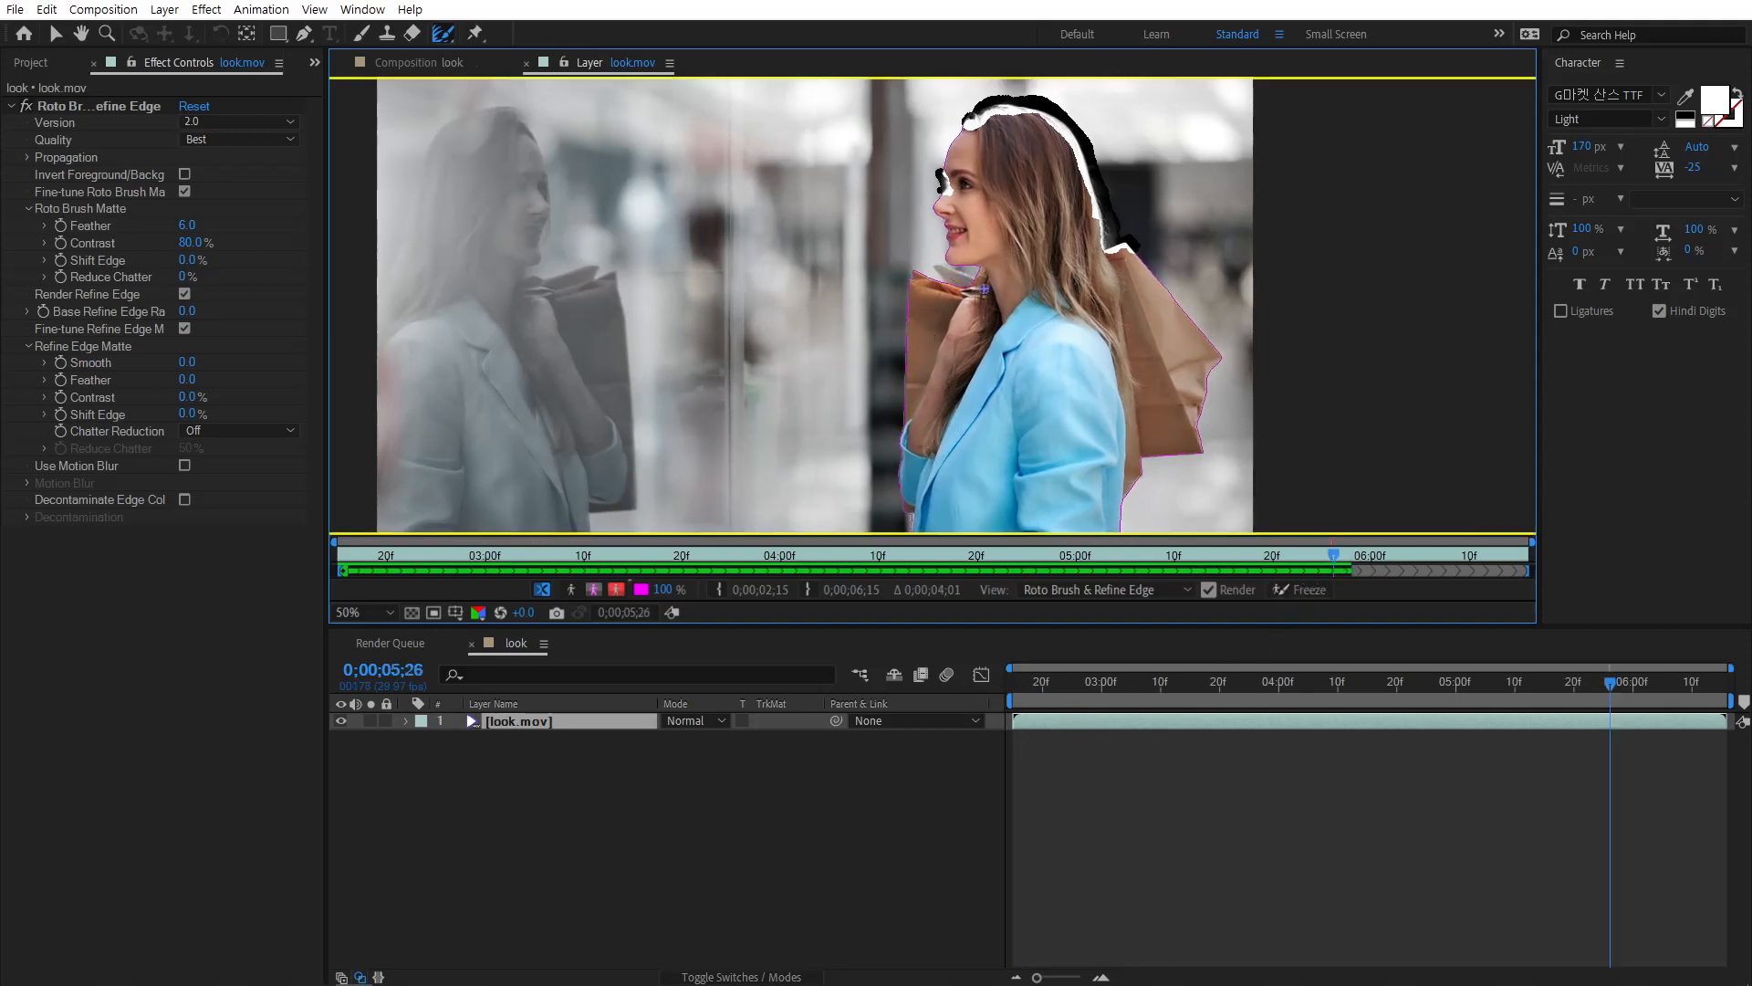
{"action": "key", "text": "Page_Up"}
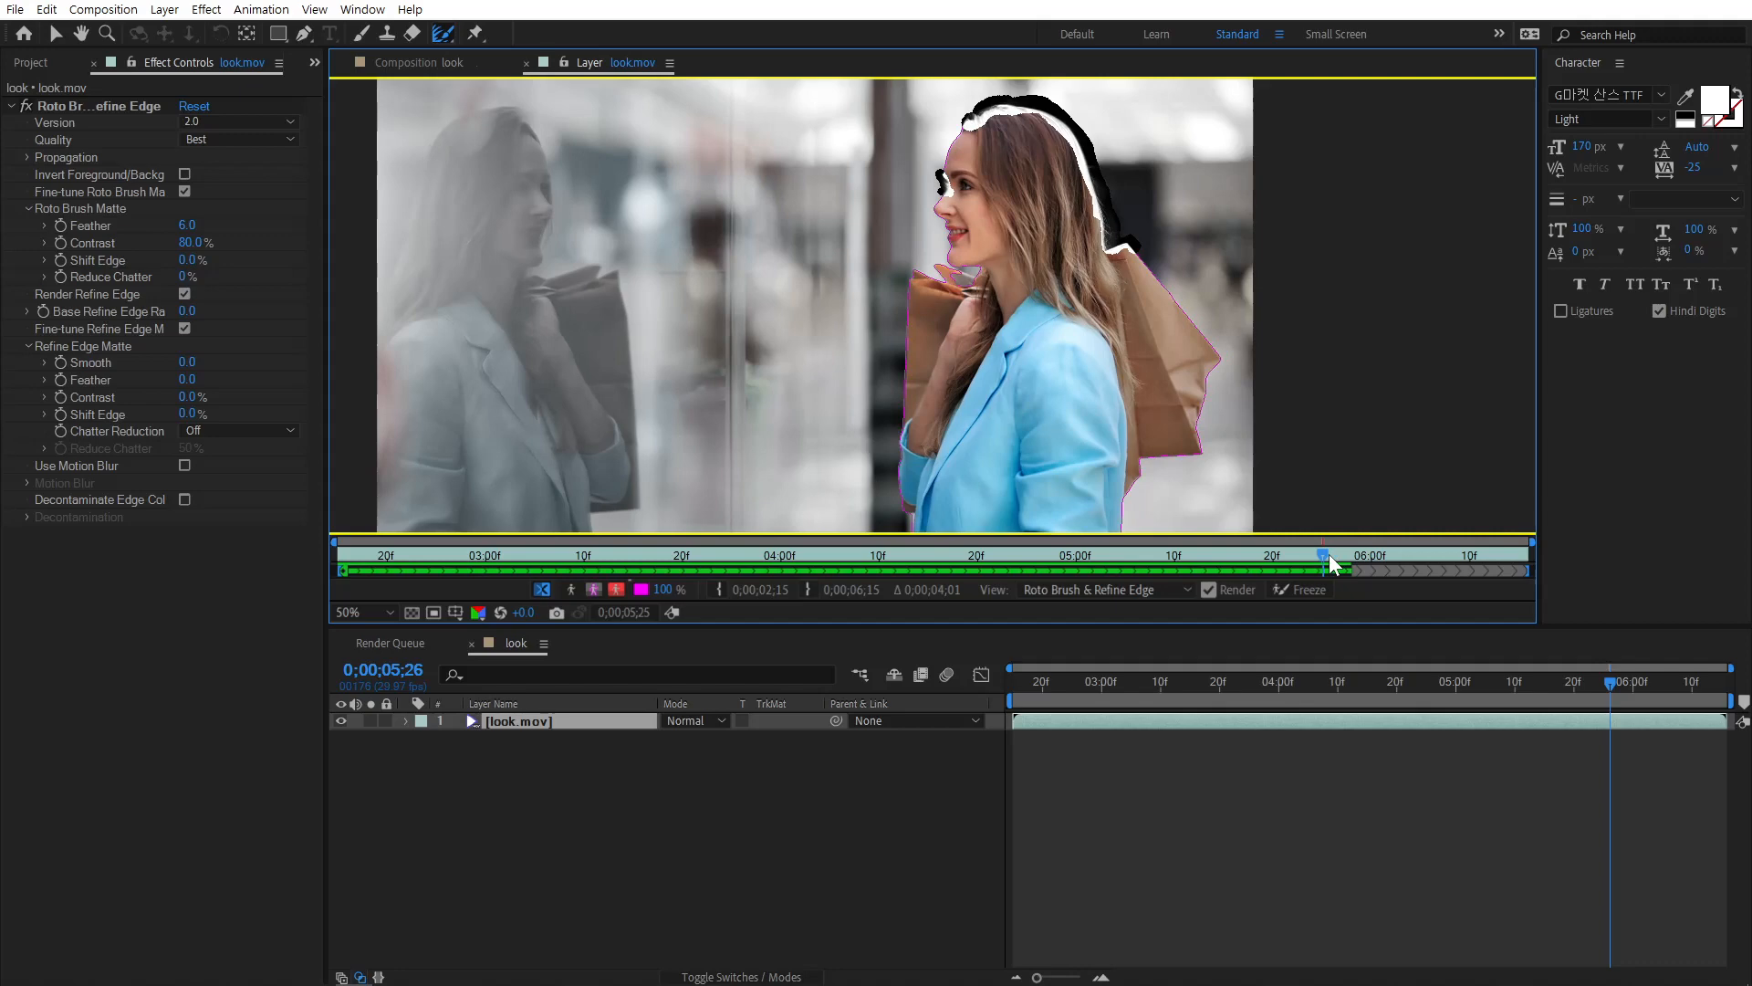
{"action": "left_click_drag", "start_coordinate": [1328, 554], "coordinate": [1306, 557]}
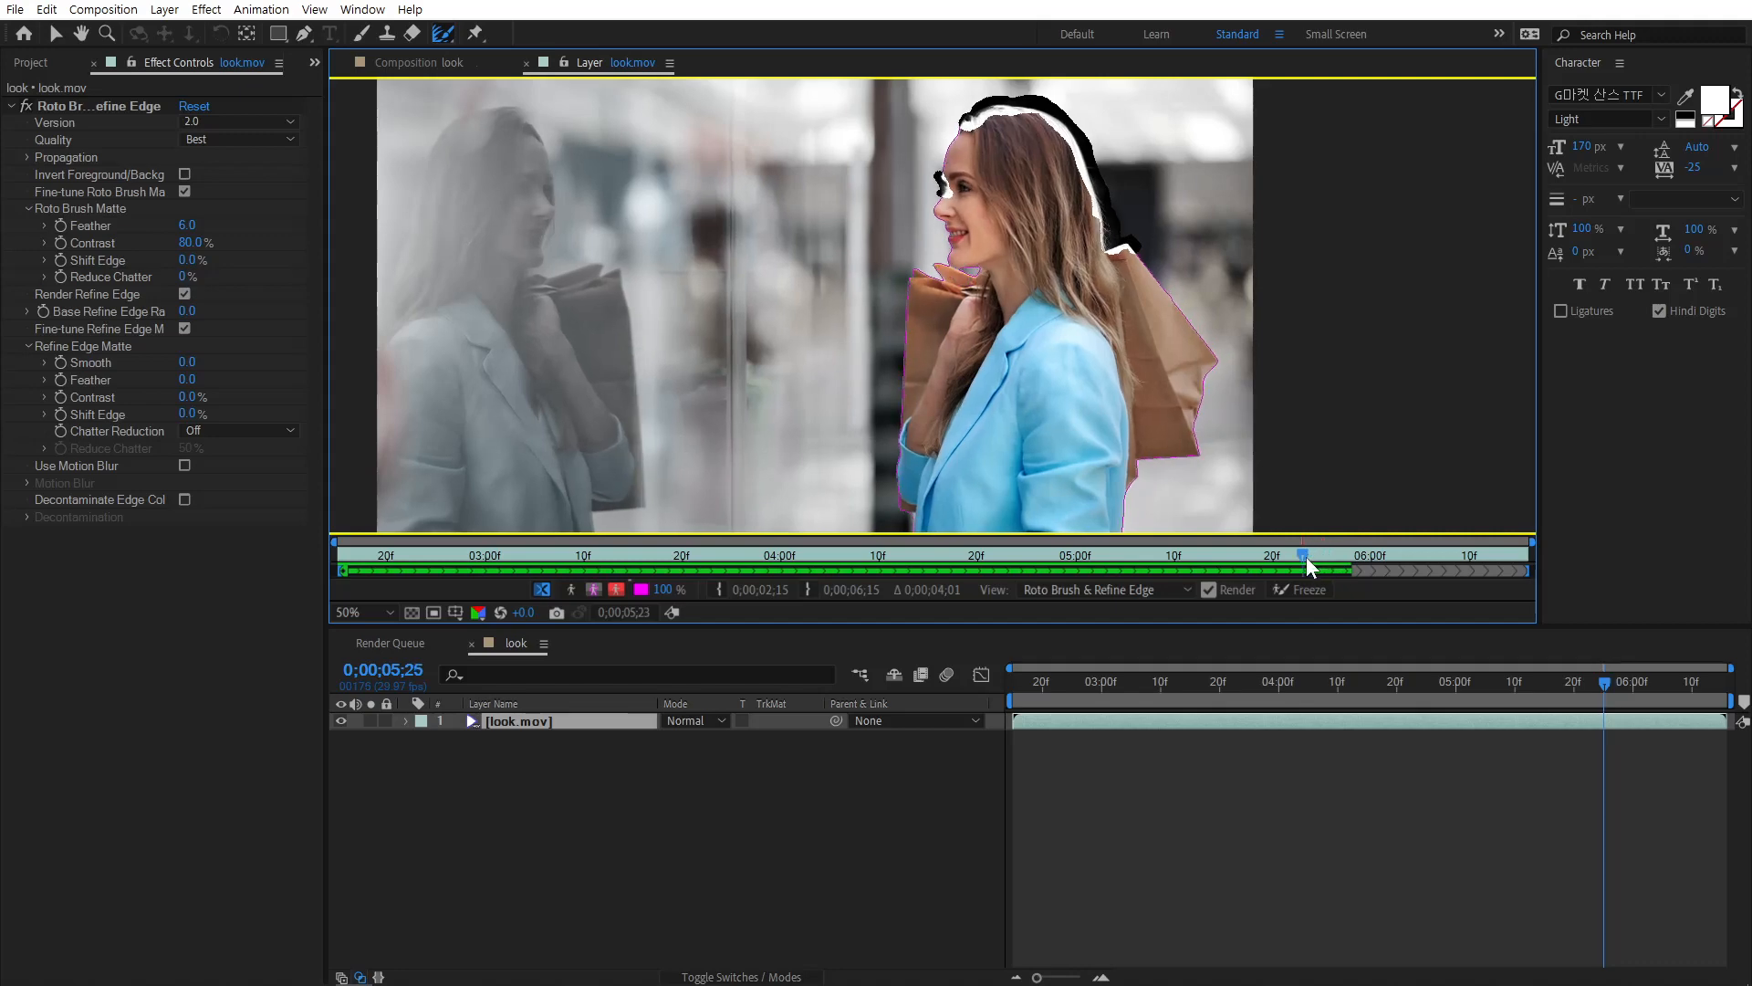
{"action": "scroll", "coordinate": [978, 307], "scroll_direction": "up", "scroll_amount": 4}
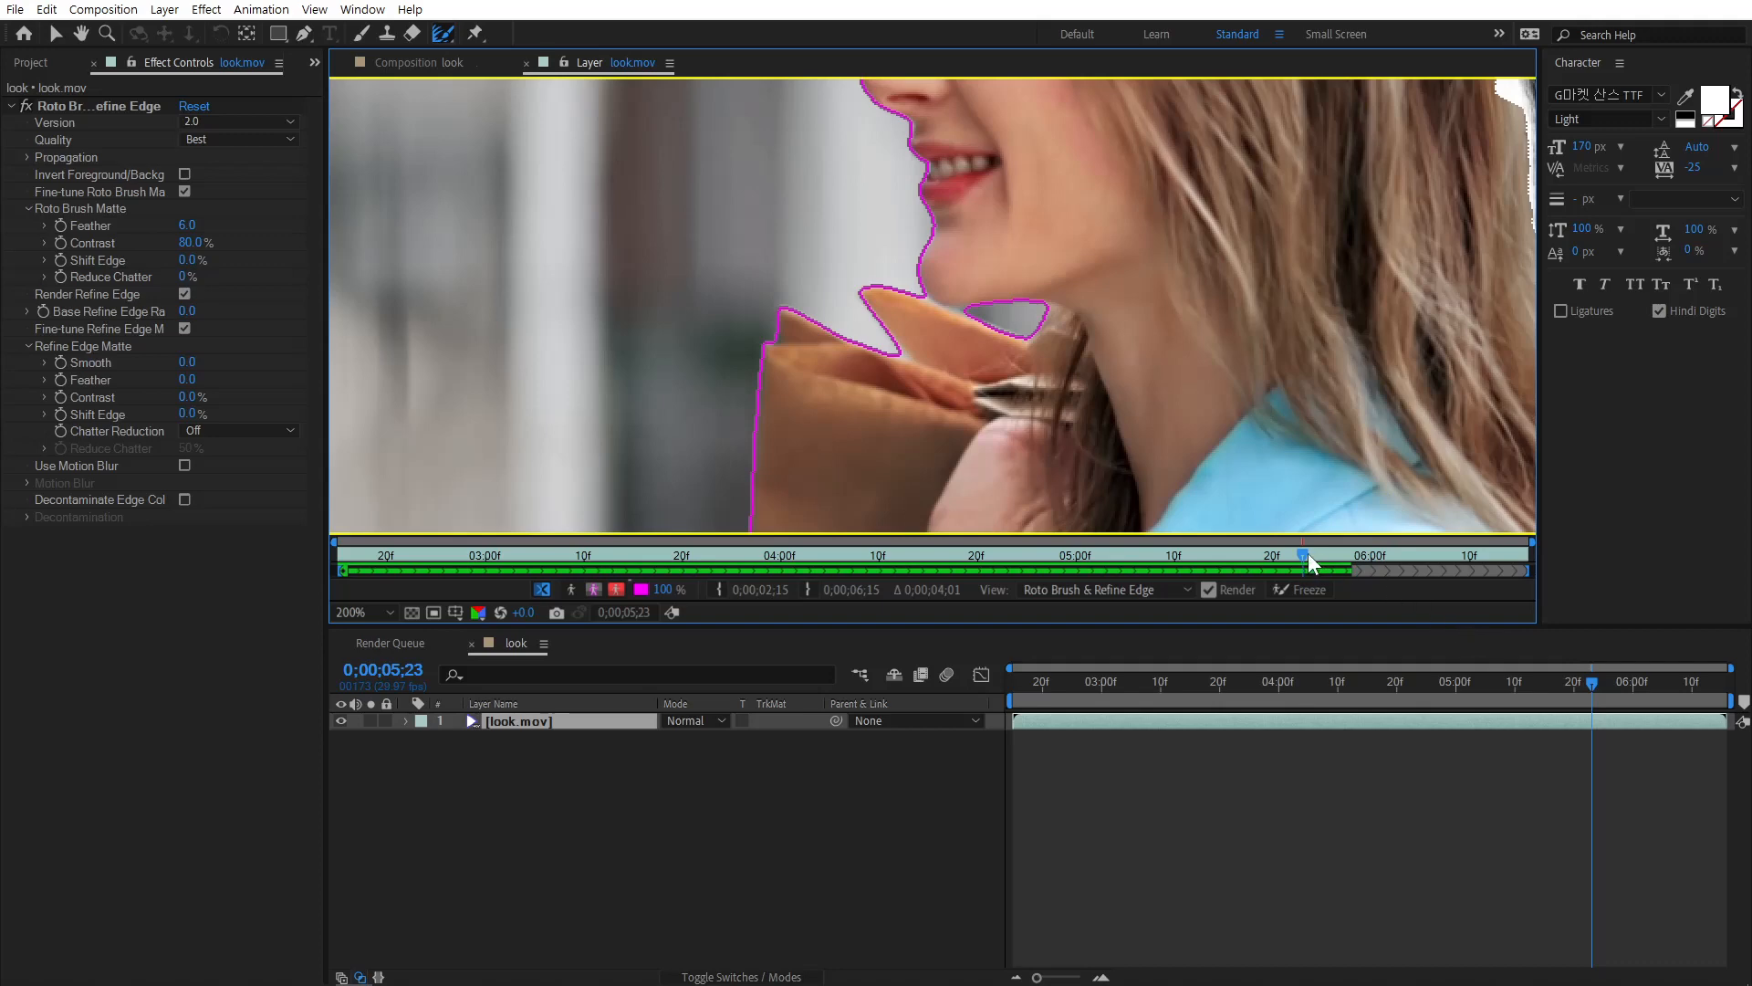
{"action": "left_click_drag", "start_coordinate": [1303, 555], "coordinate": [1311, 555]}
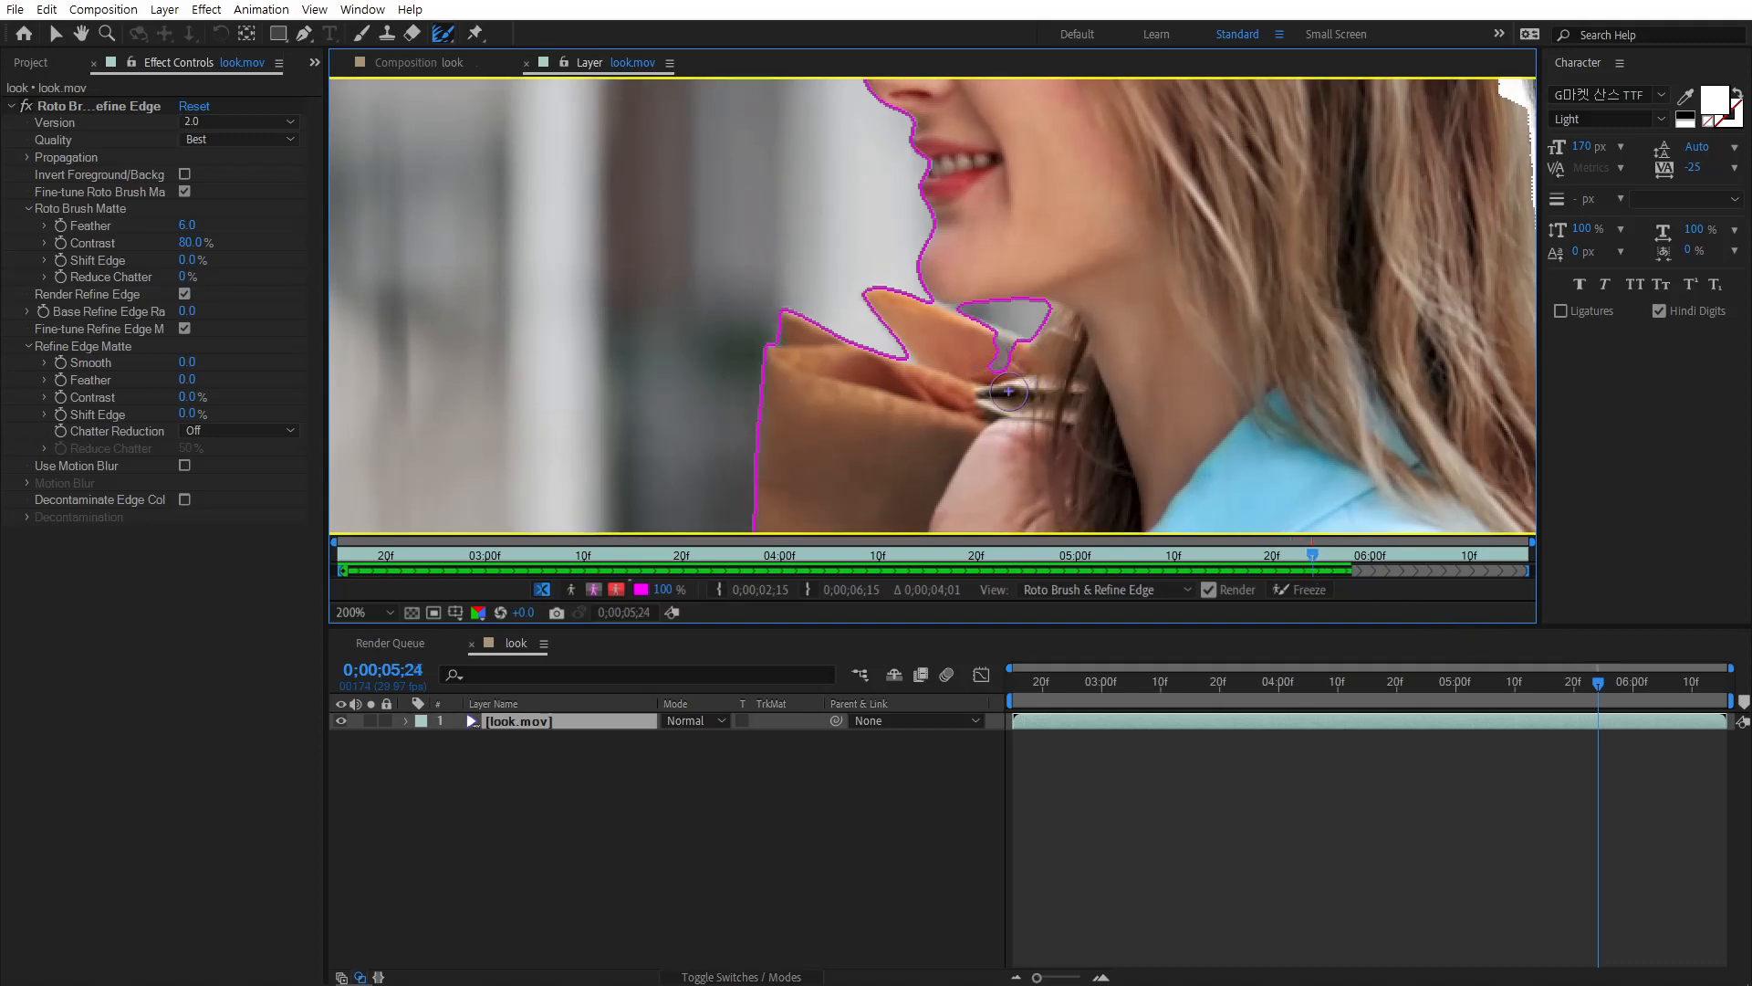
{"action": "key", "text": "alt+w"}
{"action": "left_click_drag", "start_coordinate": [951, 327], "coordinate": [1037, 358]}
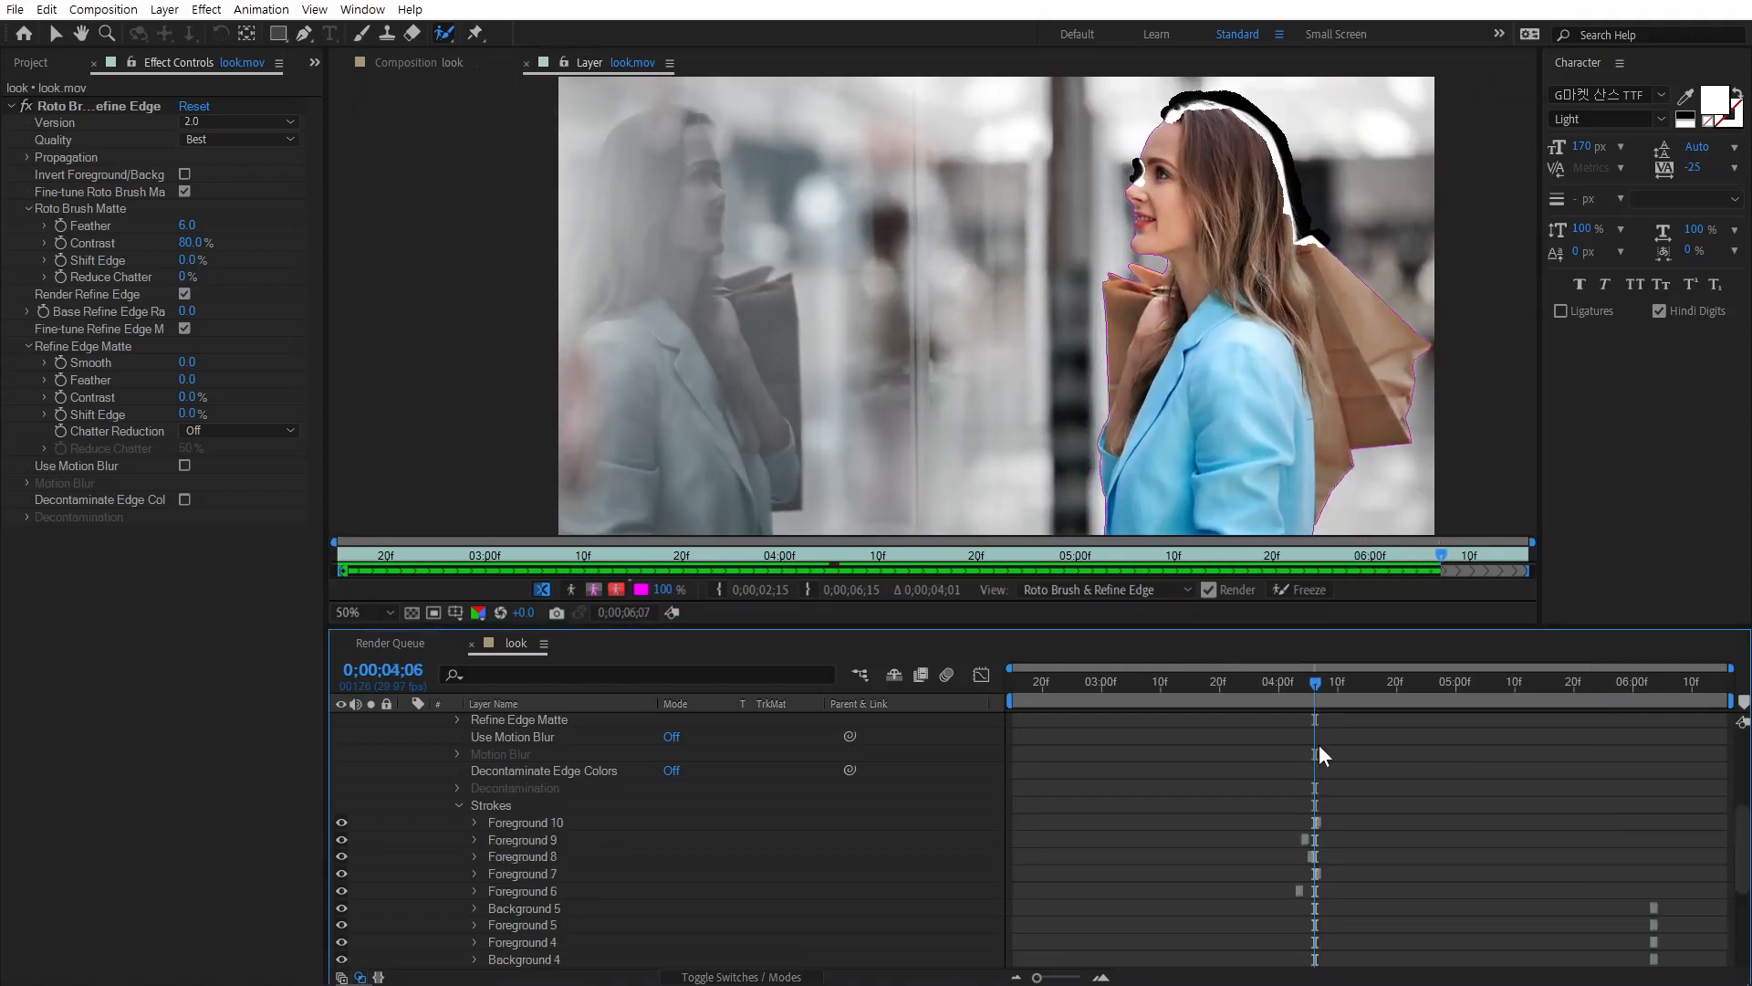
Step: Play the clip to propagate the corrected matte to the last frames and check the cutout
{"action": "key", "text": "space"}
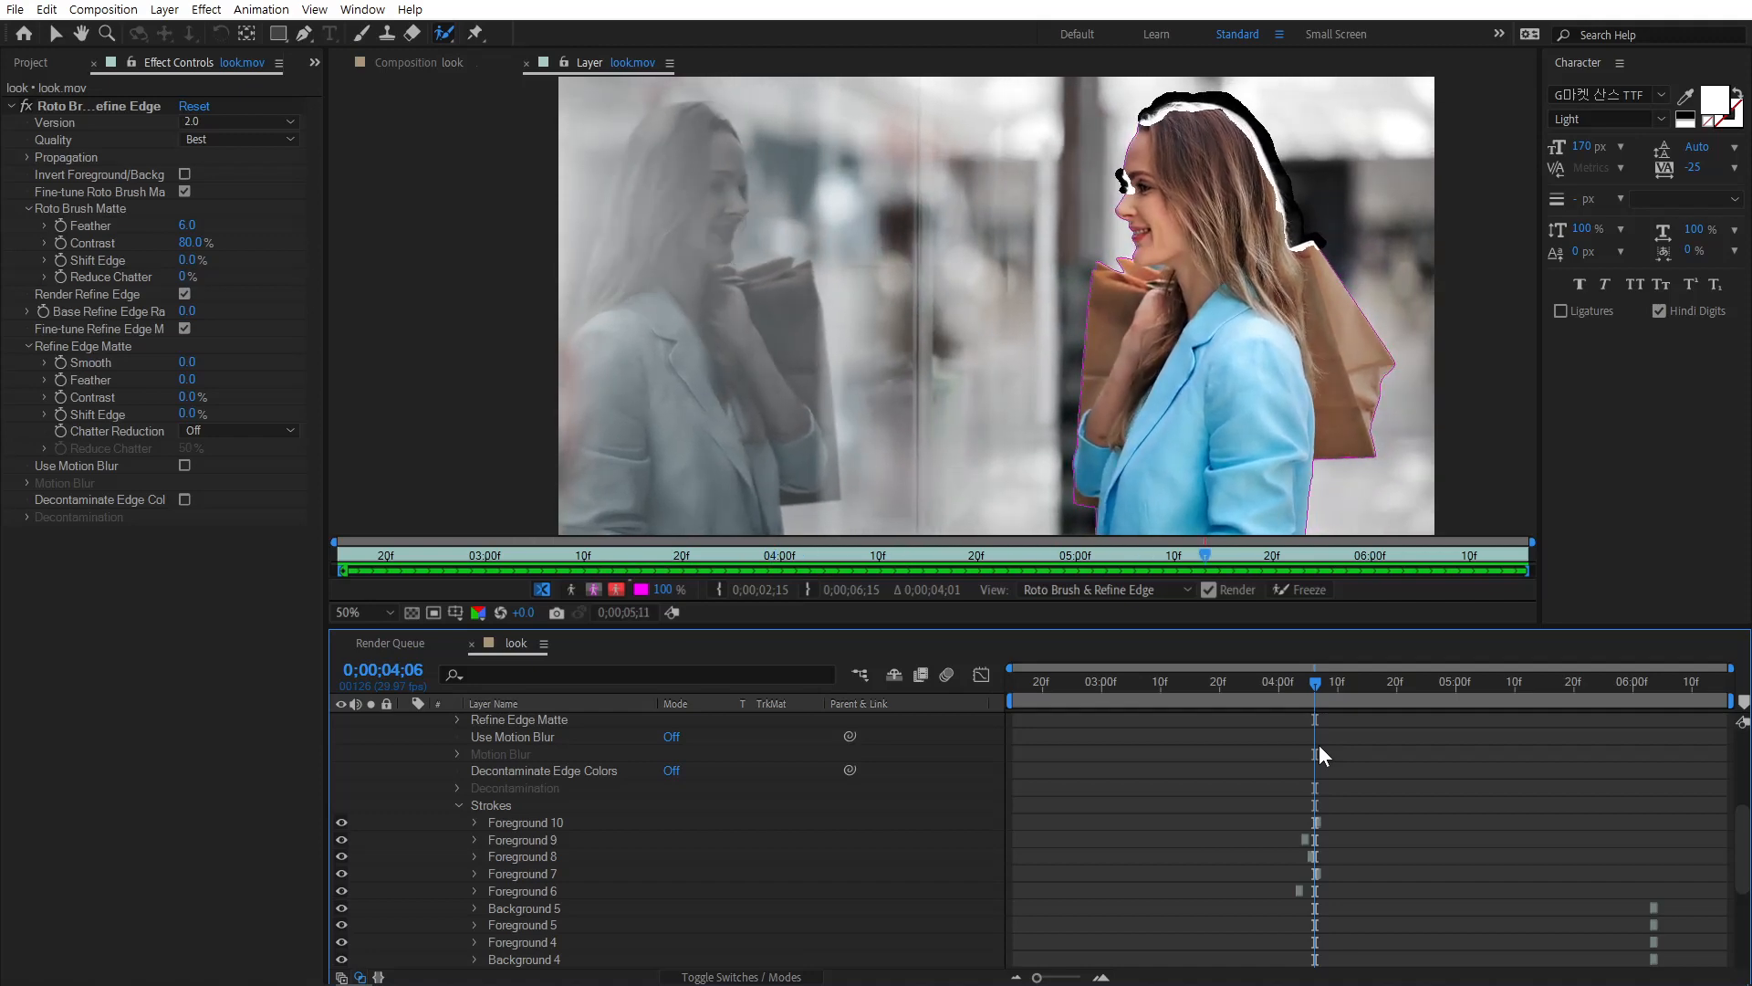
{"action": "key", "text": "space"}
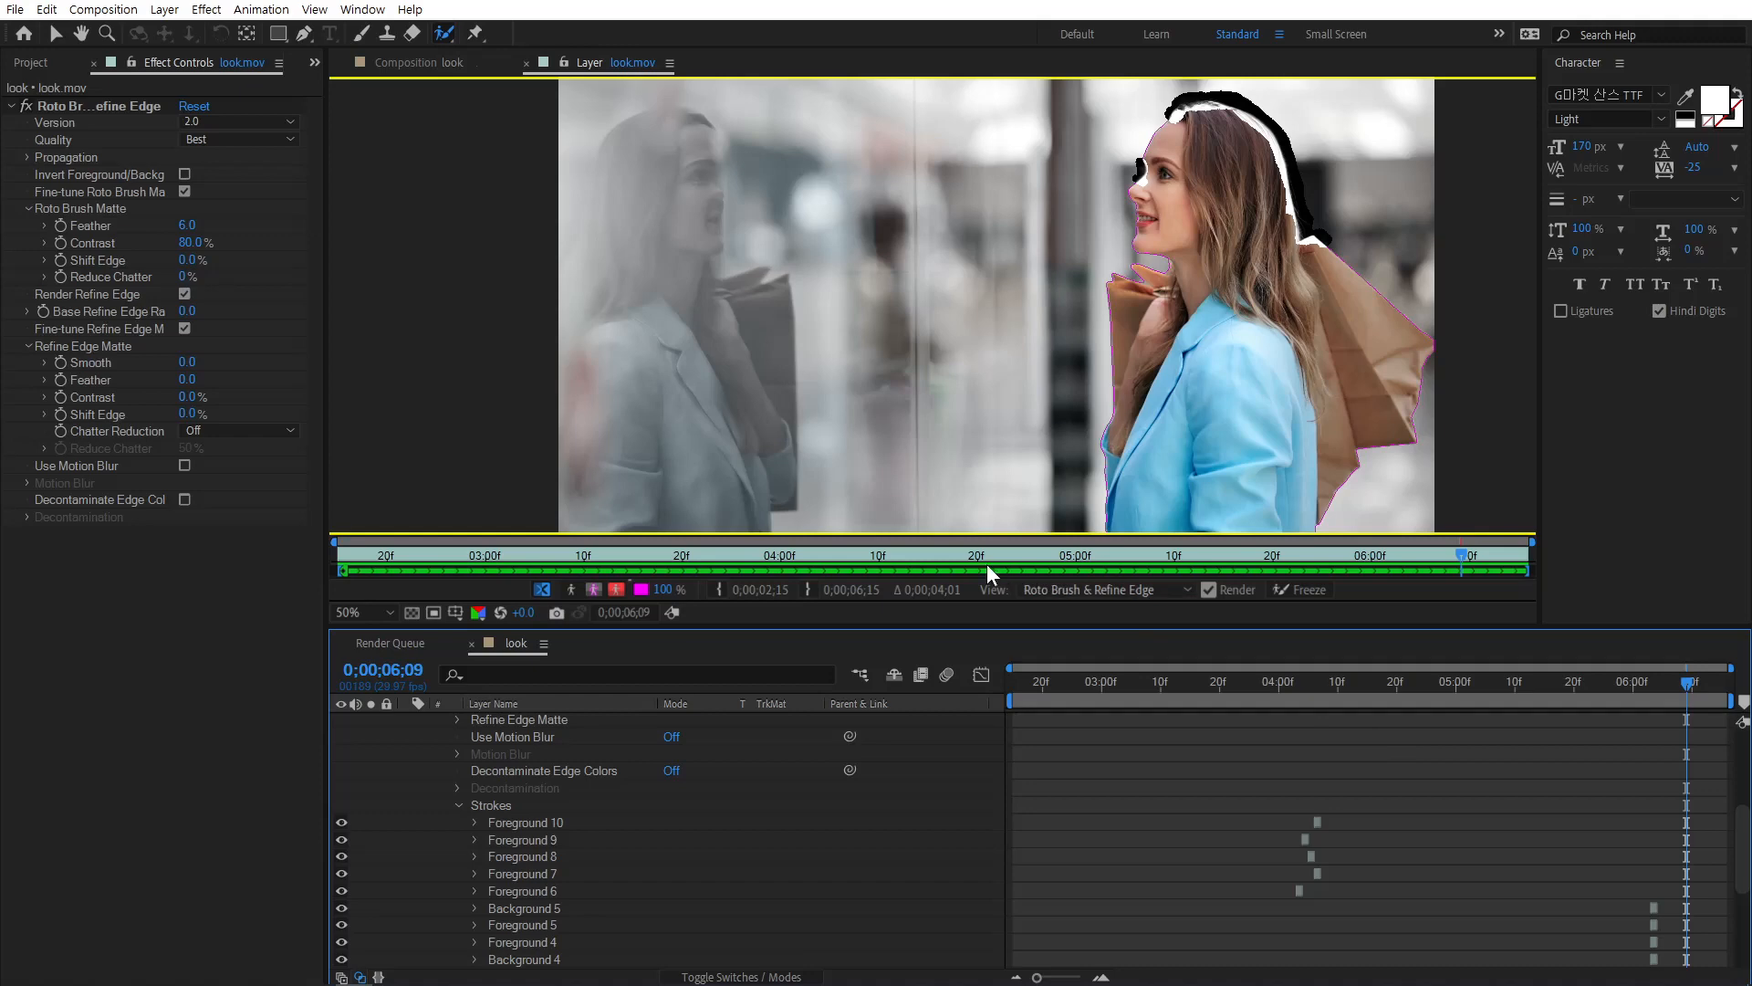
Step: Freeze the Roto Brush & Refine Edge propagation of look.mov with the playhead at 0;00;04;01
{"action": "left_click_drag", "start_coordinate": [960, 553], "coordinate": [787, 555]}
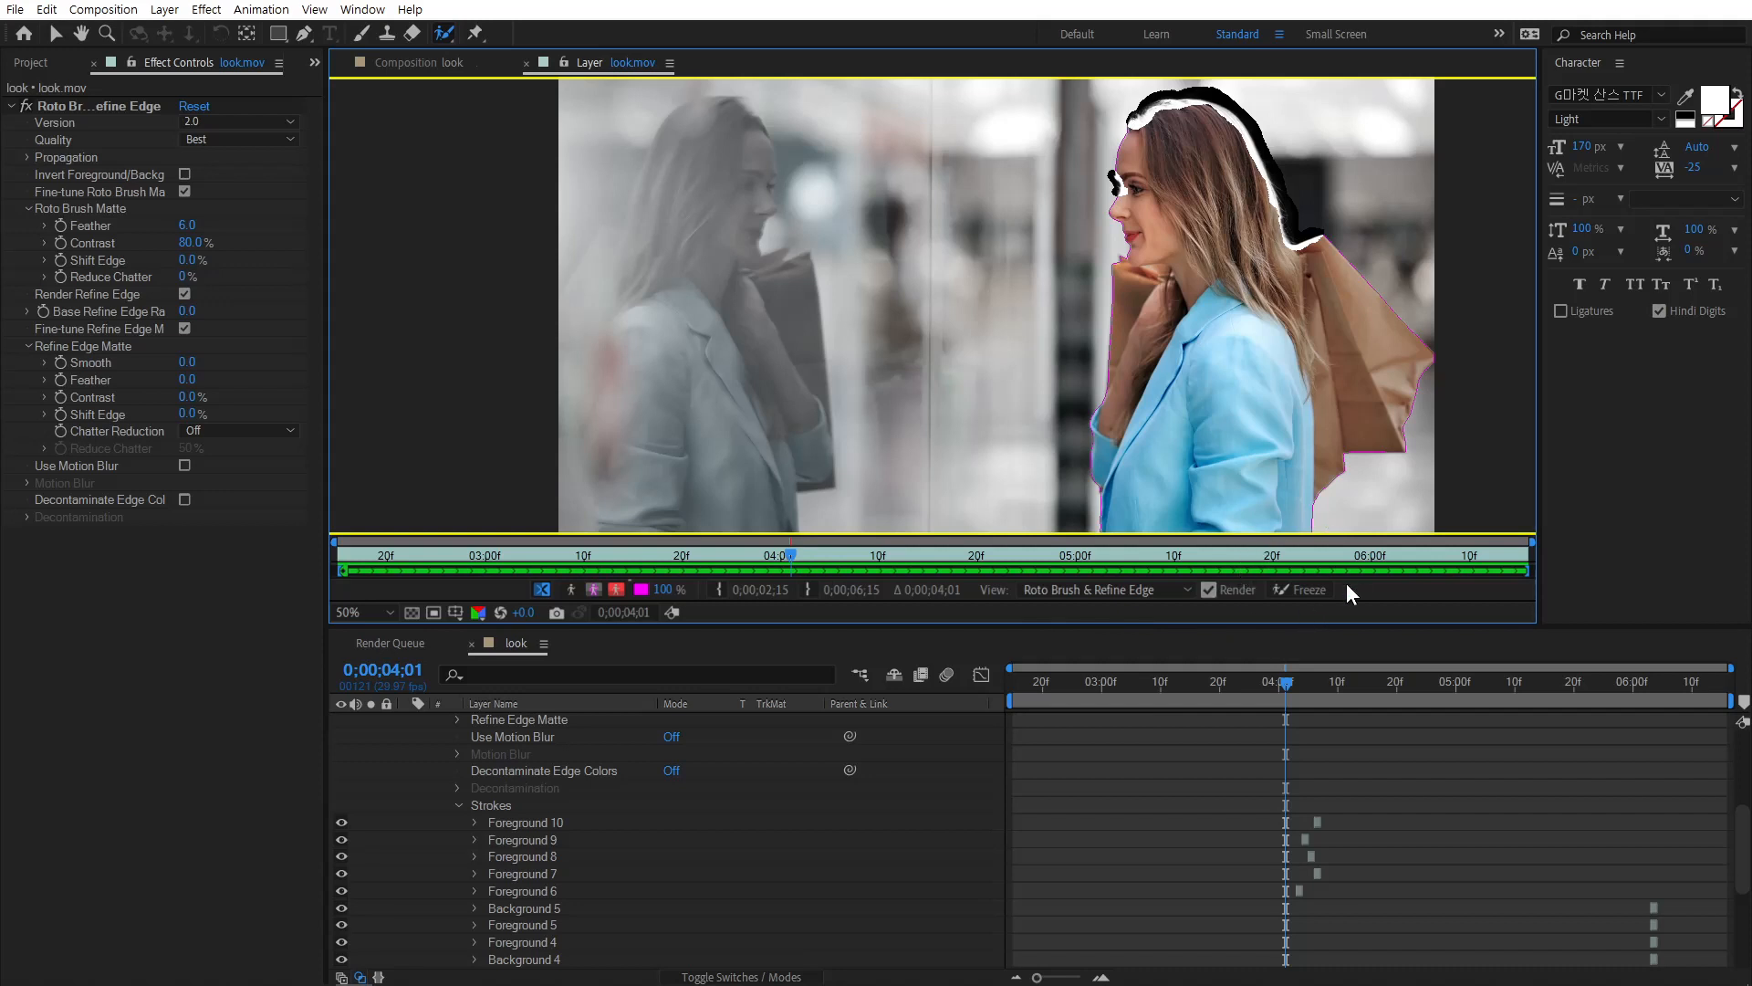
{"action": "left_click", "coordinate": [1307, 590]}
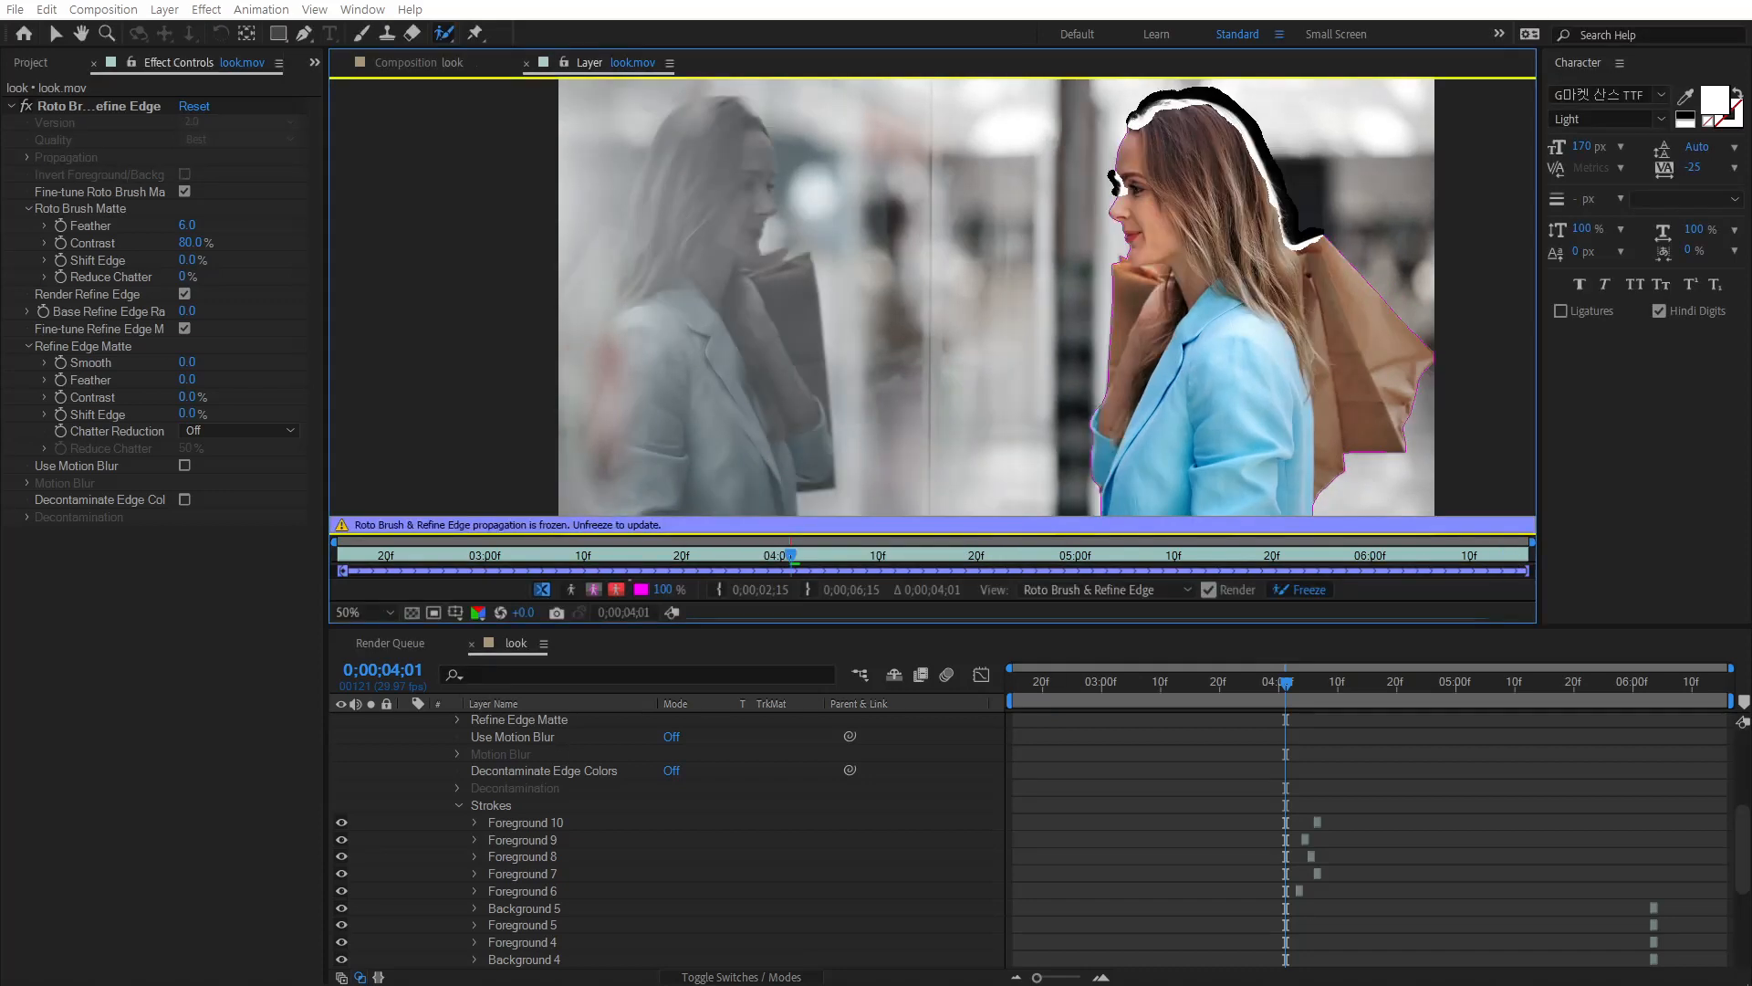
Step: Return to the look composition with the Selection tool and collapse the look.mov layer's properties
{"action": "left_click", "coordinate": [30, 63]}
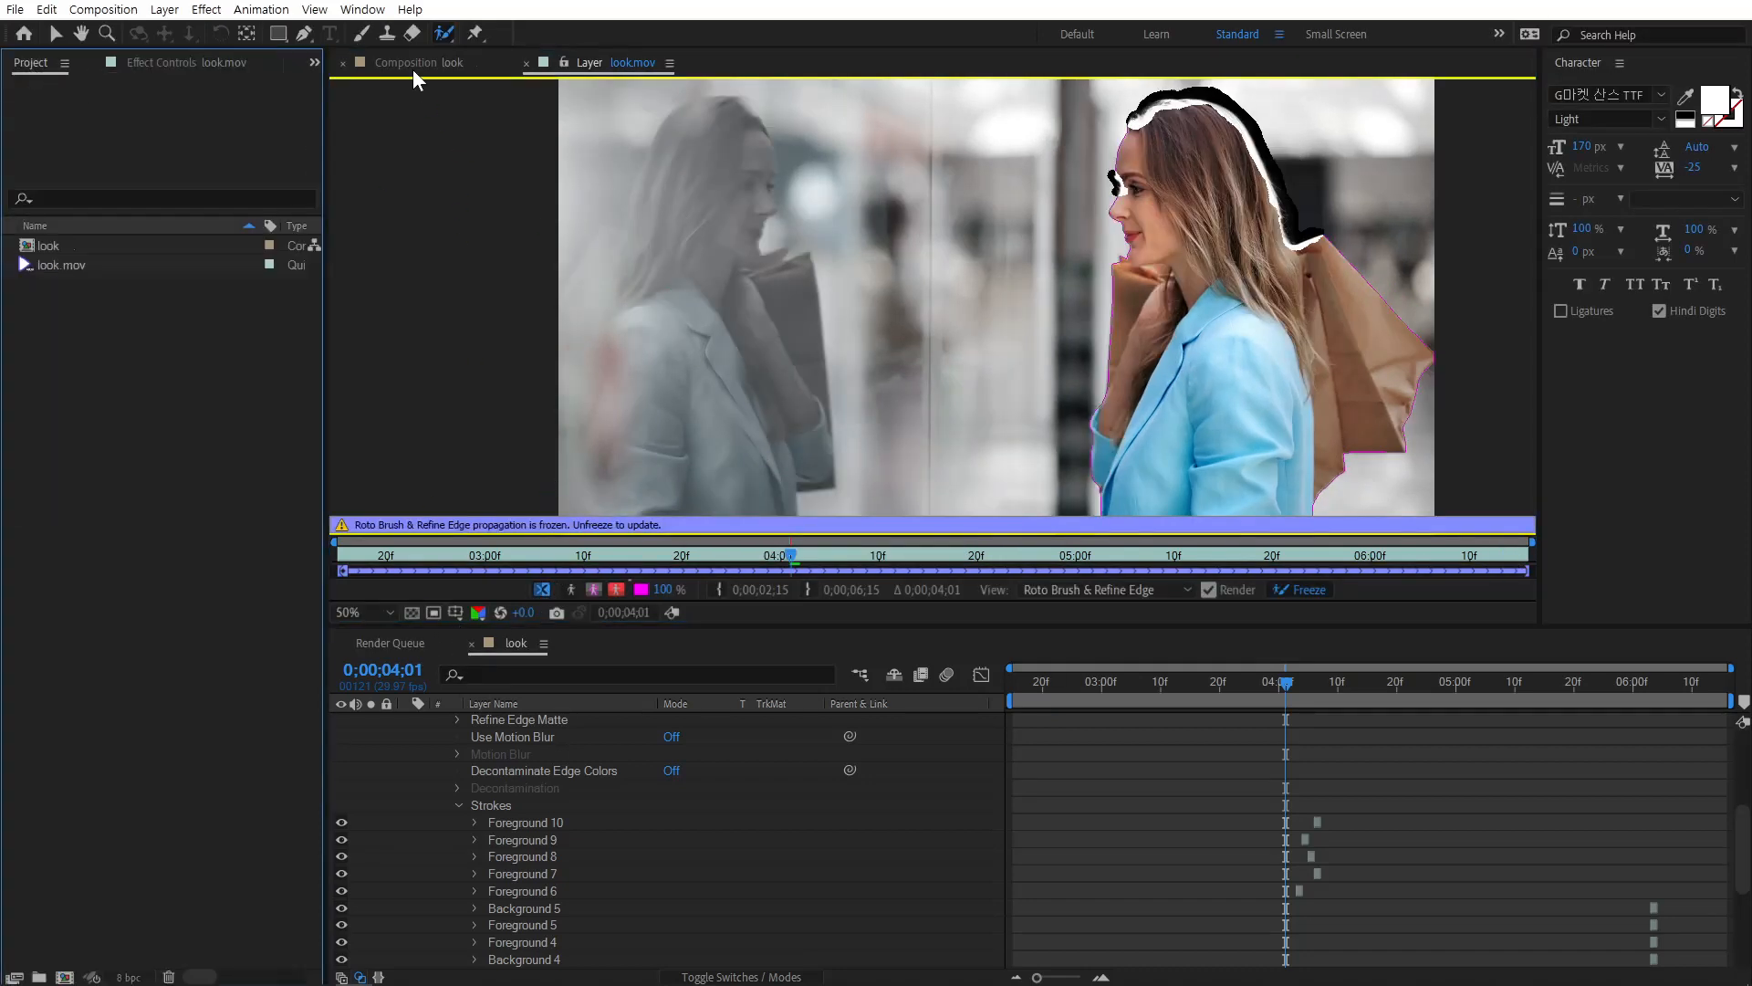
{"action": "left_click", "coordinate": [408, 646]}
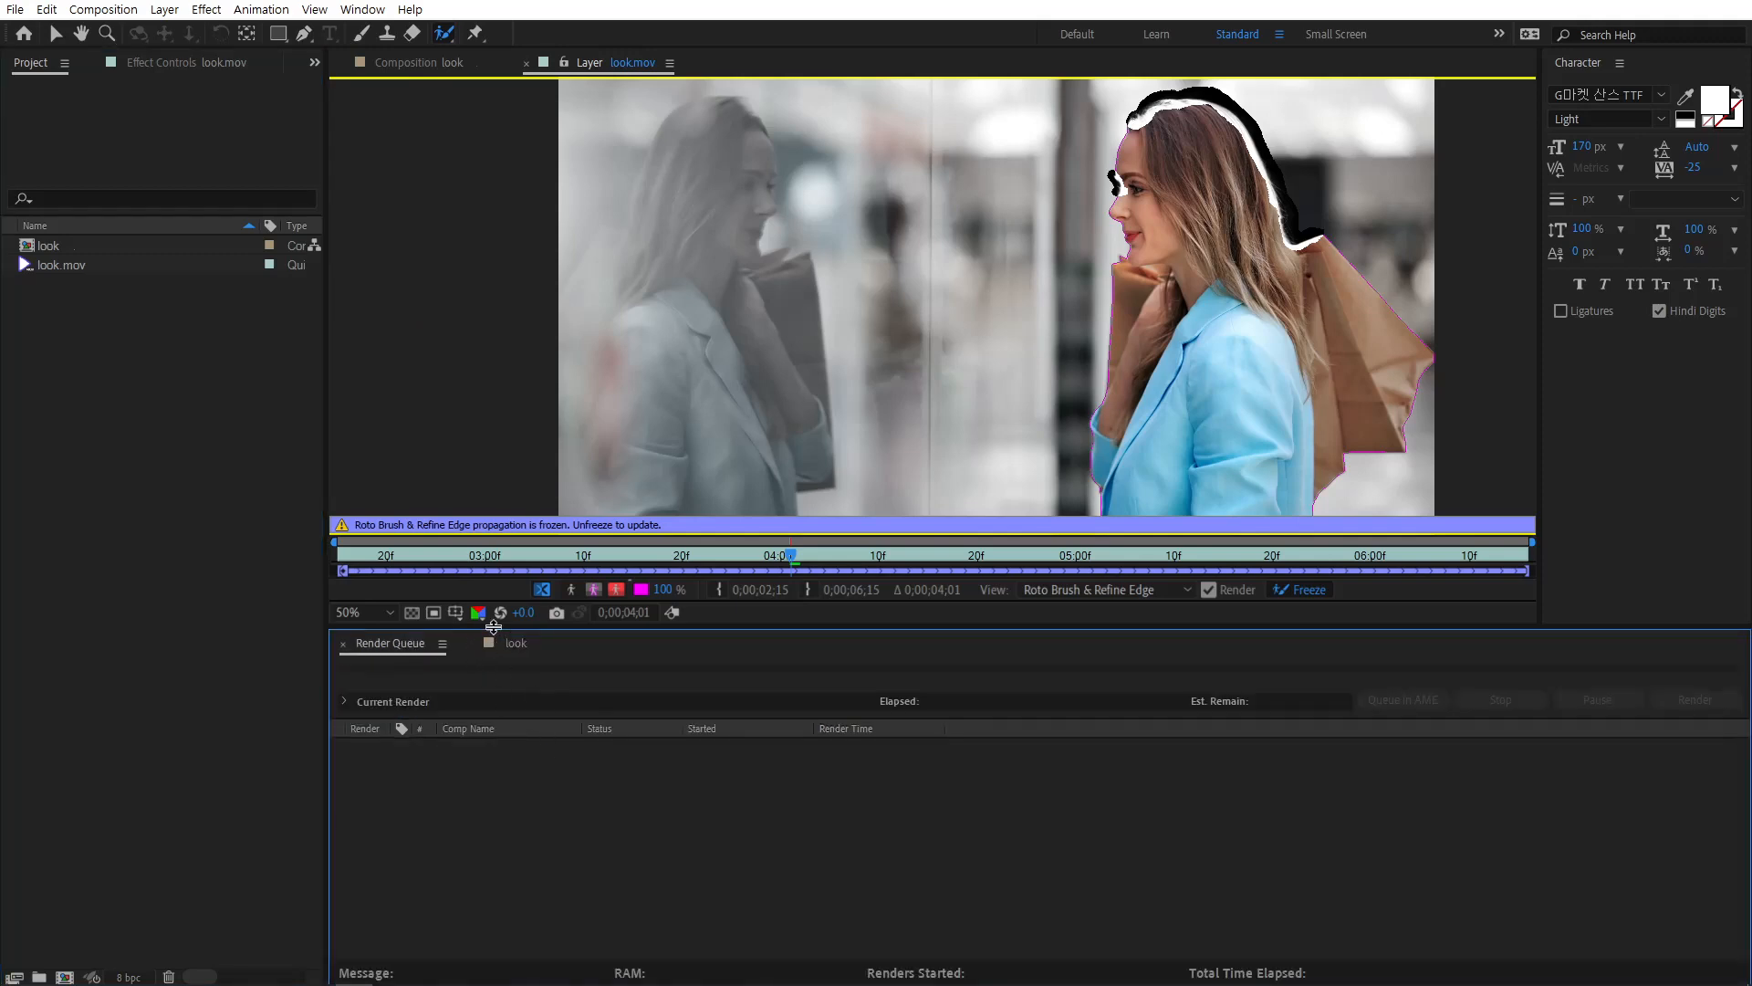
{"action": "left_click", "coordinate": [509, 643]}
{"action": "left_click", "coordinate": [356, 62]}
{"action": "left_click", "coordinate": [54, 34]}
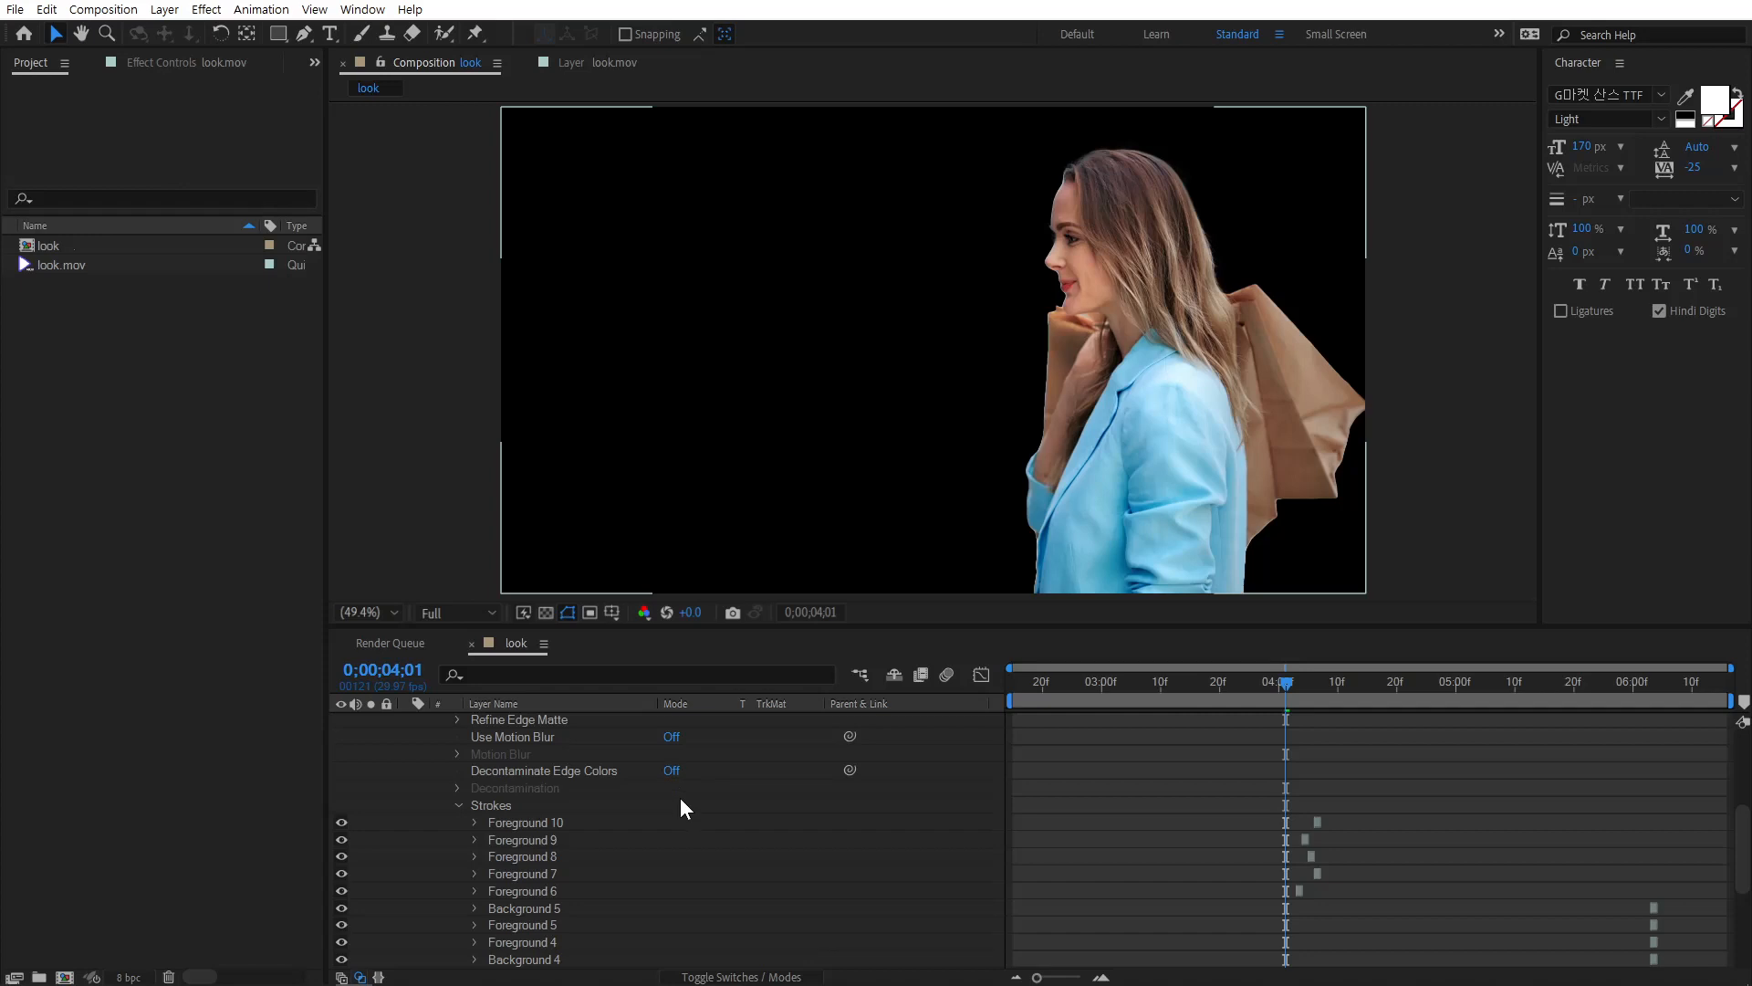
{"action": "scroll", "coordinate": [639, 790], "scroll_direction": "up", "scroll_amount": 5}
{"action": "left_click", "coordinate": [406, 720]}
{"action": "left_click", "coordinate": [518, 720]}
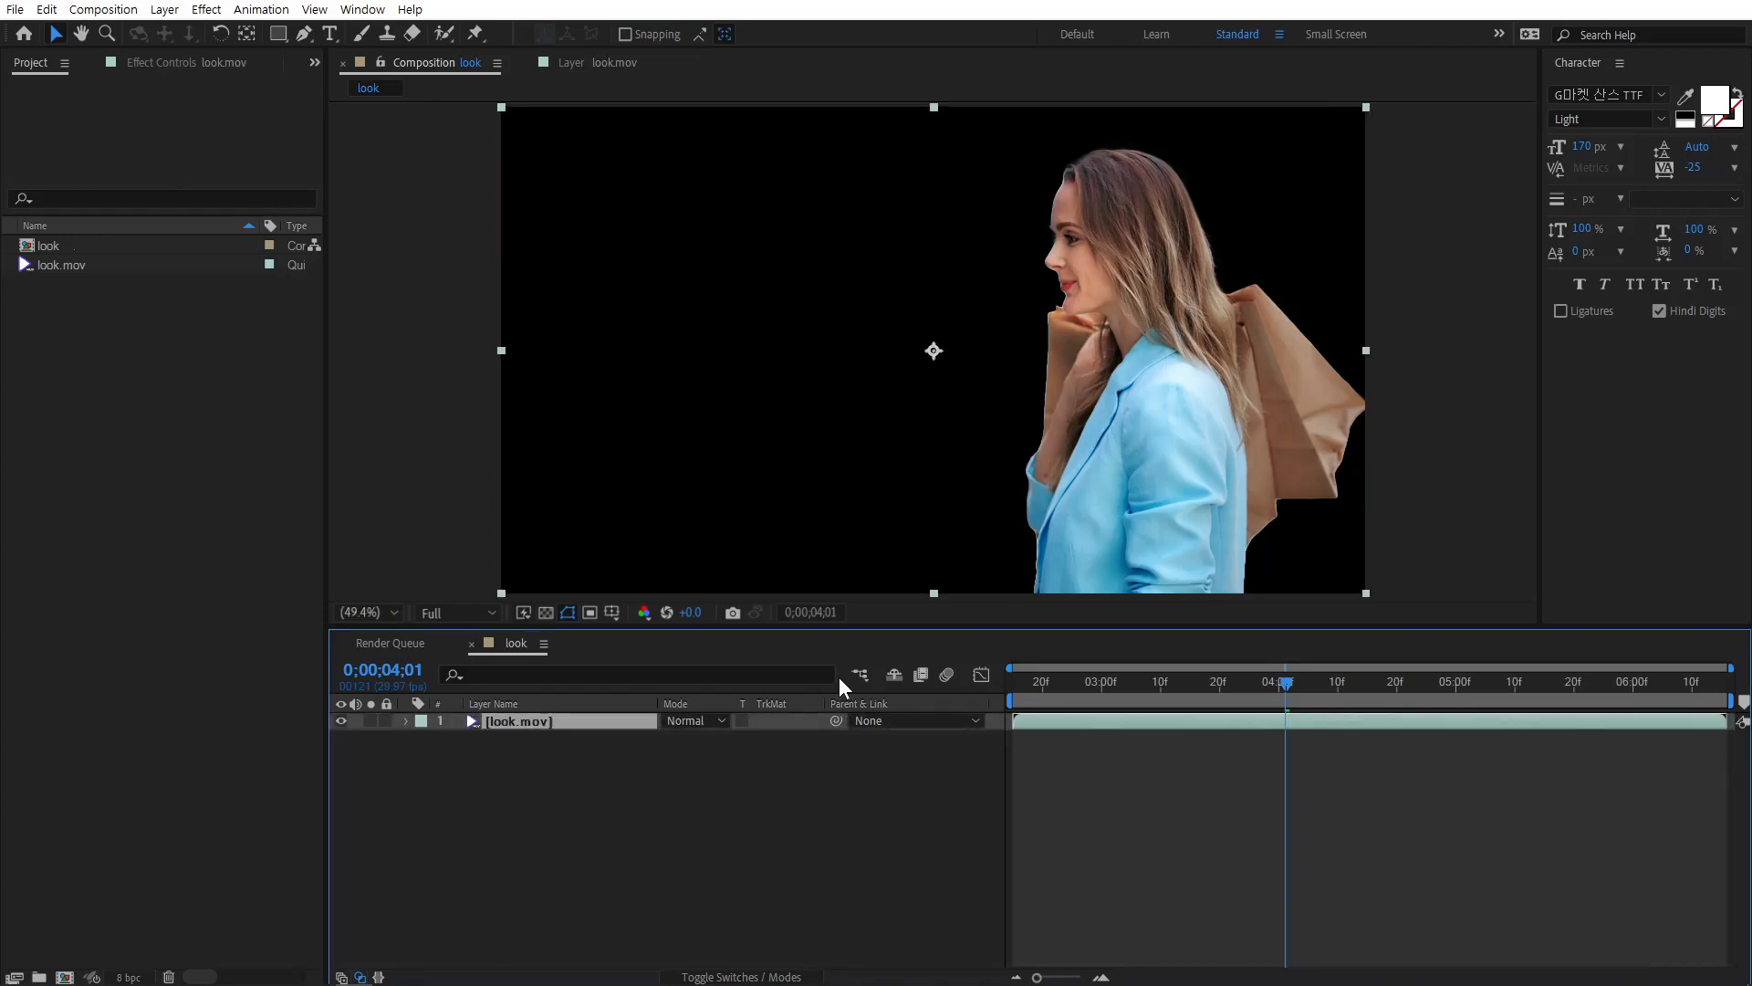
Step: Examine the cutout's edges at 0;00;02;24 against the transparency grid, then restore the black background and the full-frame view
{"action": "left_click", "coordinate": [1069, 691]}
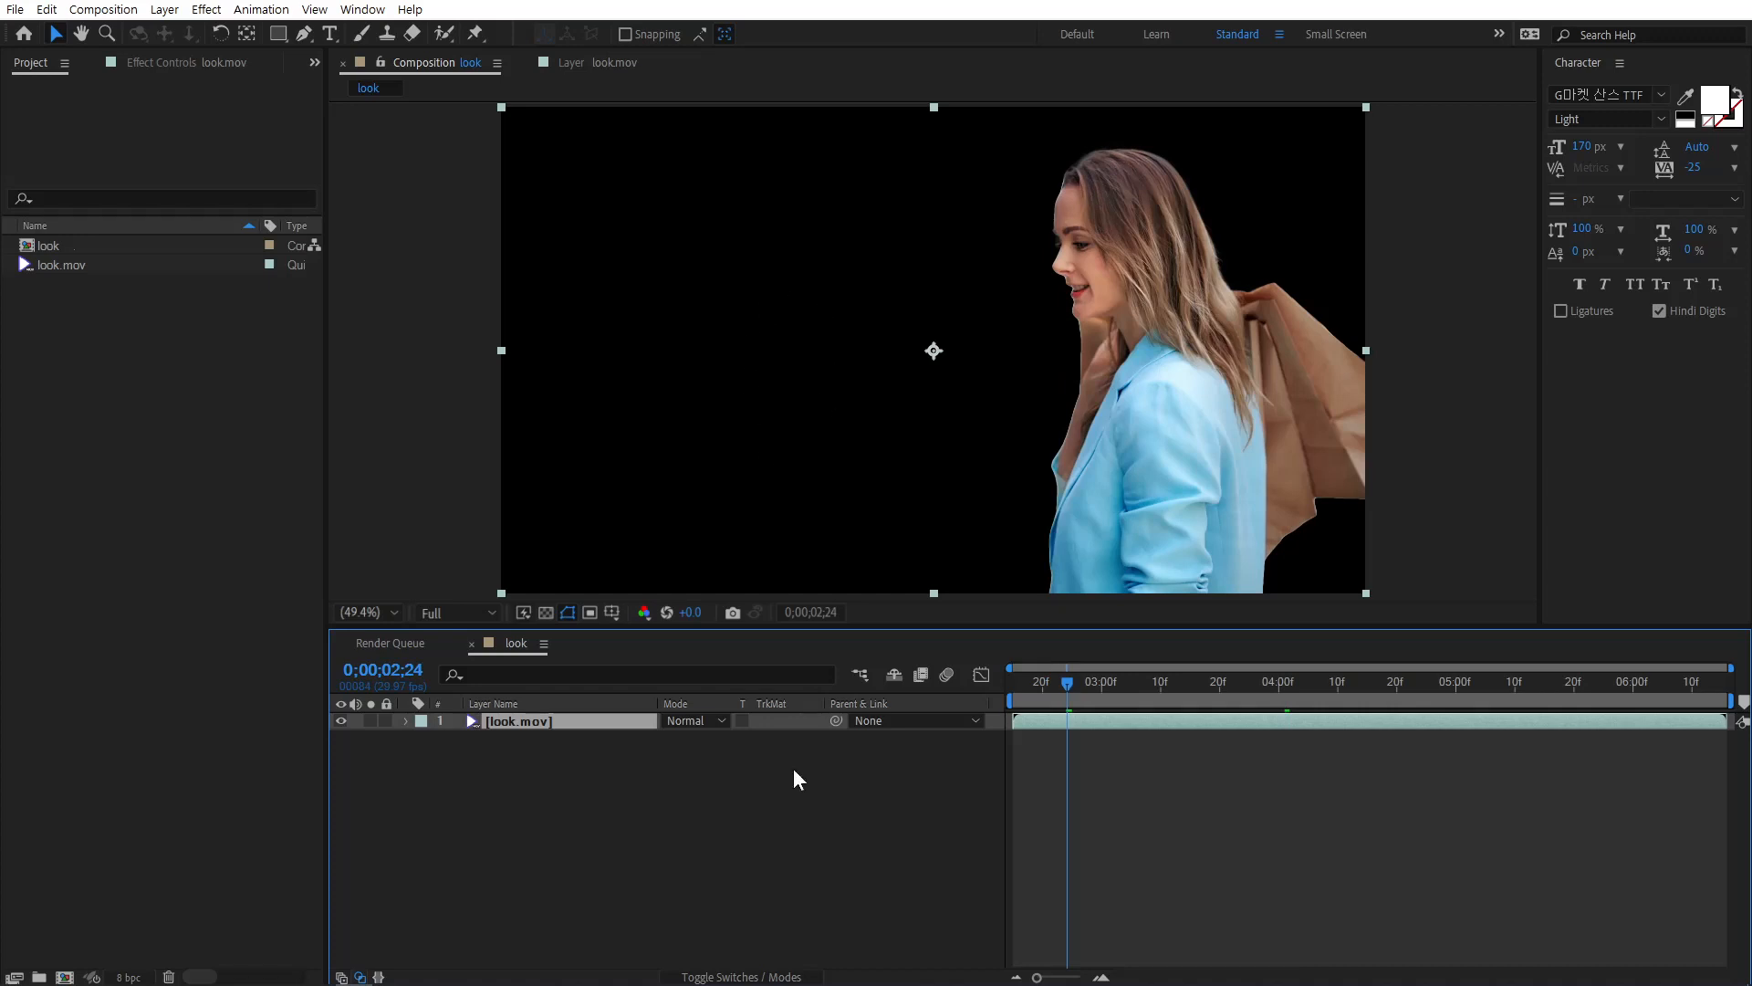
{"action": "left_click", "coordinate": [545, 612]}
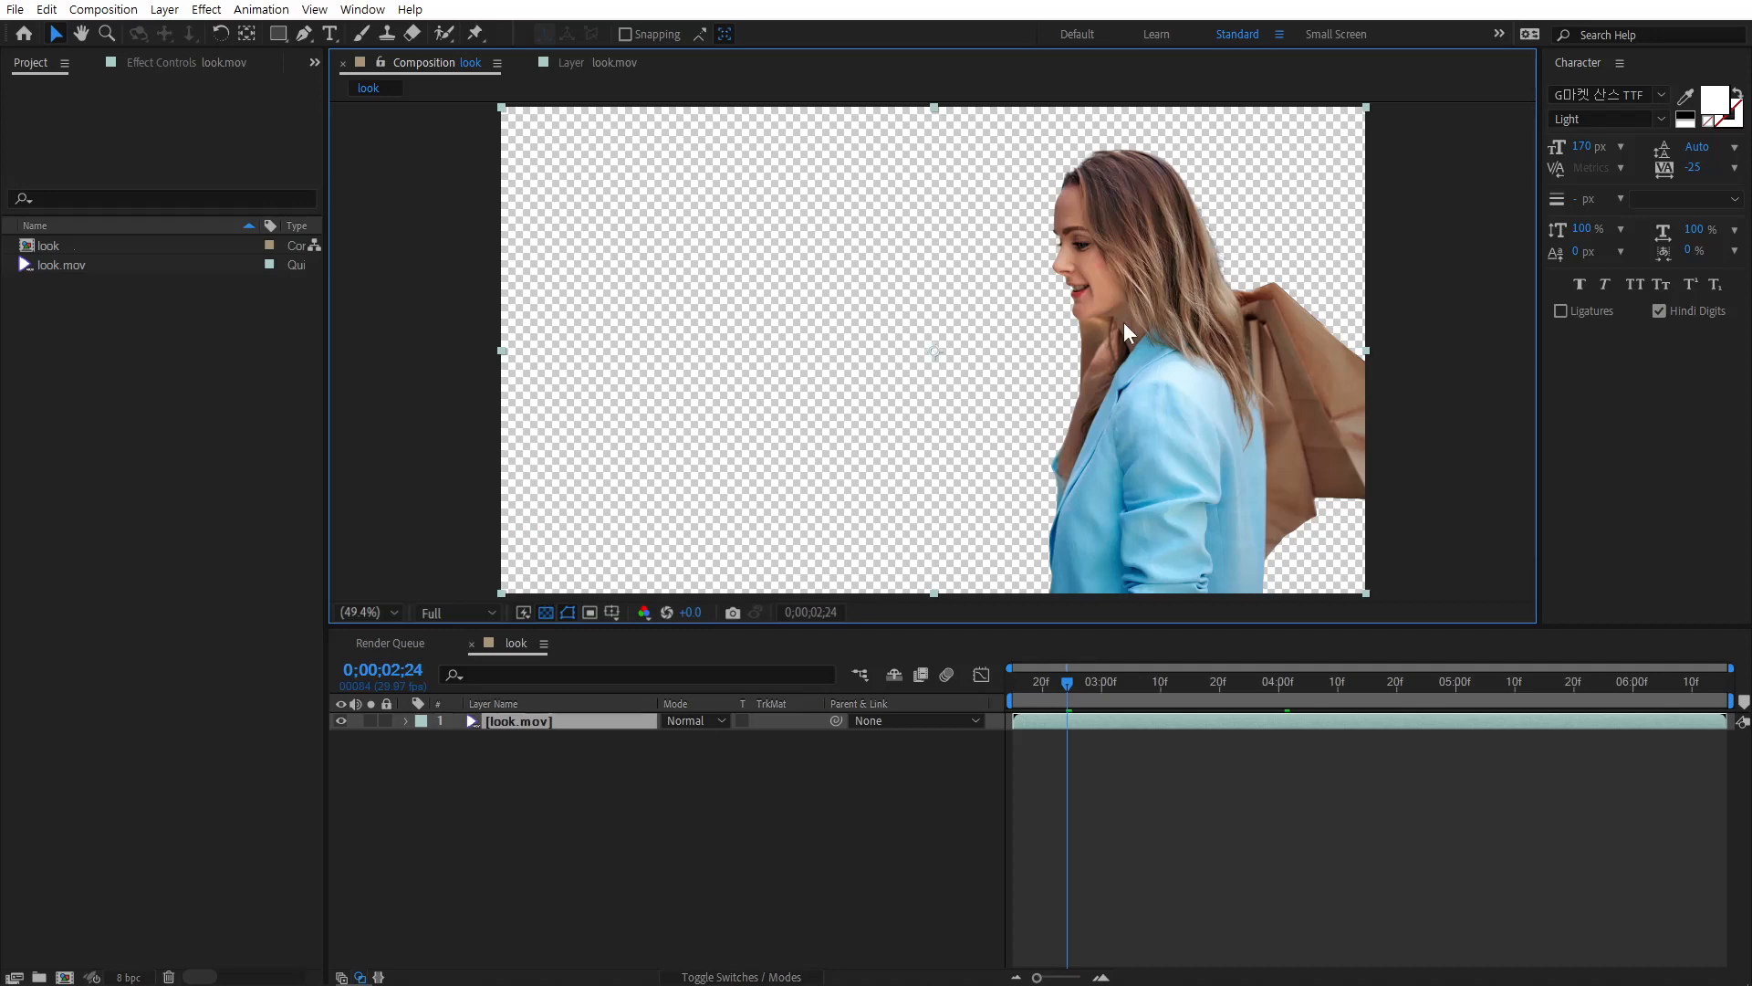
{"action": "scroll", "coordinate": [1125, 321], "scroll_direction": "up", "scroll_amount": 3}
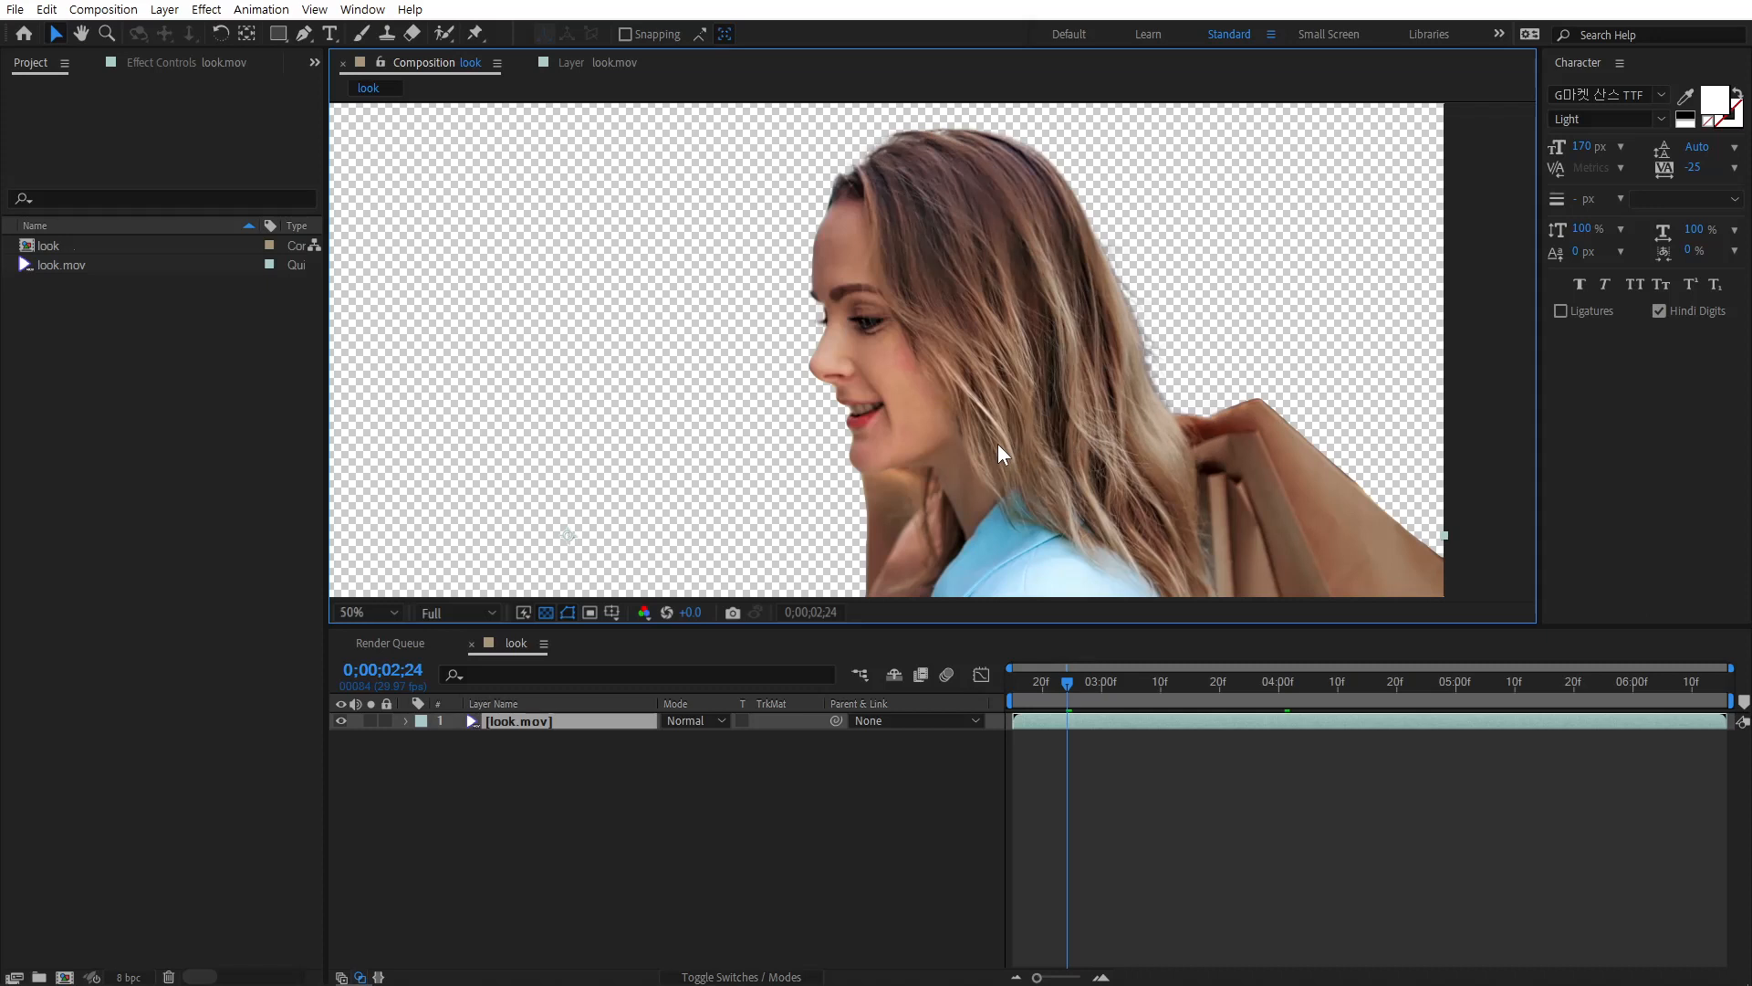
{"action": "scroll", "coordinate": [998, 444], "scroll_direction": "down", "scroll_amount": 2}
{"action": "left_click", "coordinate": [546, 611]}
{"action": "key", "text": "space"}
{"action": "left_click_drag", "start_coordinate": [801, 498], "coordinate": [1004, 345]}
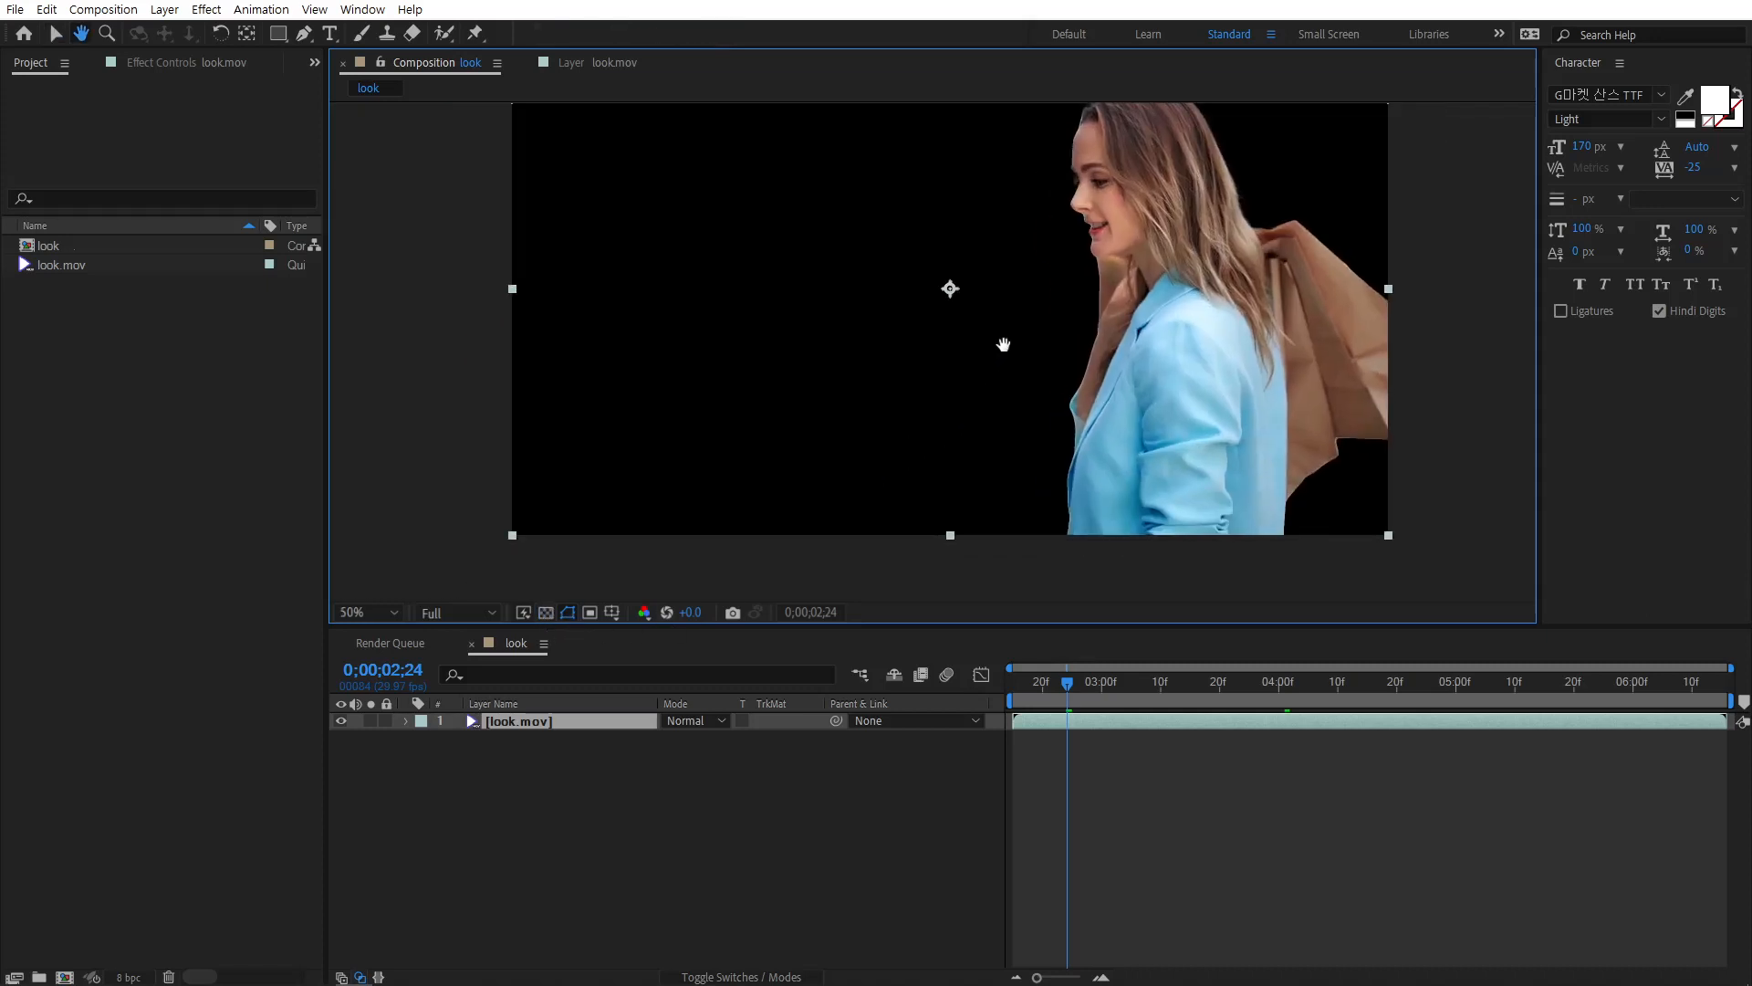
{"action": "key", "text": "space"}
{"action": "left_click_drag", "start_coordinate": [1121, 363], "coordinate": [1134, 429]}
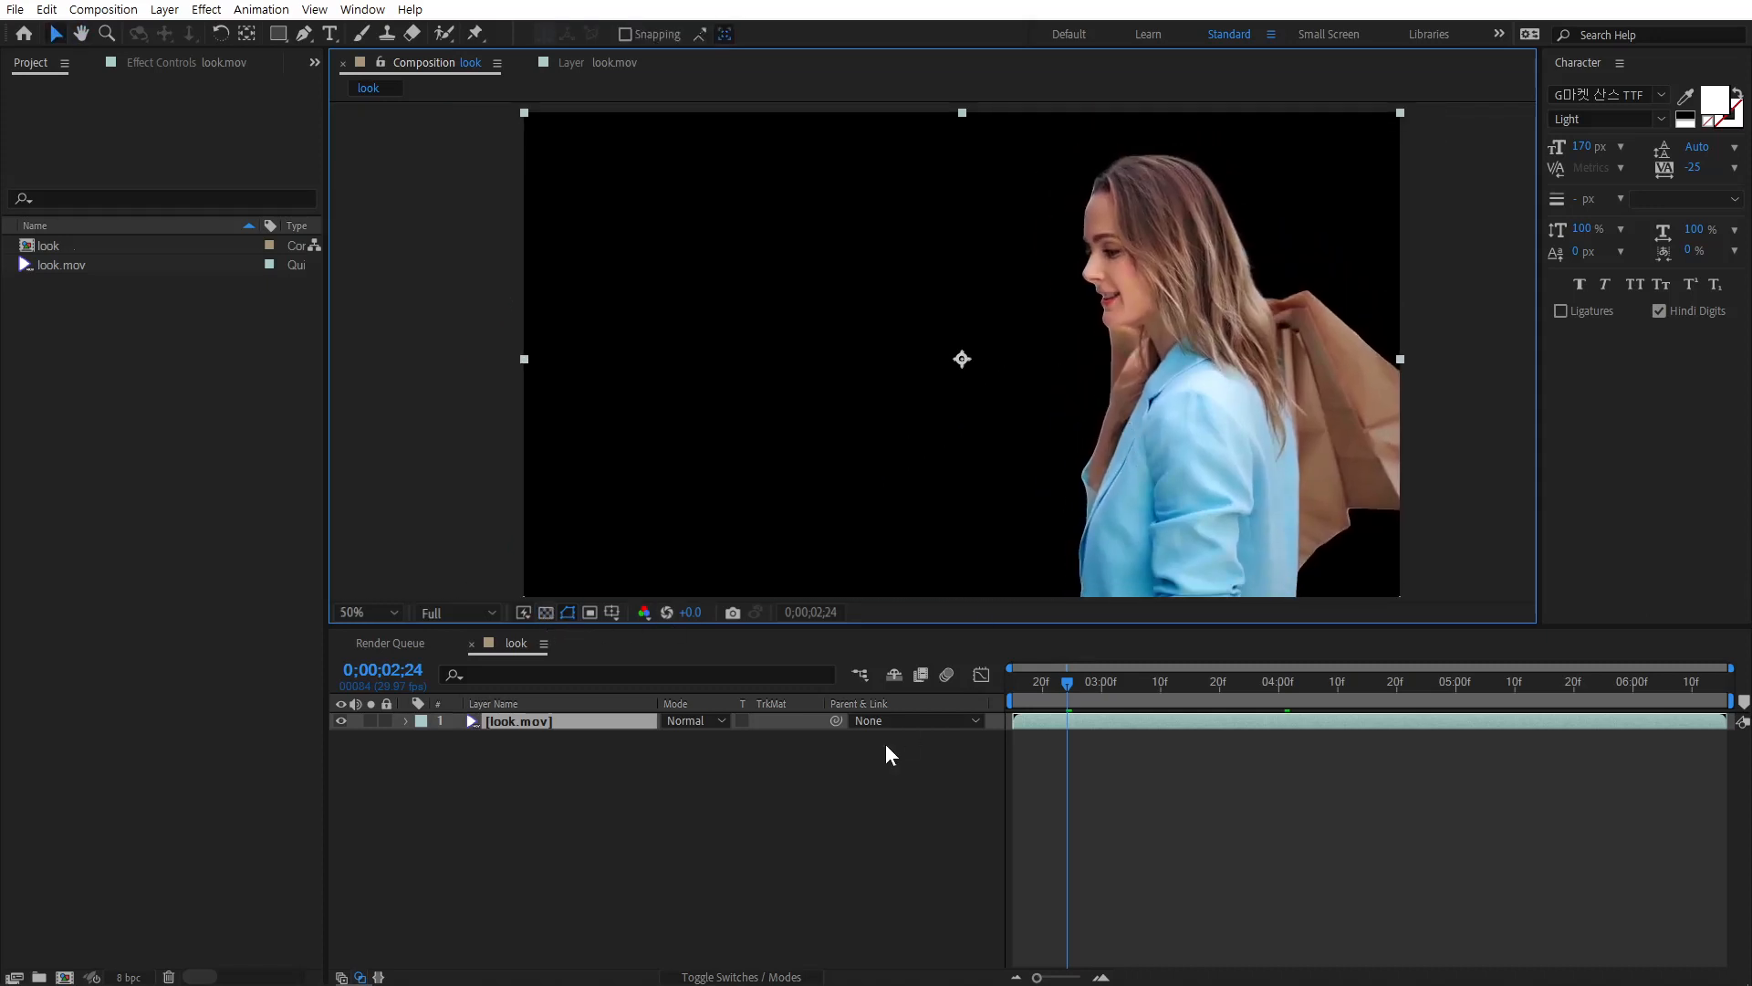
Step: Duplicate the look.mov layer in the look composition
{"action": "left_click", "coordinate": [699, 820]}
{"action": "left_click", "coordinate": [510, 728]}
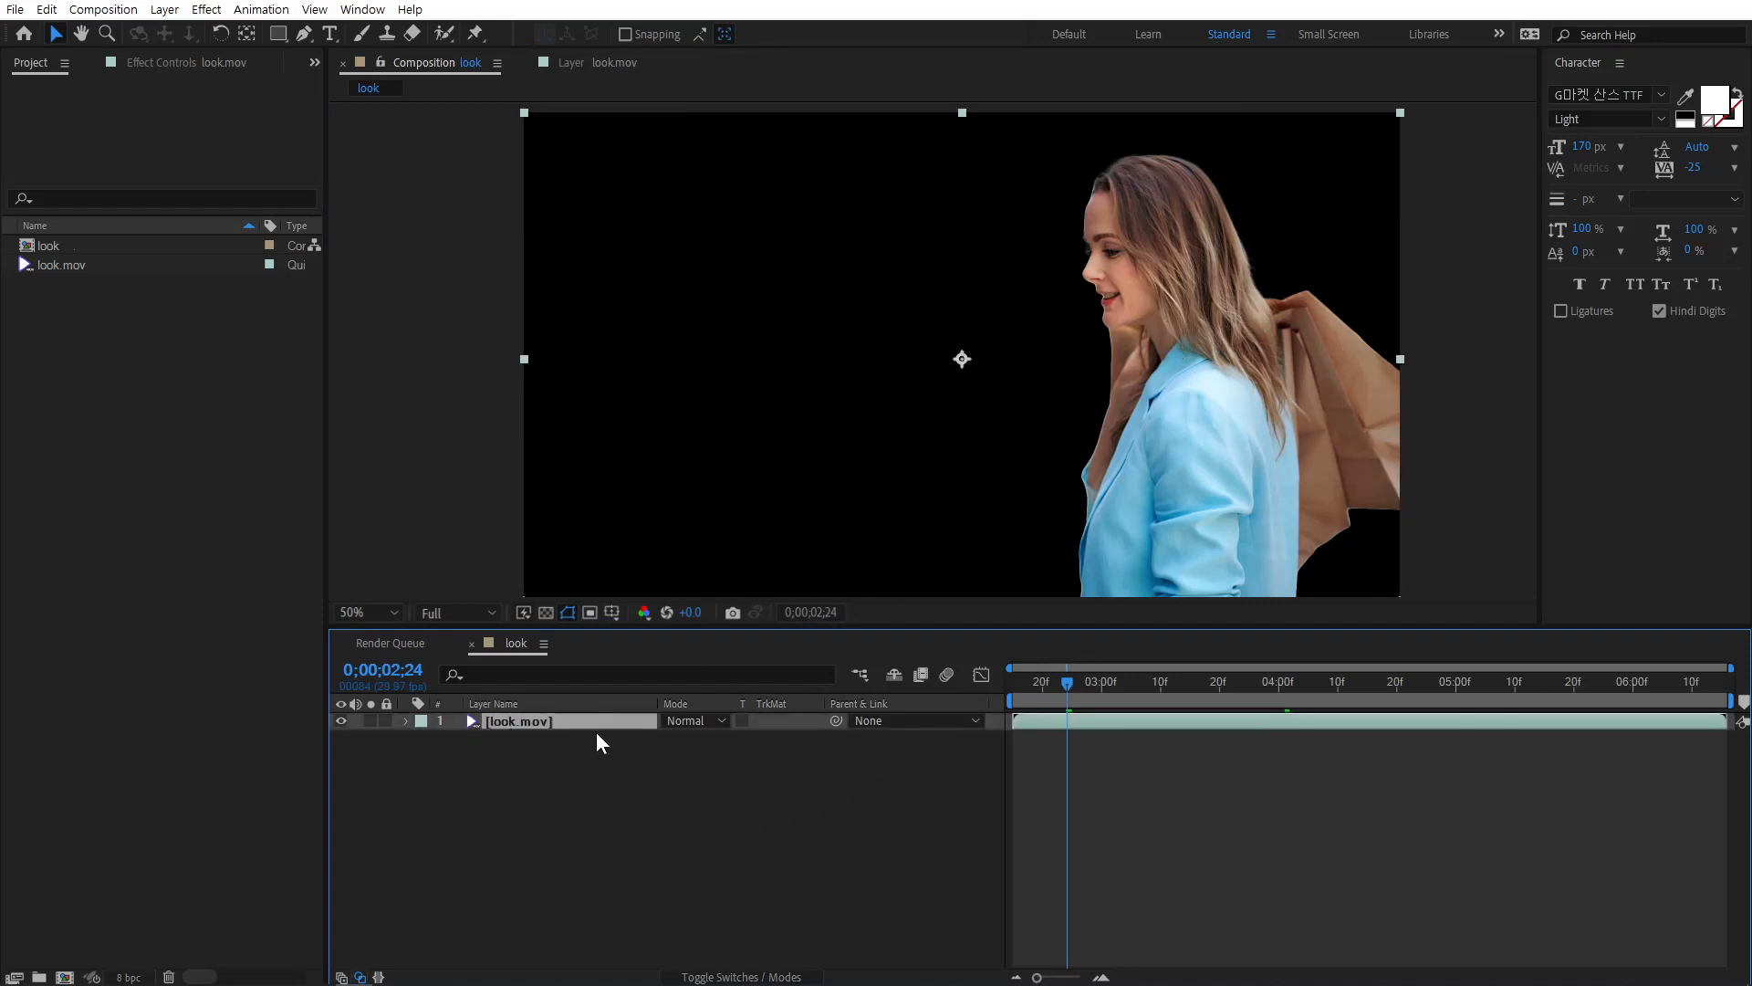
{"action": "key", "text": "ctrl+d"}
Step: Delete the Roto Brush & Refine Edge effect from the lower look.mov layer, keeping it on the upper copy
{"action": "left_click", "coordinate": [516, 738]}
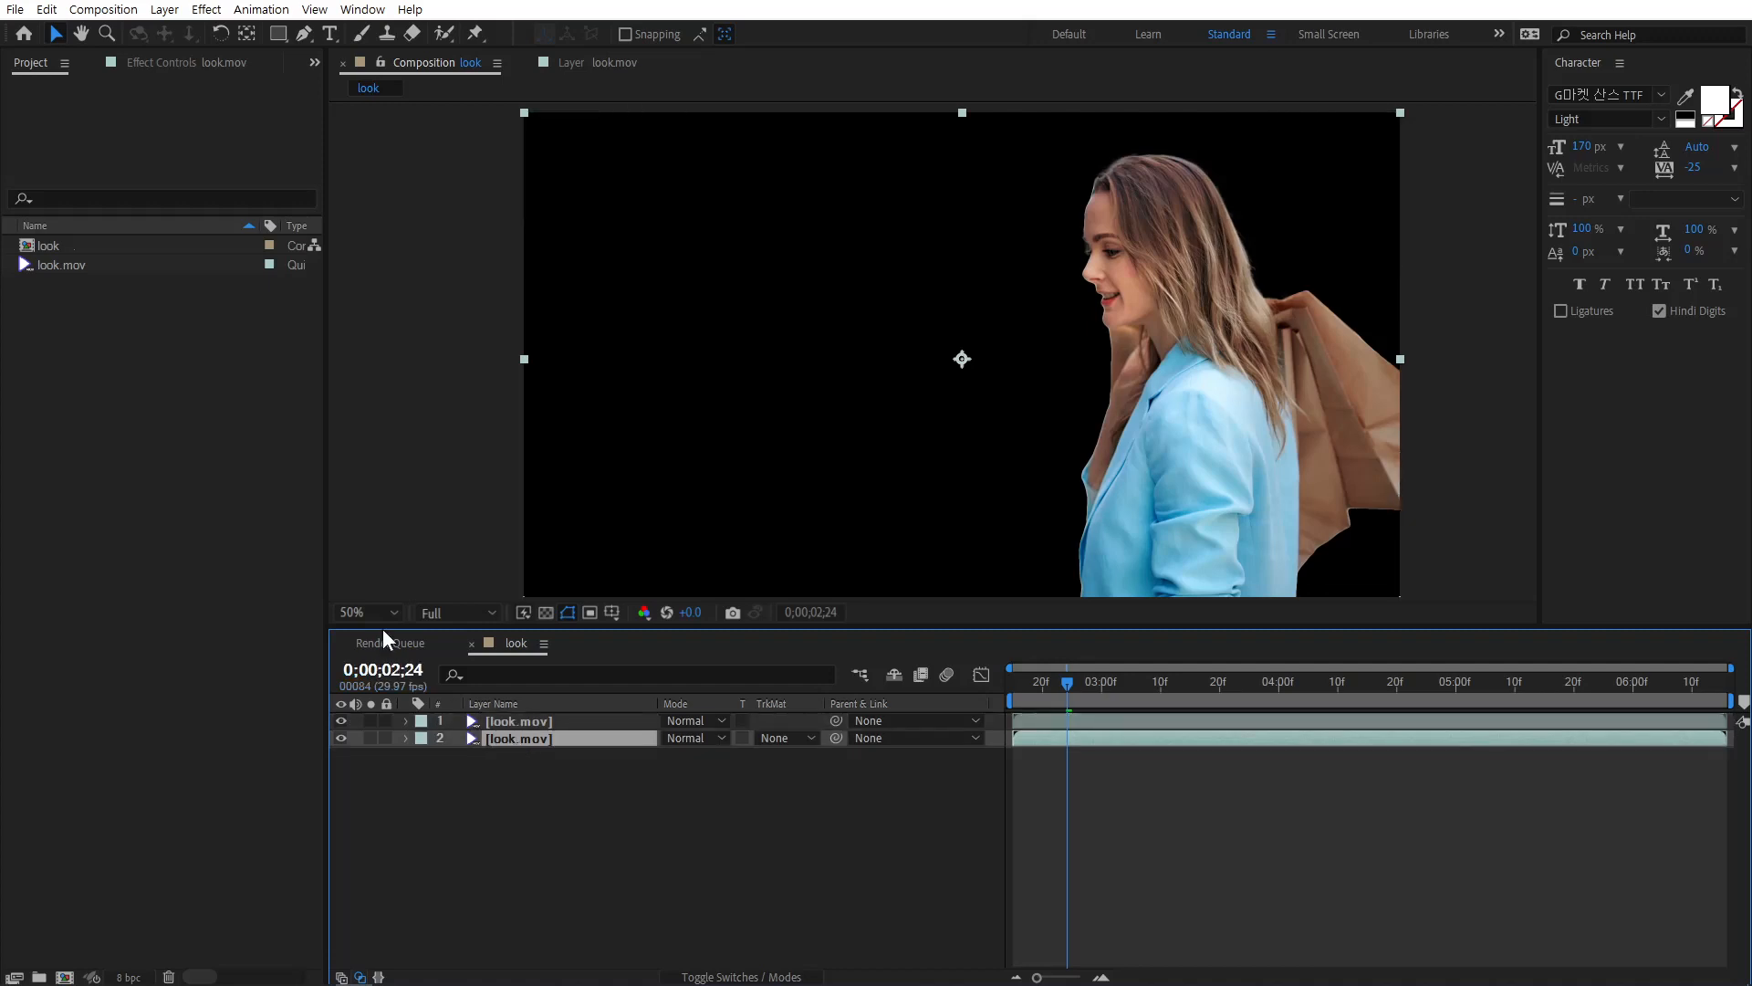
{"action": "left_click", "coordinate": [150, 64]}
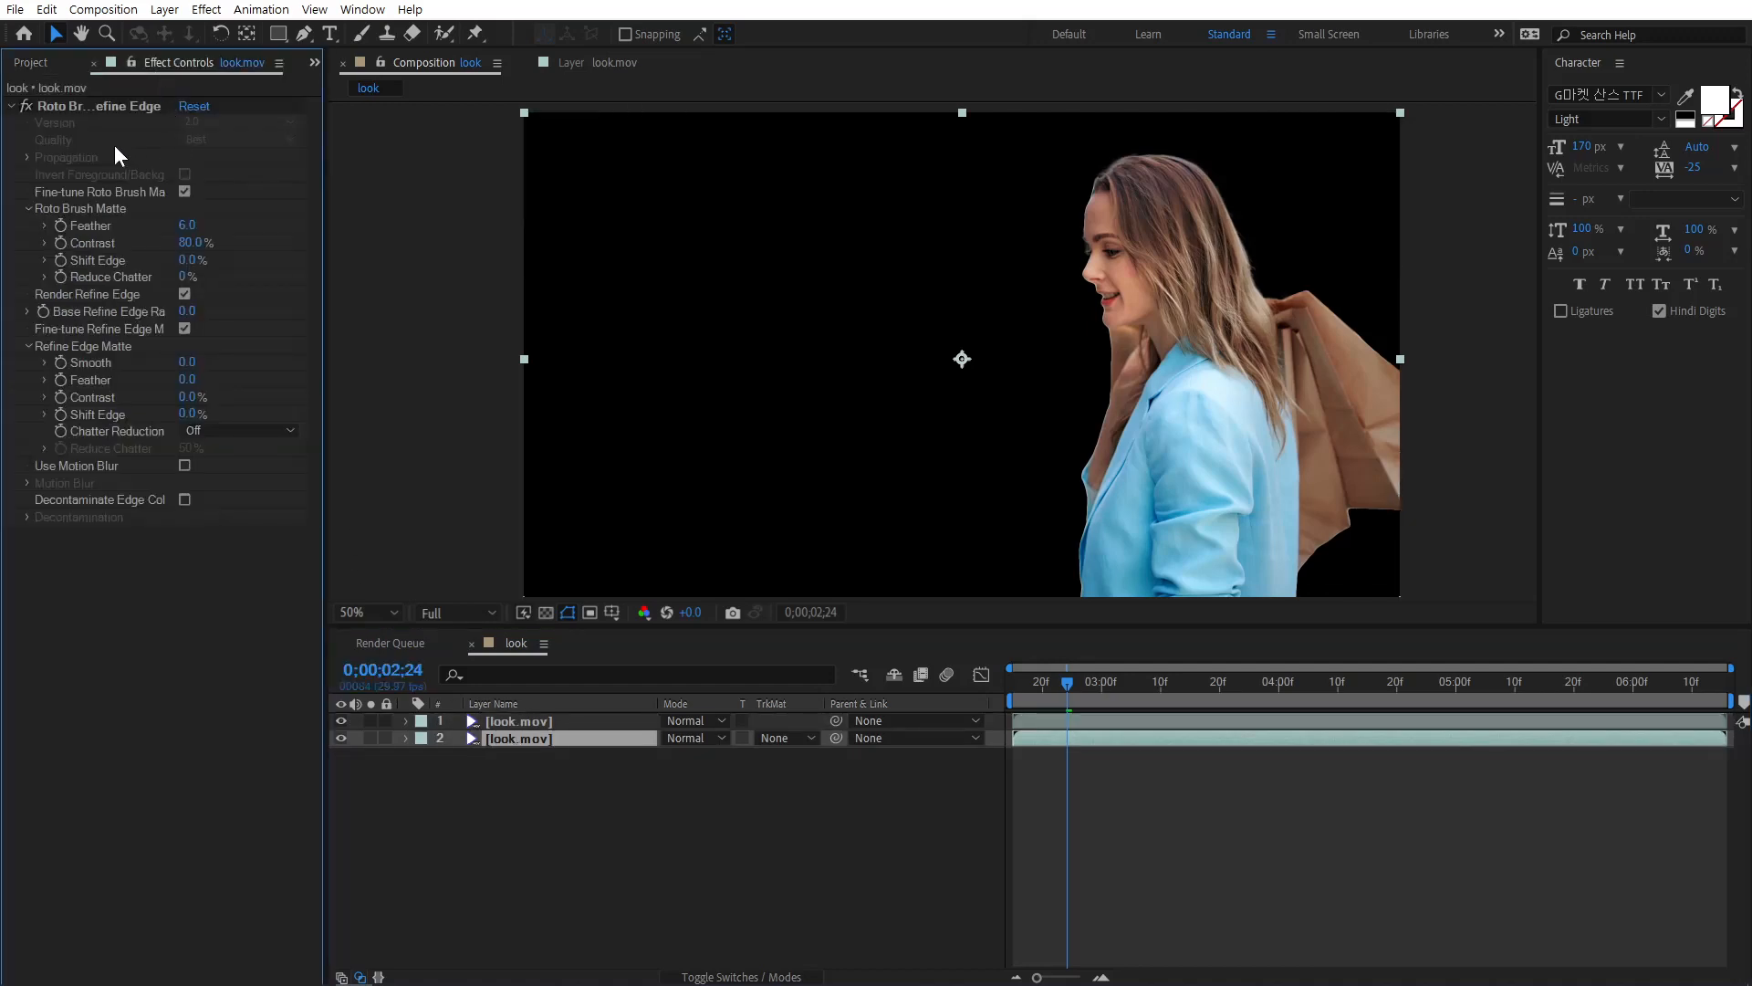
{"action": "left_click", "coordinate": [107, 107]}
{"action": "key", "text": "Delete"}
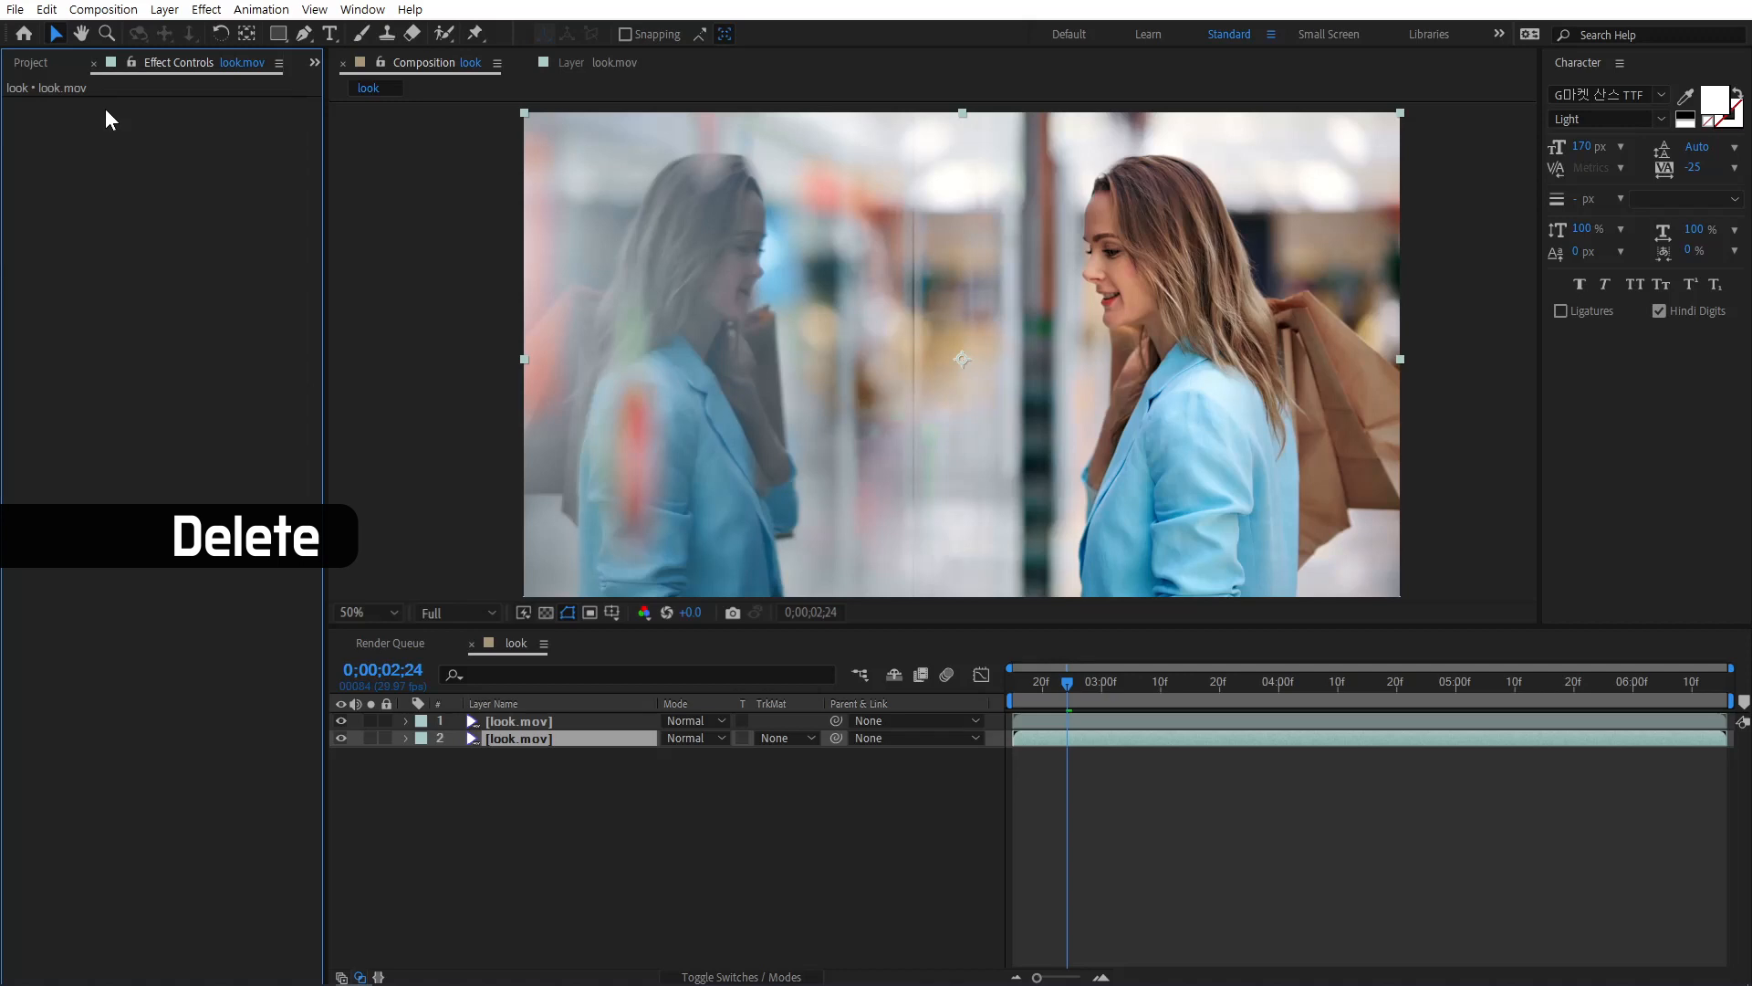
{"action": "left_click", "coordinate": [507, 739]}
{"action": "left_click", "coordinate": [516, 721]}
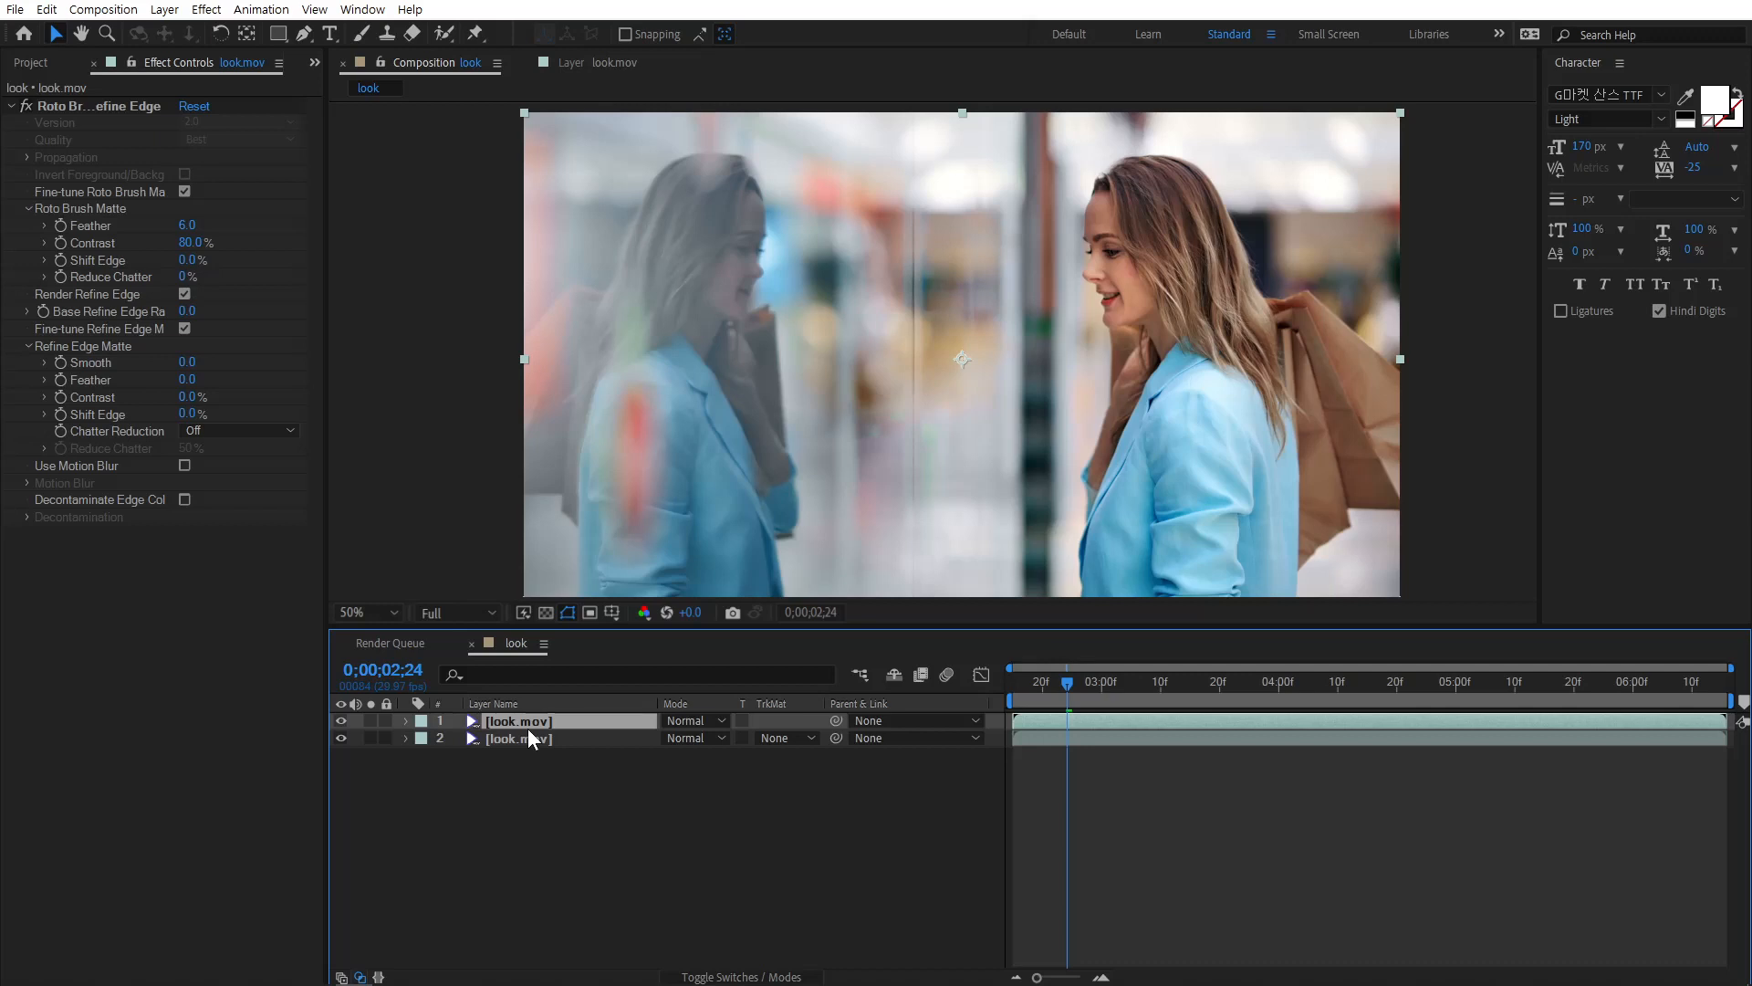
{"action": "left_click", "coordinate": [526, 786]}
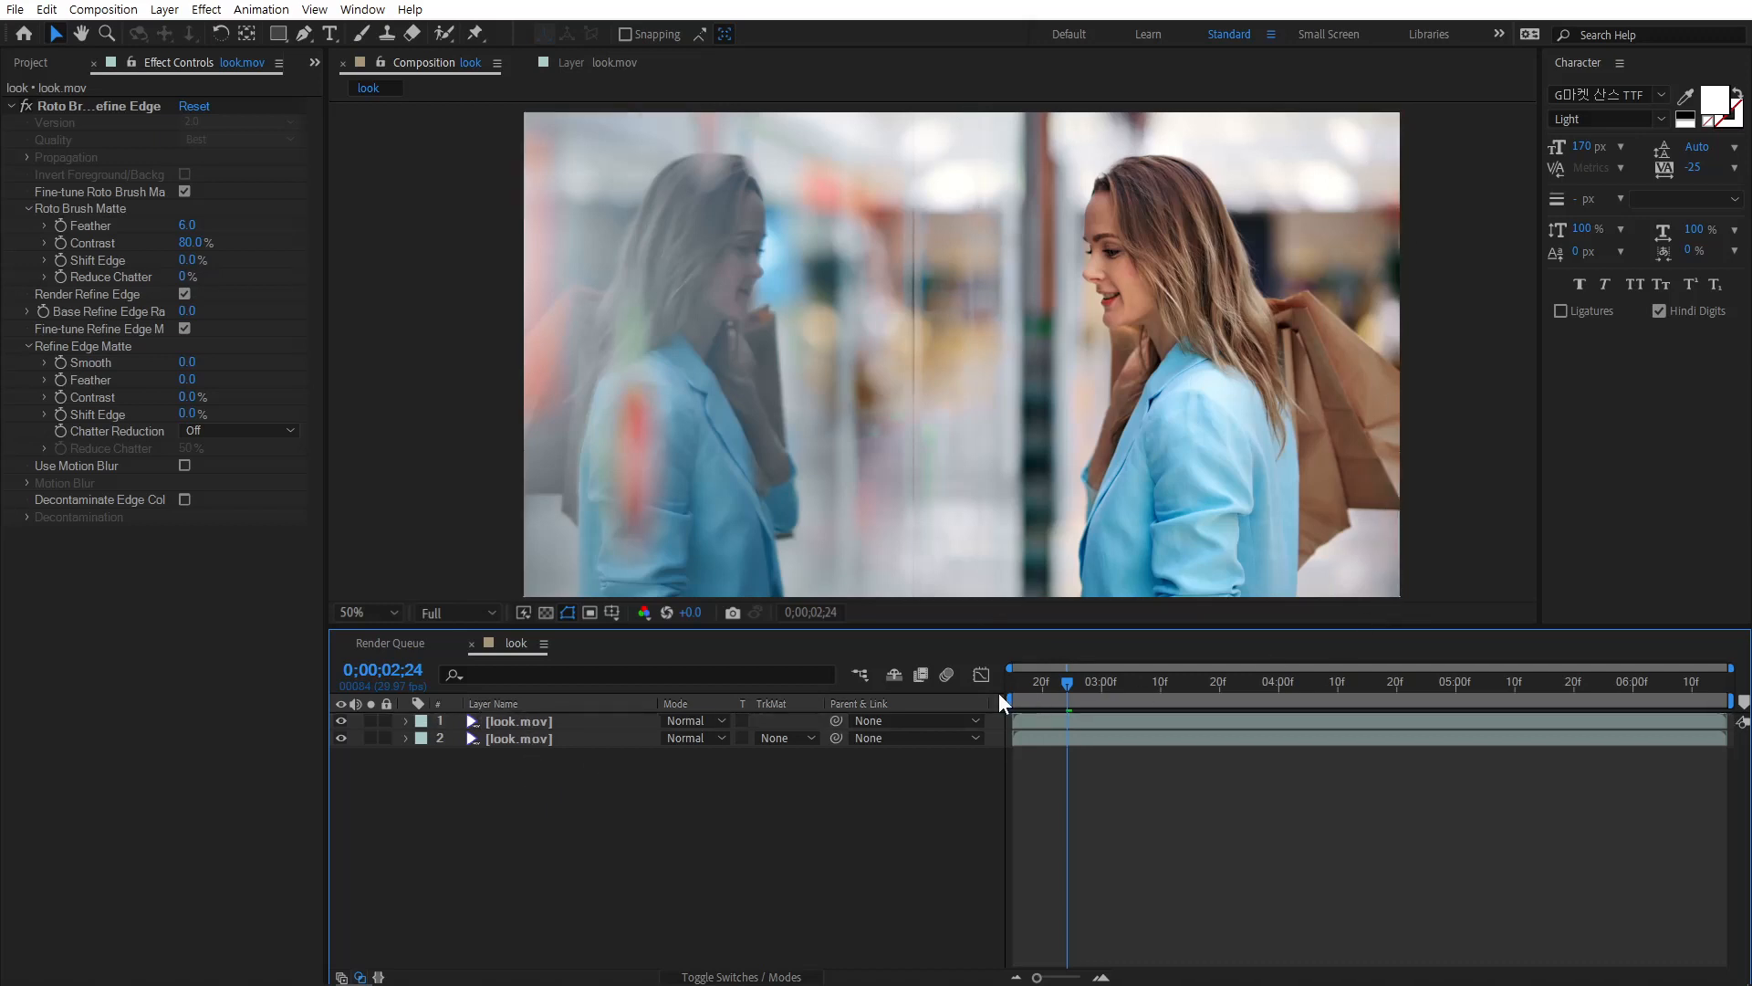
Step: Add a rectangle shape layer above the footage and set its Rectangle Path size to 900 by 800
{"action": "left_click", "coordinate": [278, 35]}
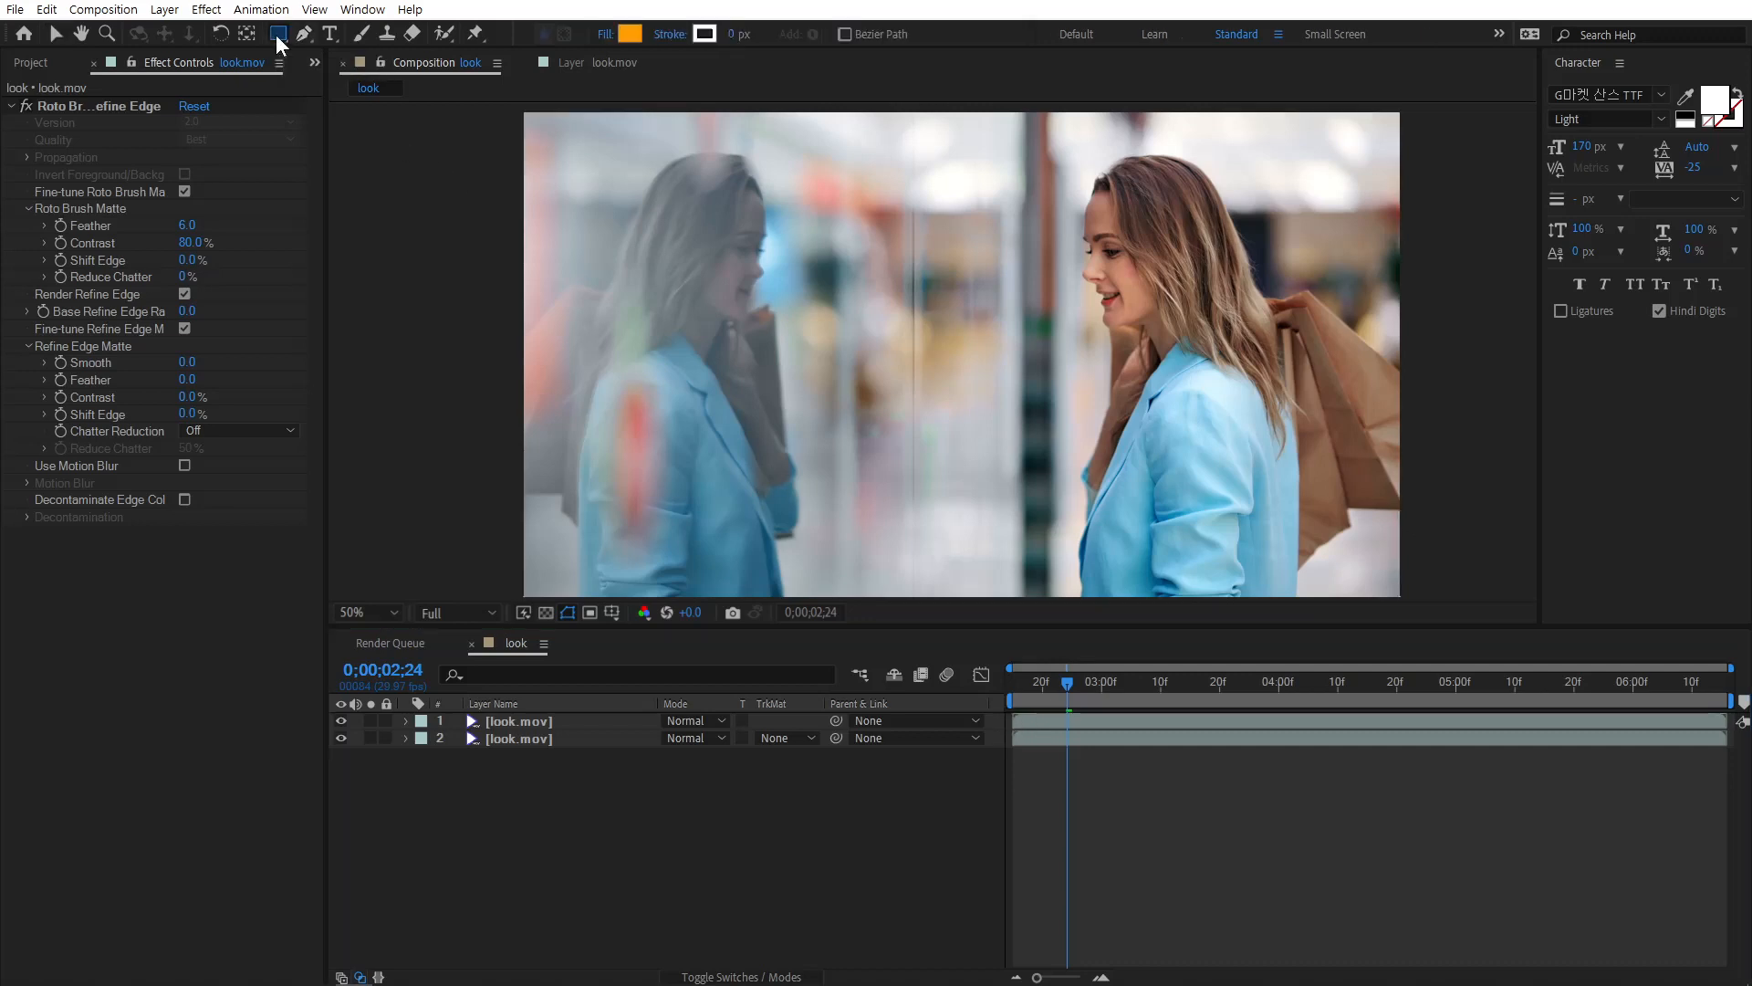
{"action": "double_click", "coordinate": [279, 36]}
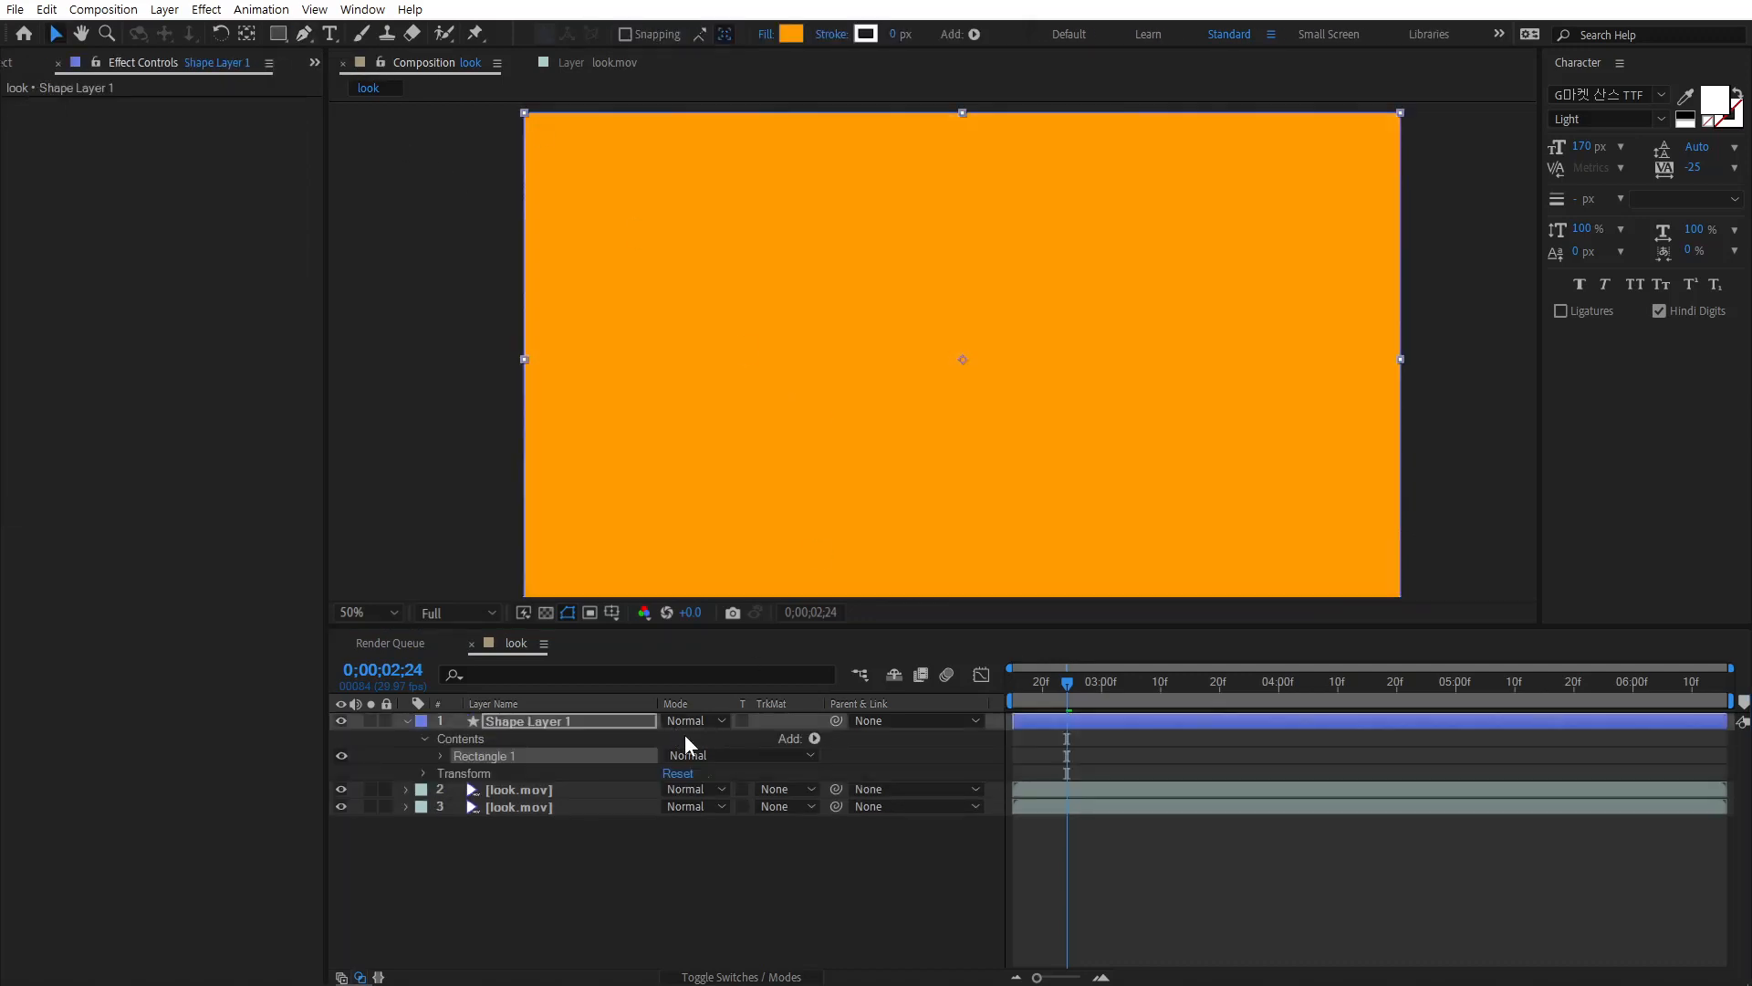
{"action": "left_click", "coordinate": [440, 756]}
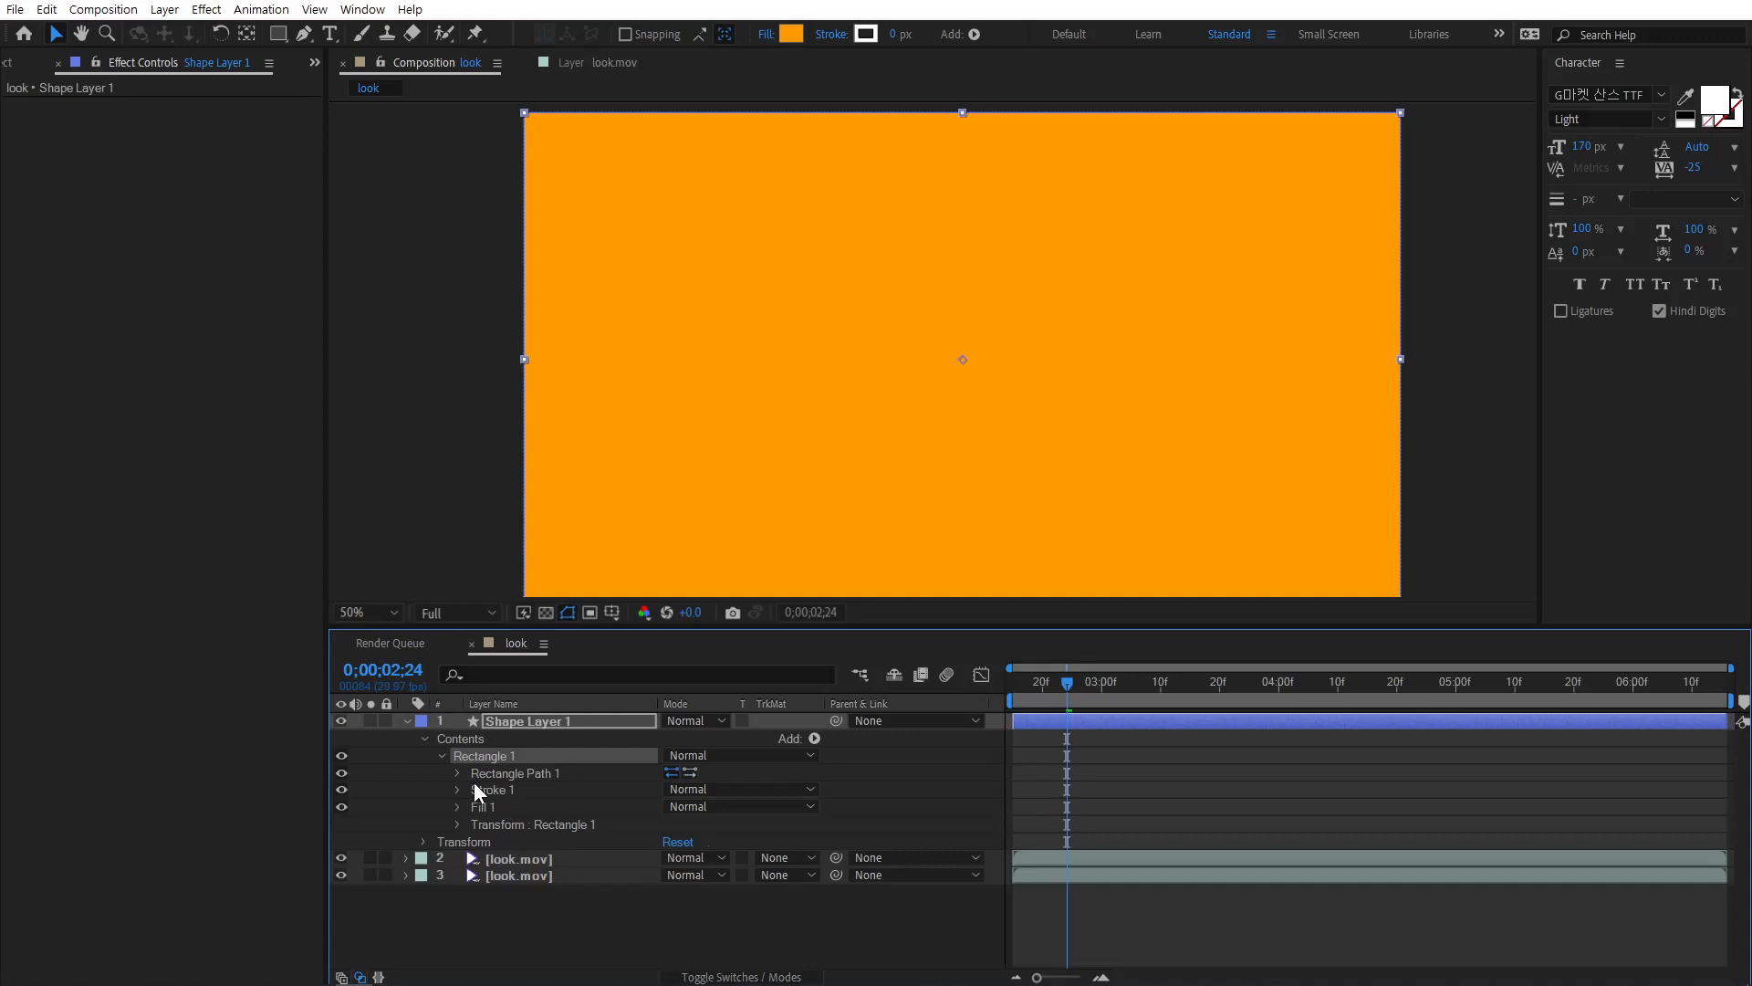
{"action": "left_click", "coordinate": [456, 772]}
{"action": "left_click", "coordinate": [695, 789]}
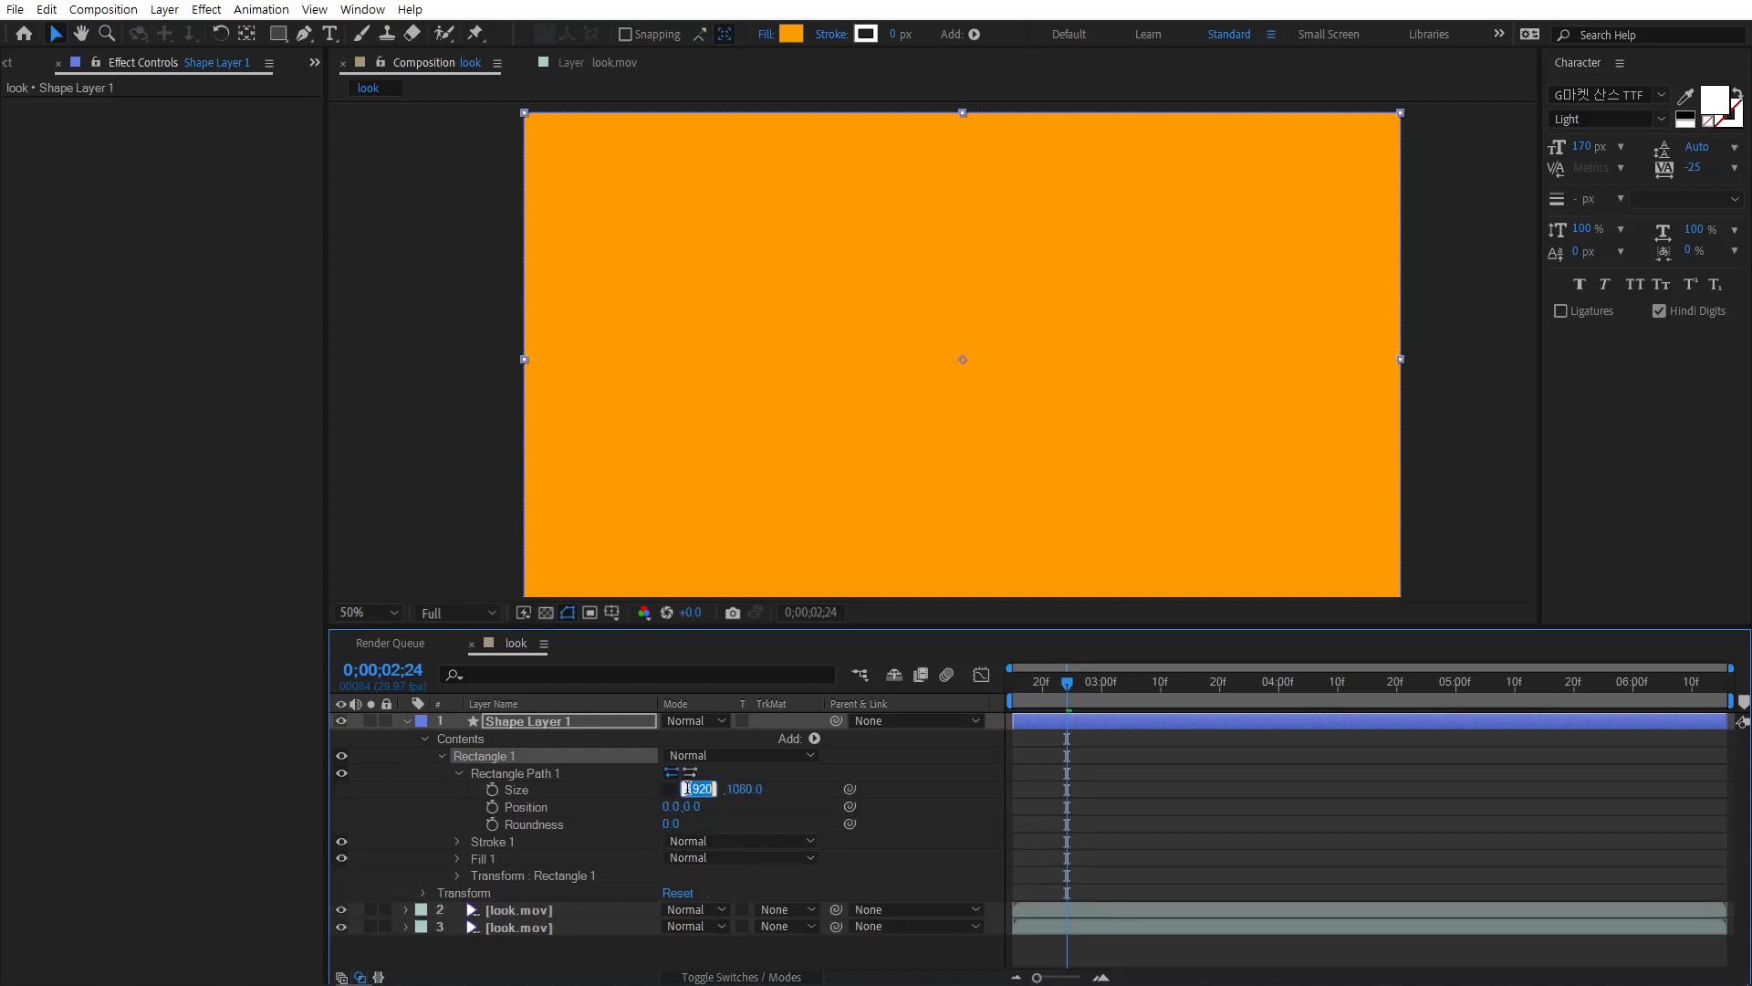
{"action": "type", "text": "900"}
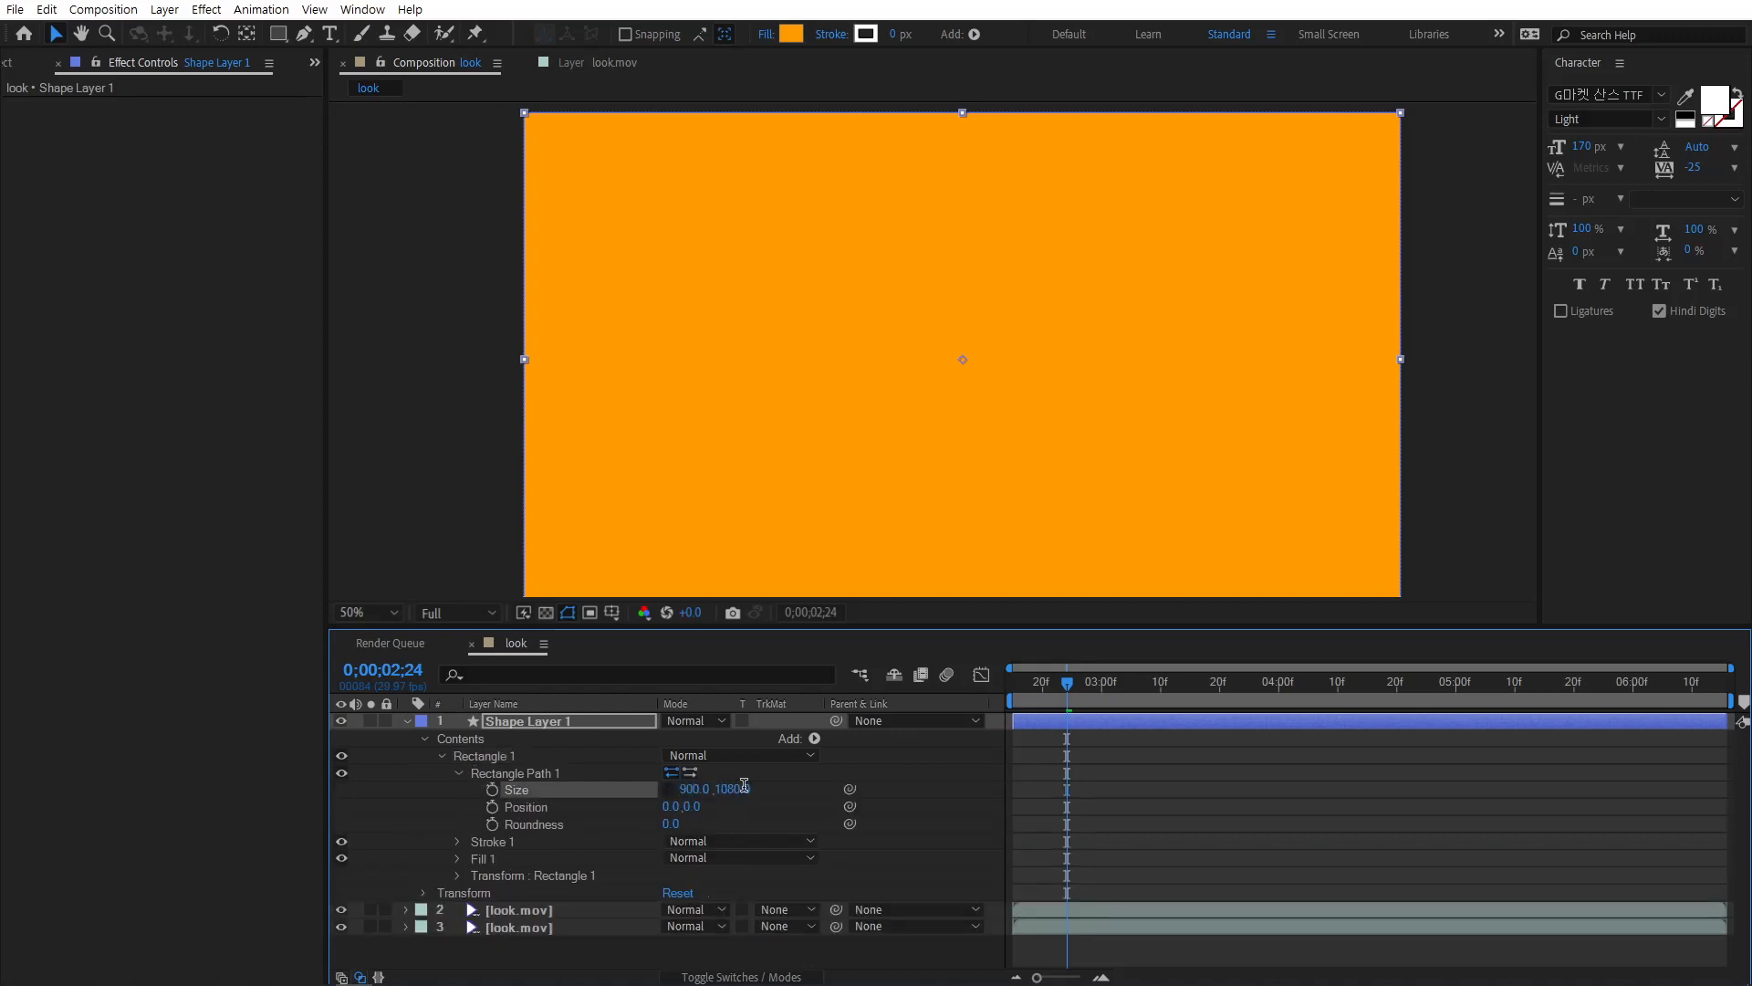
{"action": "key", "text": "Tab"}
{"action": "type", "text": "800"}
{"action": "key", "text": "Return"}
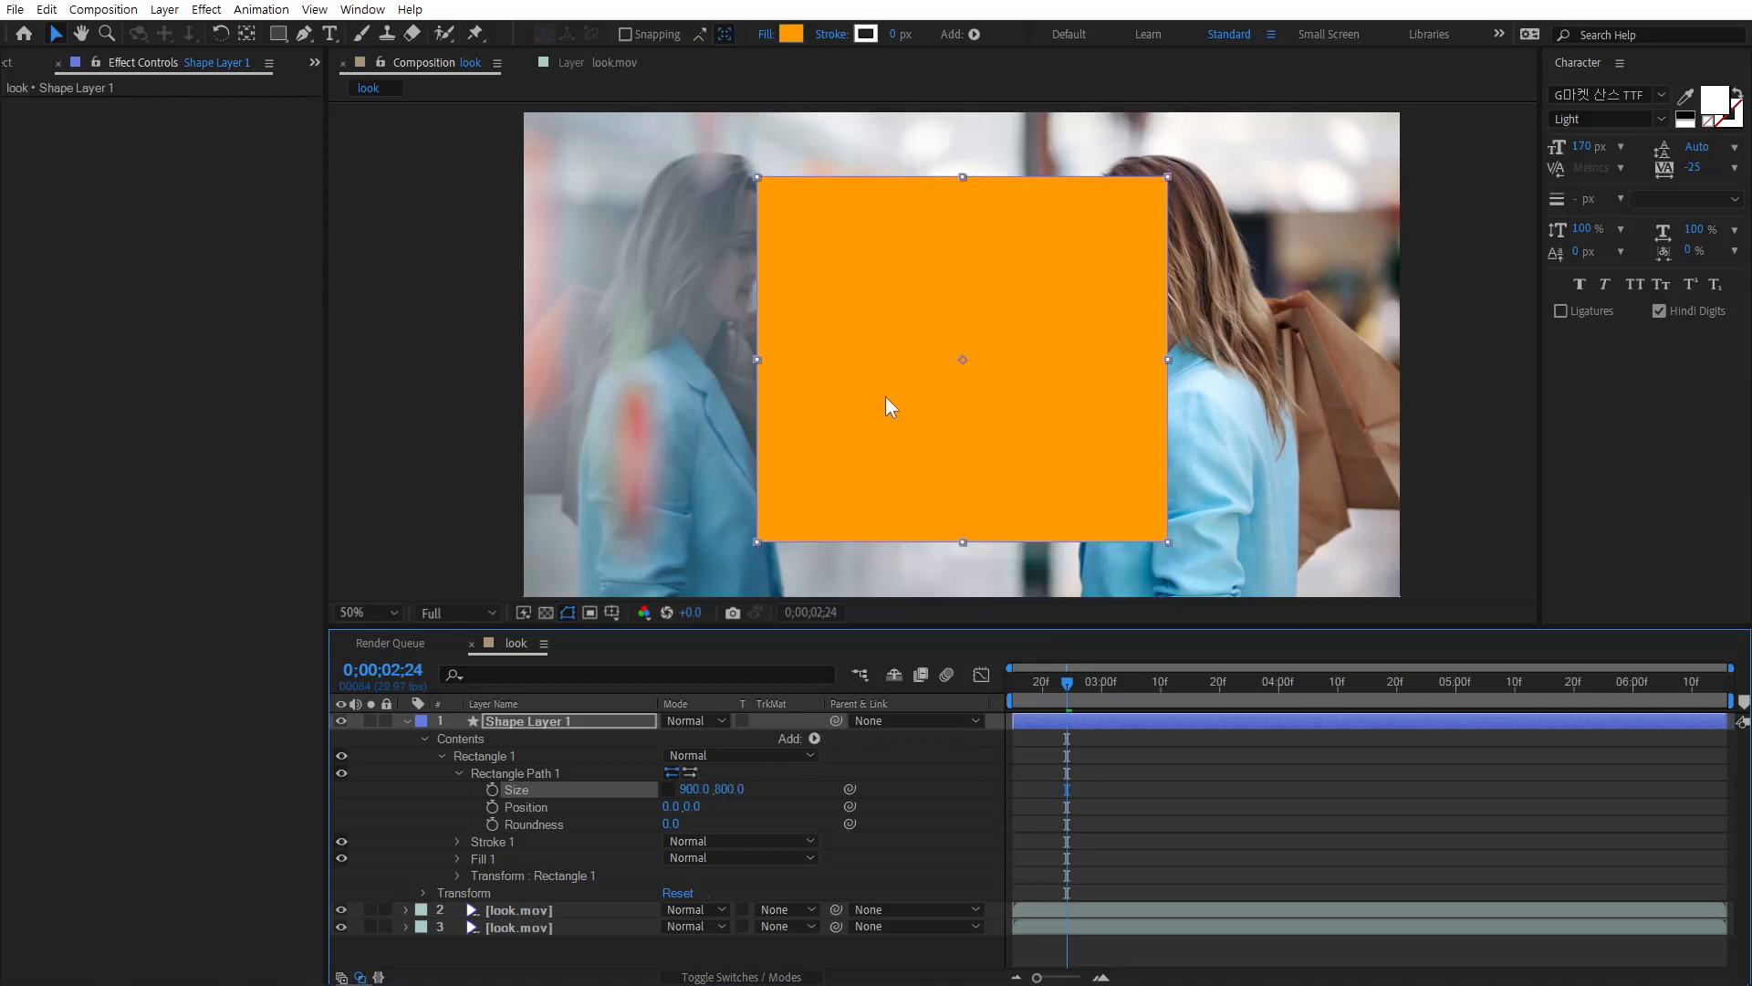
Step: Move the orange rectangle over the woman on the right and rename its shape layer Frame
{"action": "left_click_drag", "start_coordinate": [953, 334], "coordinate": [1244, 391]}
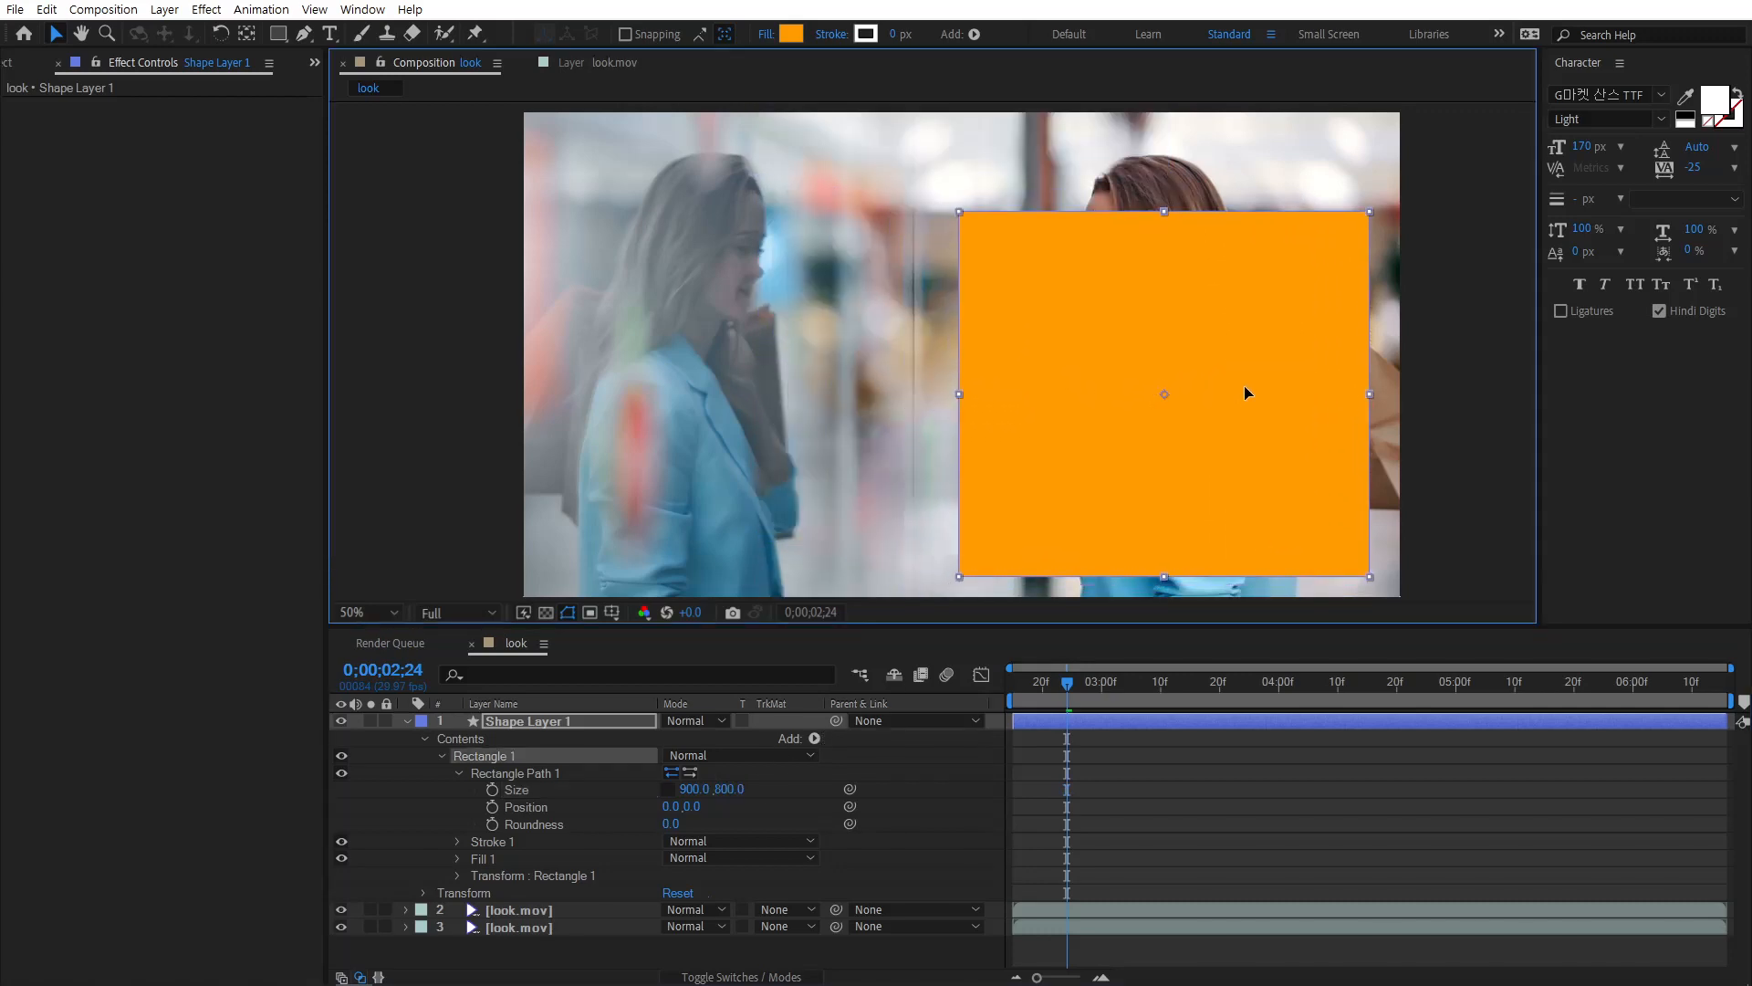
{"action": "left_click", "coordinate": [407, 721]}
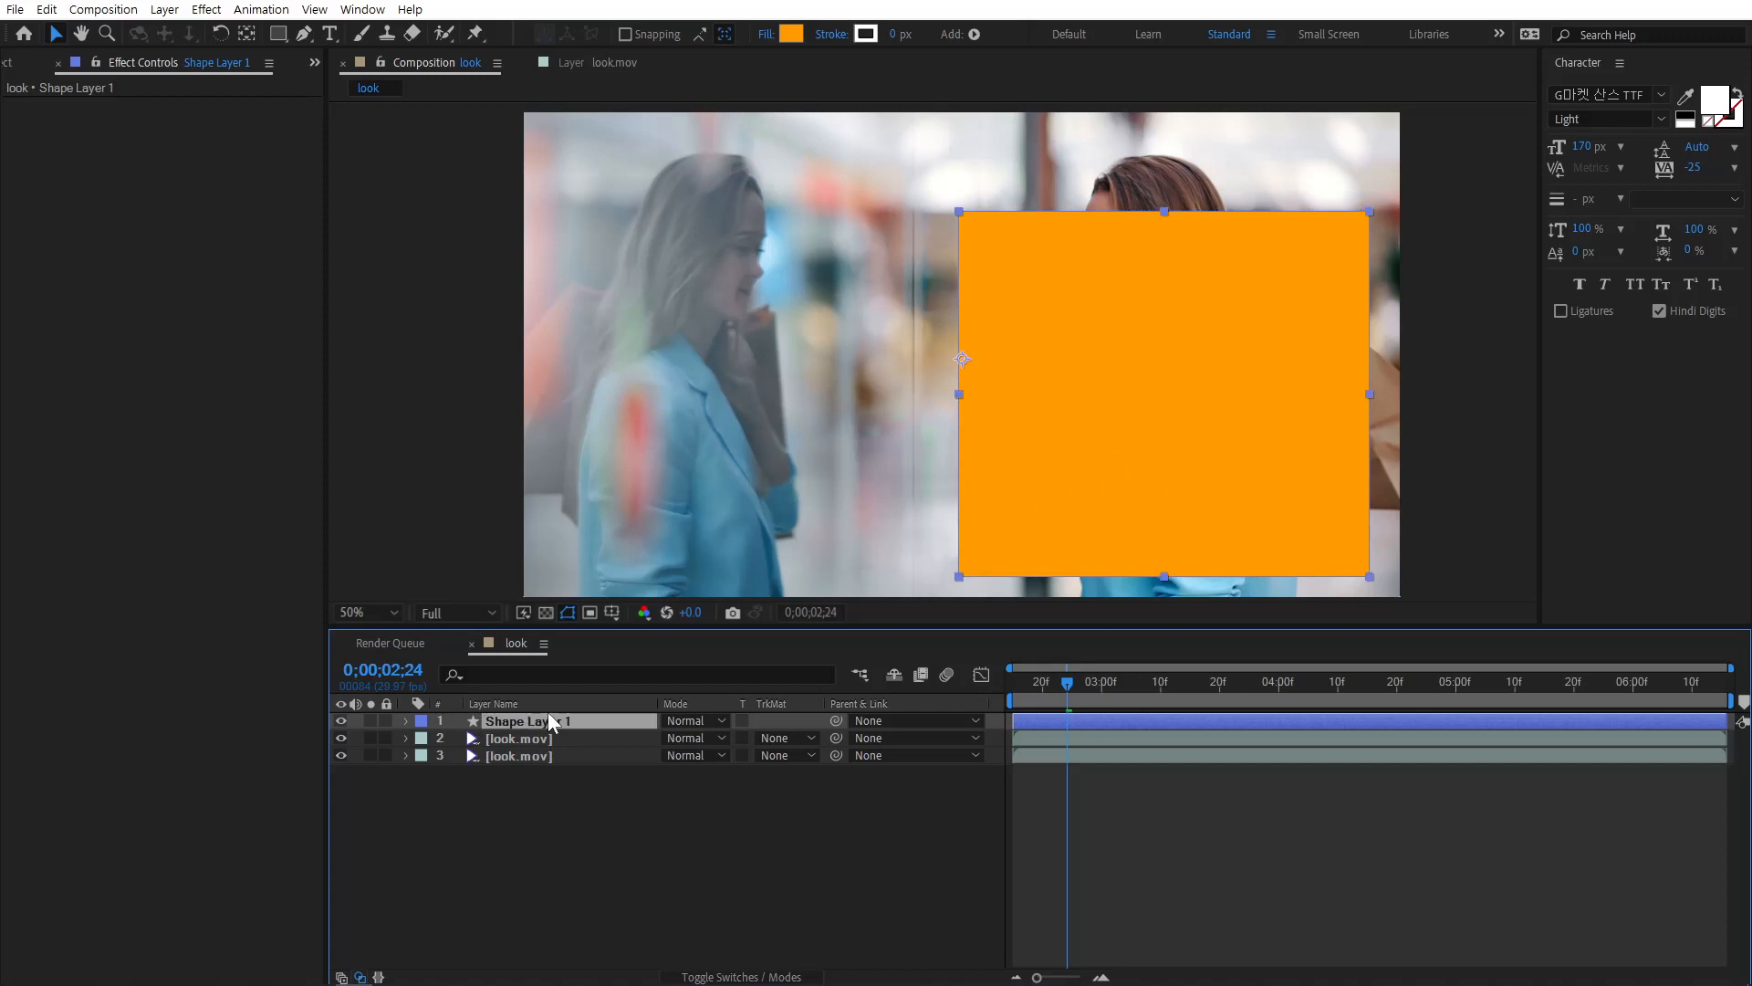
{"action": "key", "text": "Return"}
{"action": "type", "text": "Frame"}
{"action": "key", "text": "Return"}
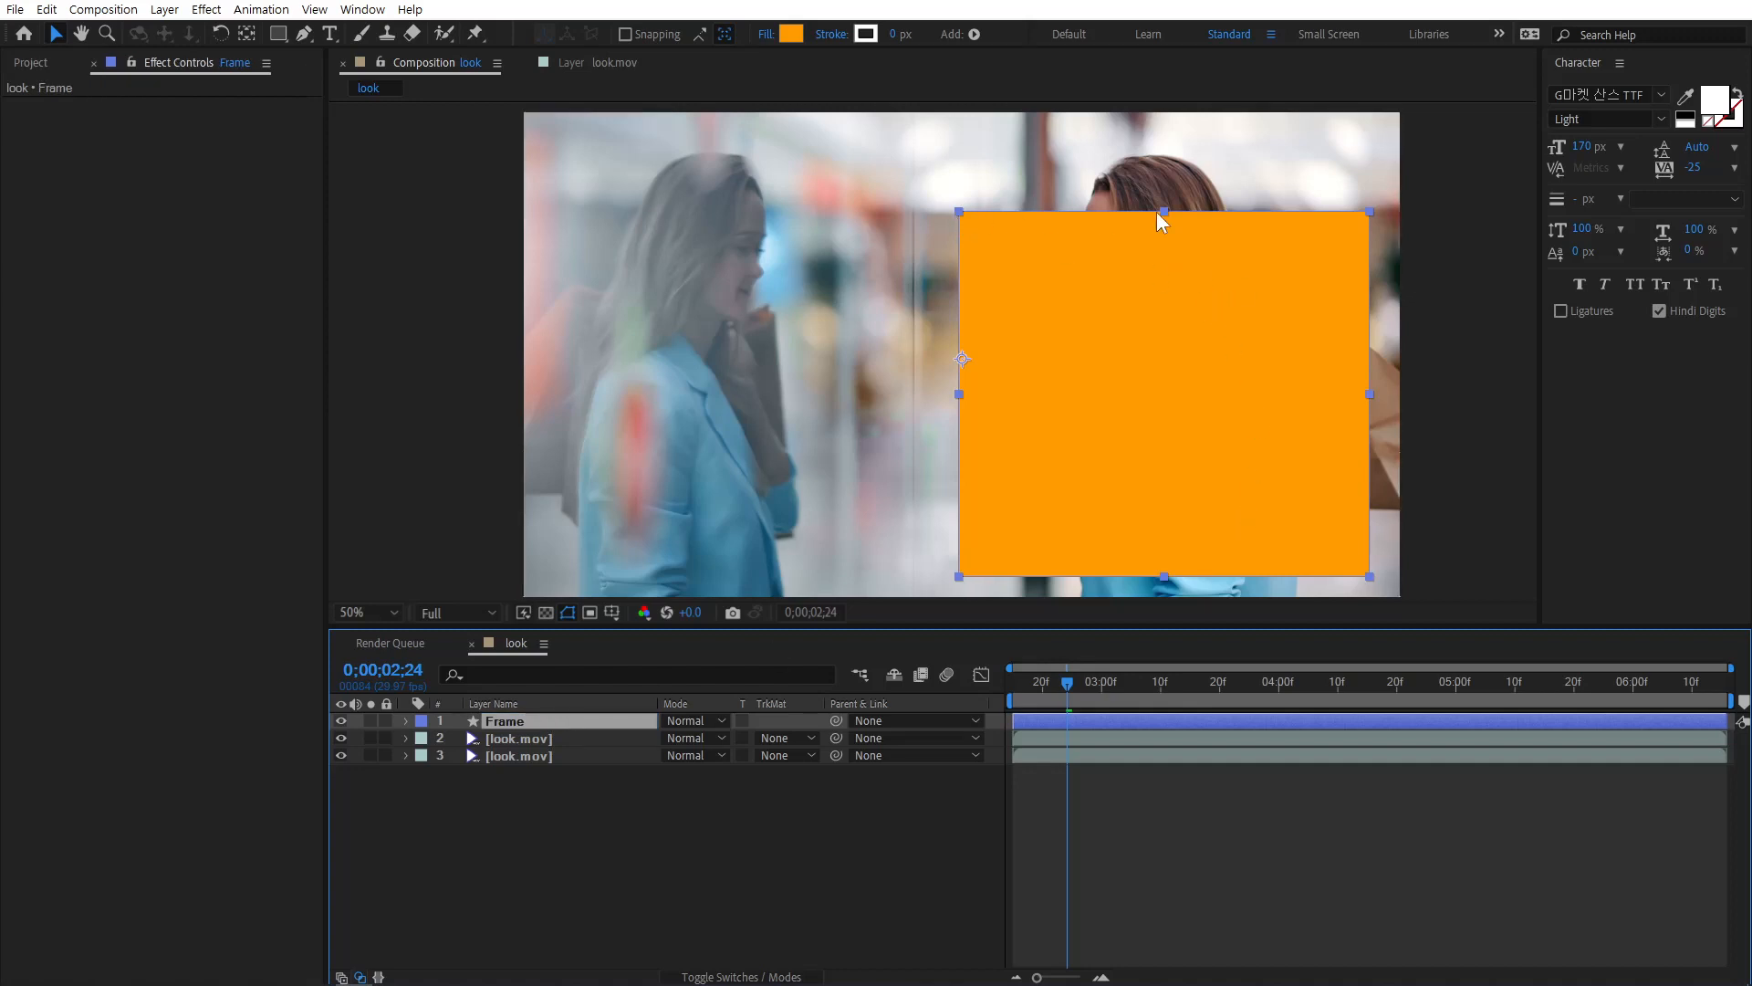
Step: Set the Frame layer's white stroke width to 40 px
{"action": "left_click", "coordinate": [894, 34]}
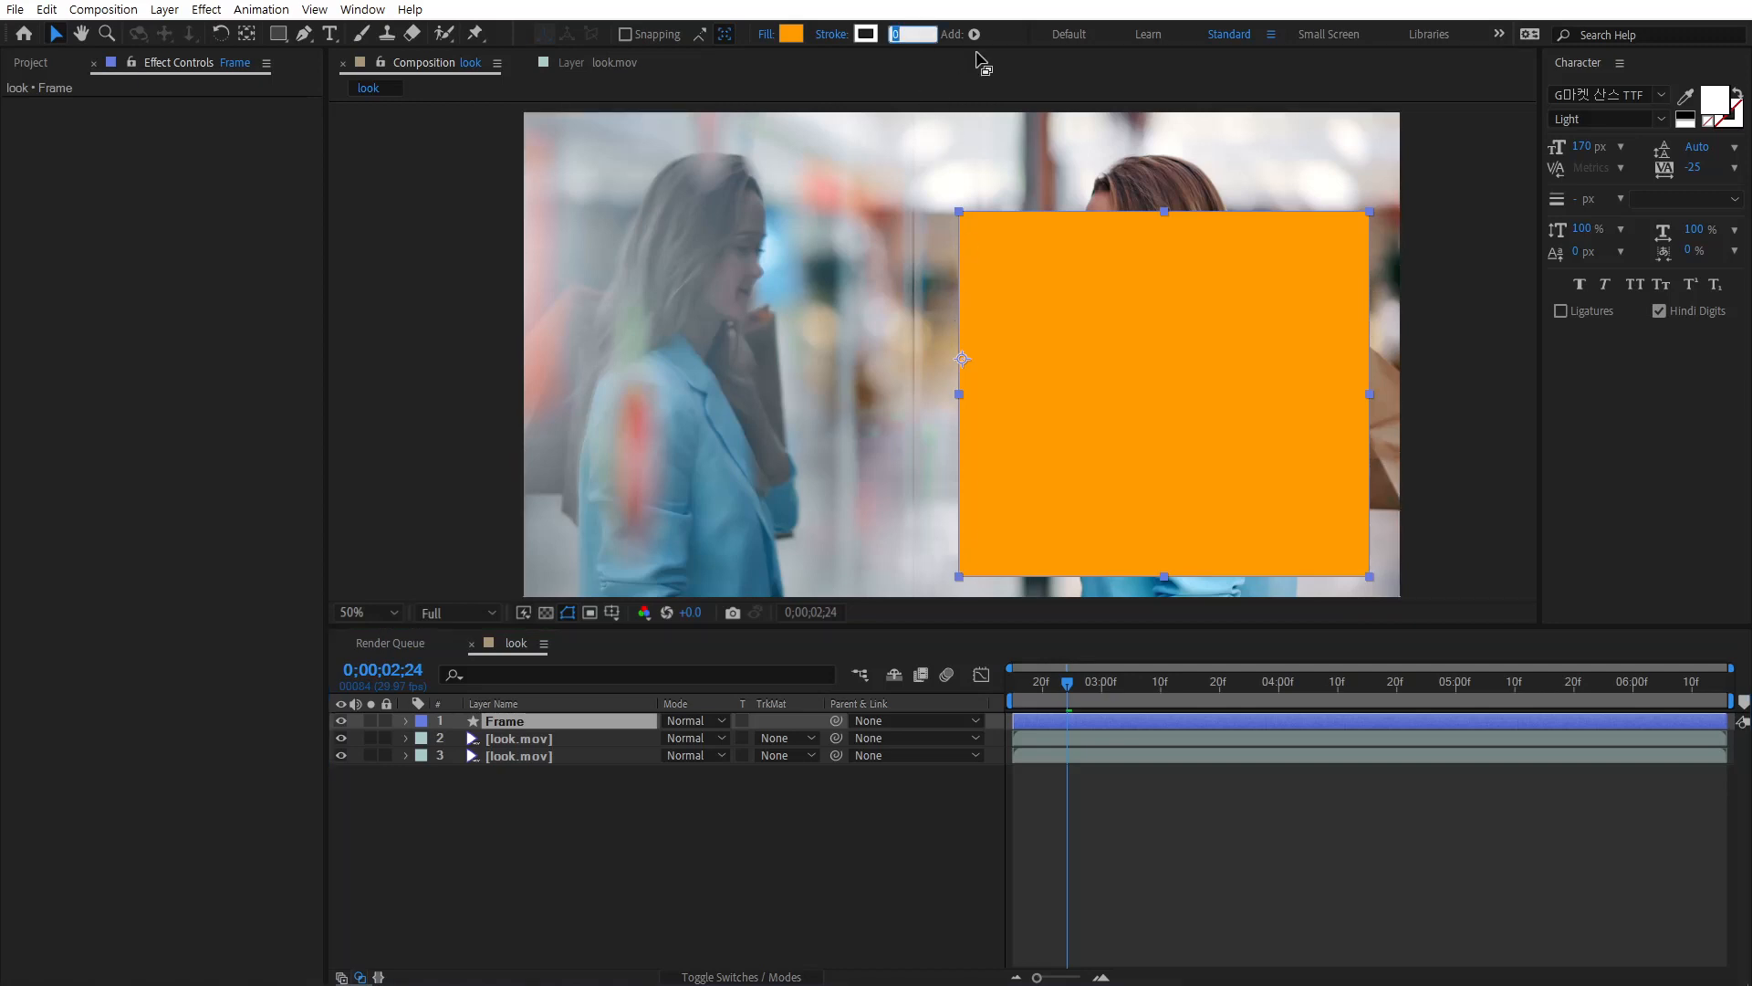
{"action": "type", "text": "40"}
{"action": "key", "text": "Return"}
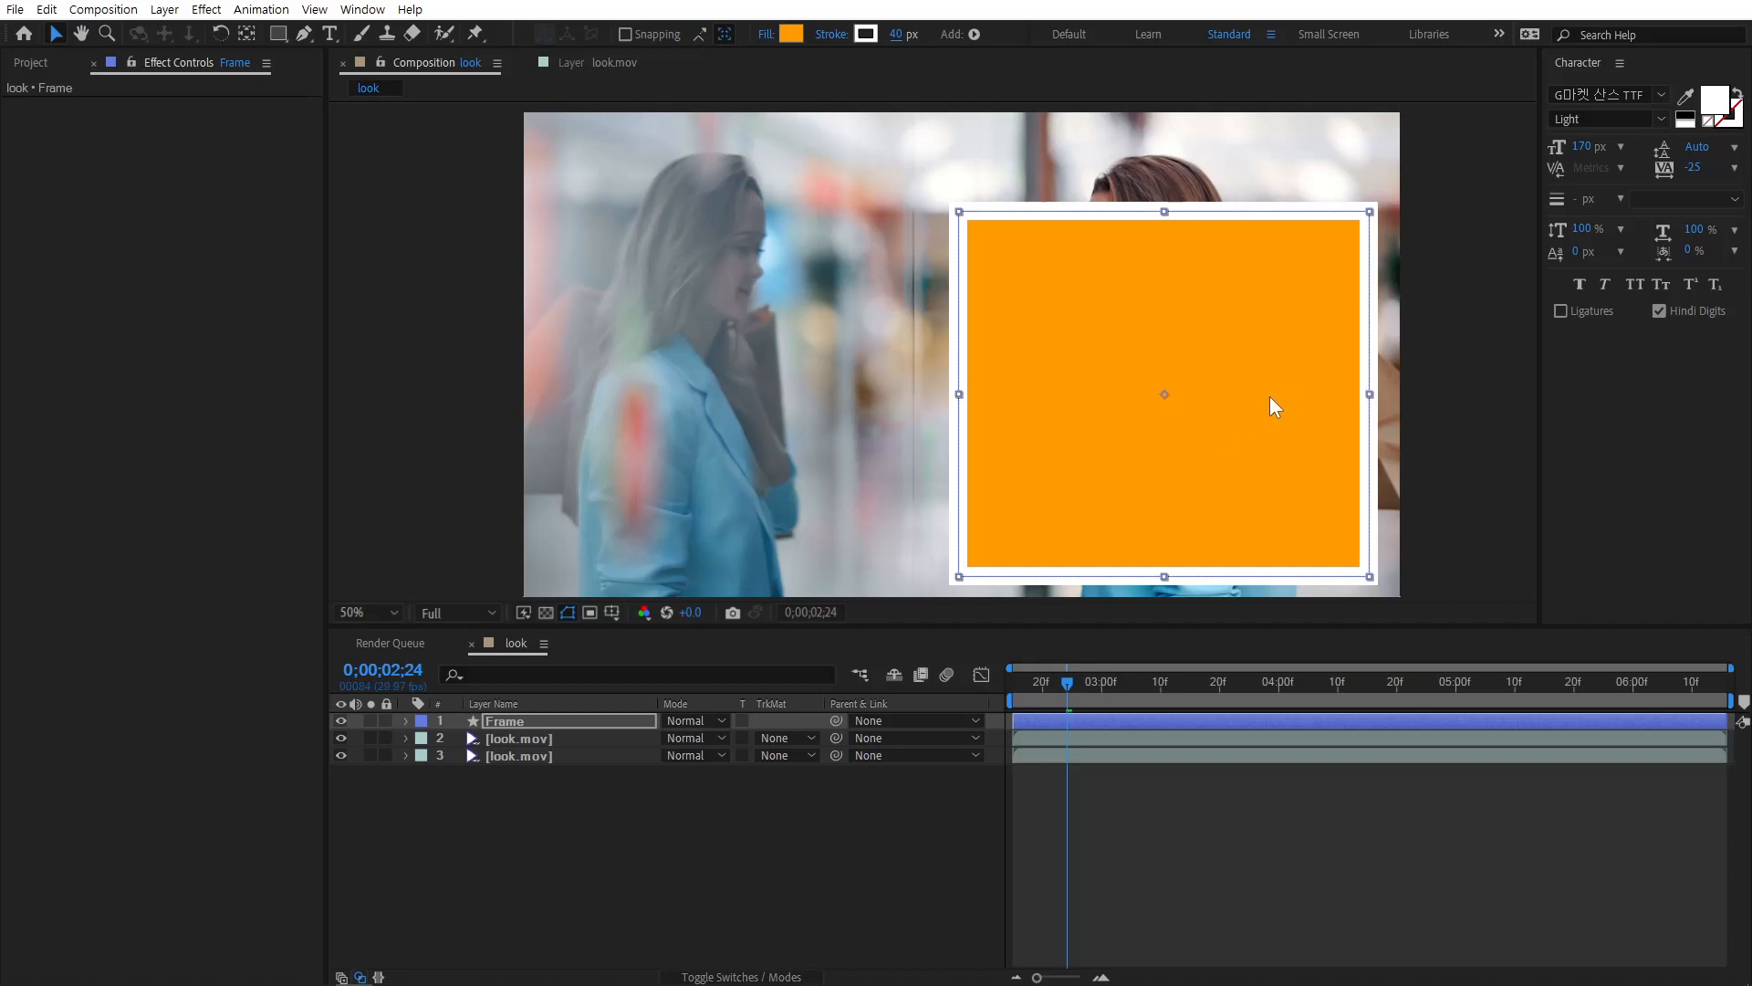
Step: Place the stroked rectangle against the lower-right corner of the composition and fine-tune its vertical position
{"action": "left_click_drag", "start_coordinate": [1271, 379], "coordinate": [1291, 392]}
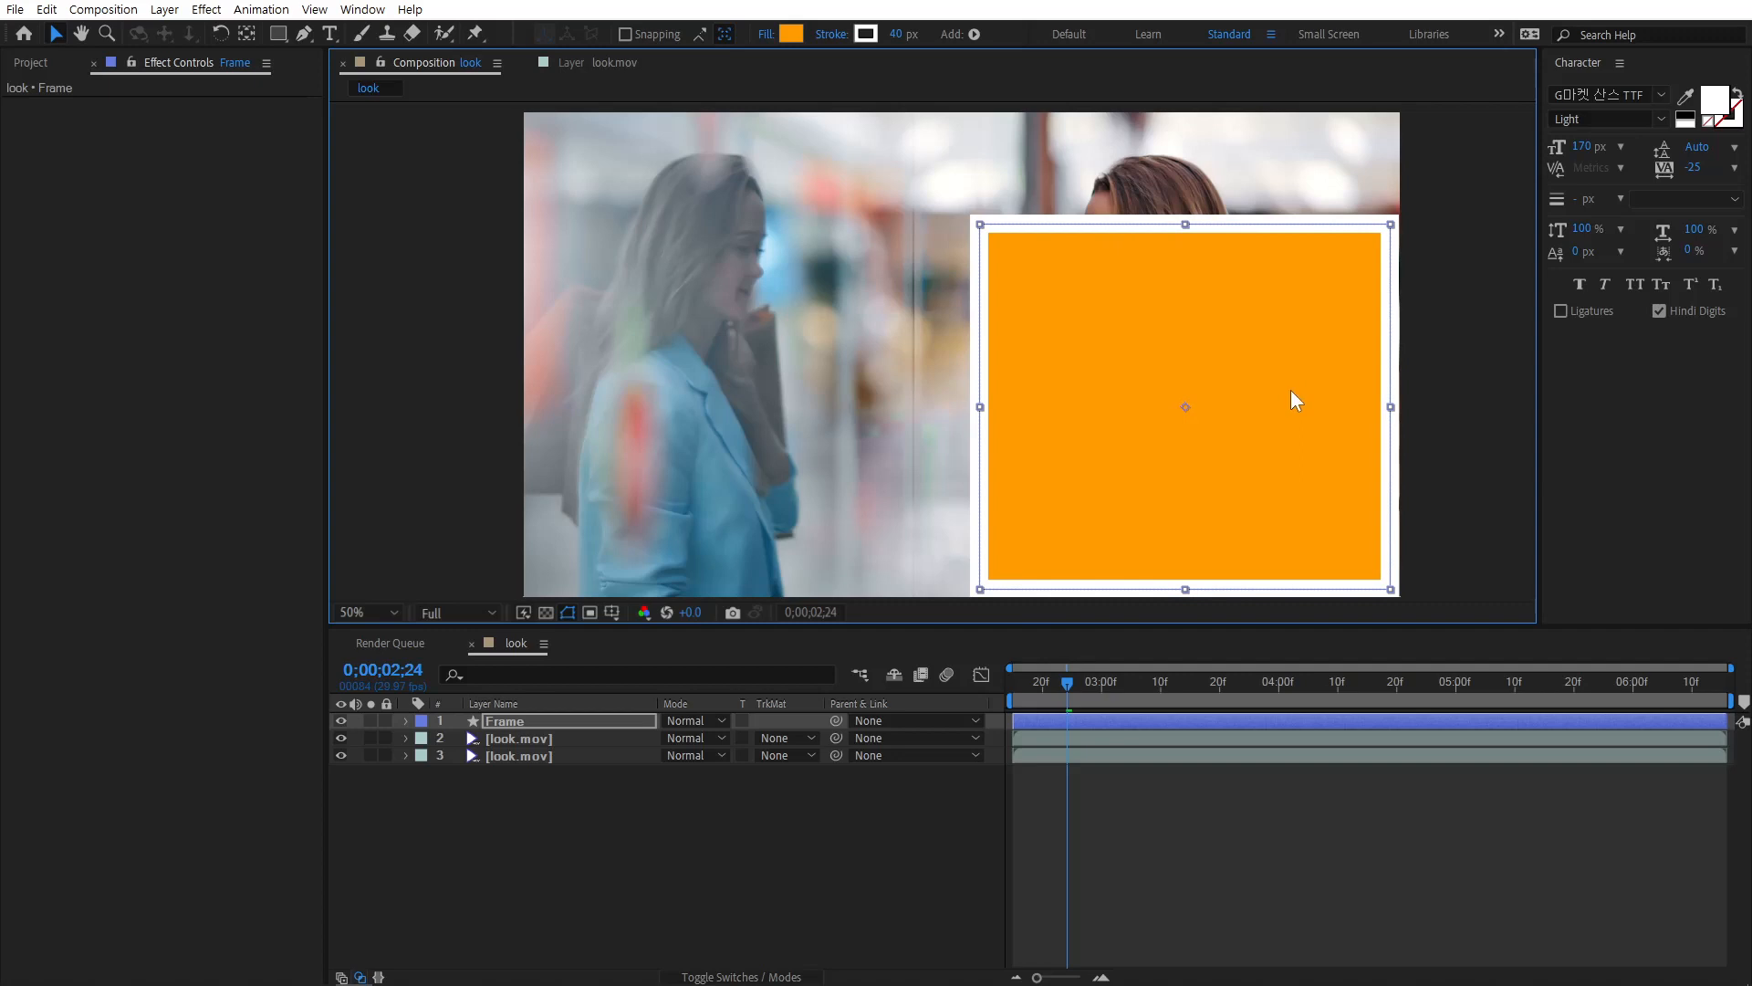
{"action": "key", "text": "Up"}
{"action": "key", "text": "Up"}
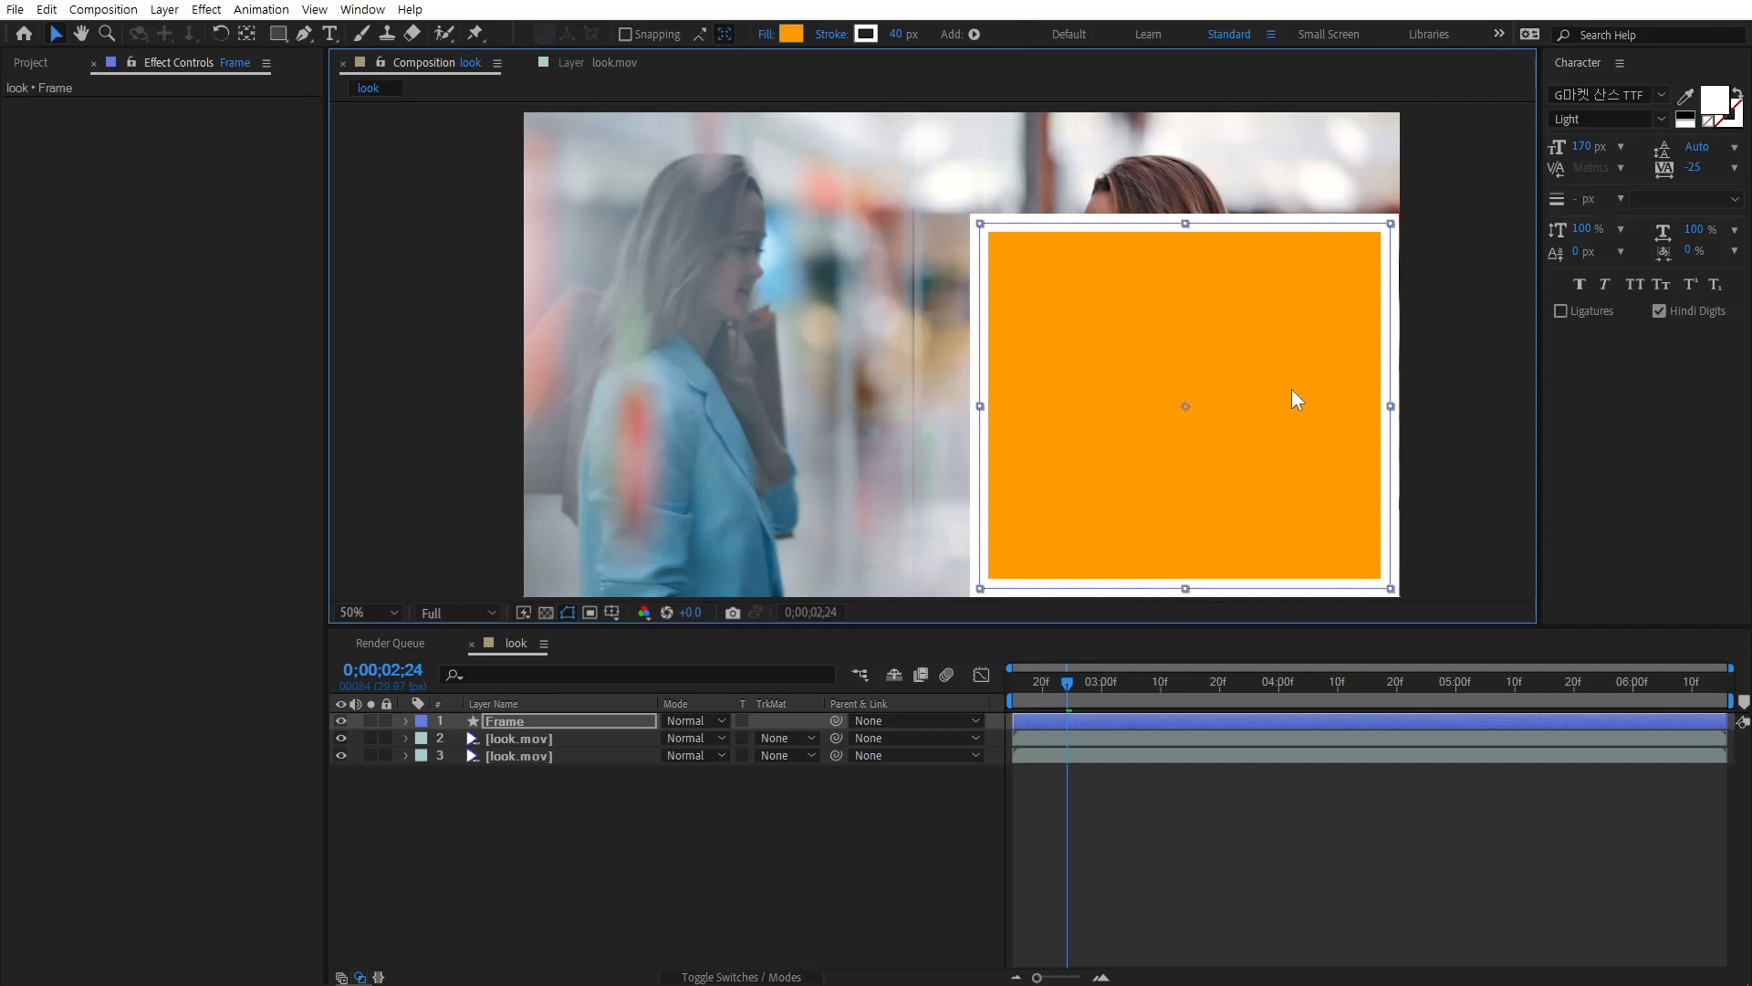
{"action": "key", "text": "Down"}
Step: Reorder the Frame layer between the two look.mov layers so the cutout woman stands in front of it
{"action": "left_click", "coordinate": [559, 720]}
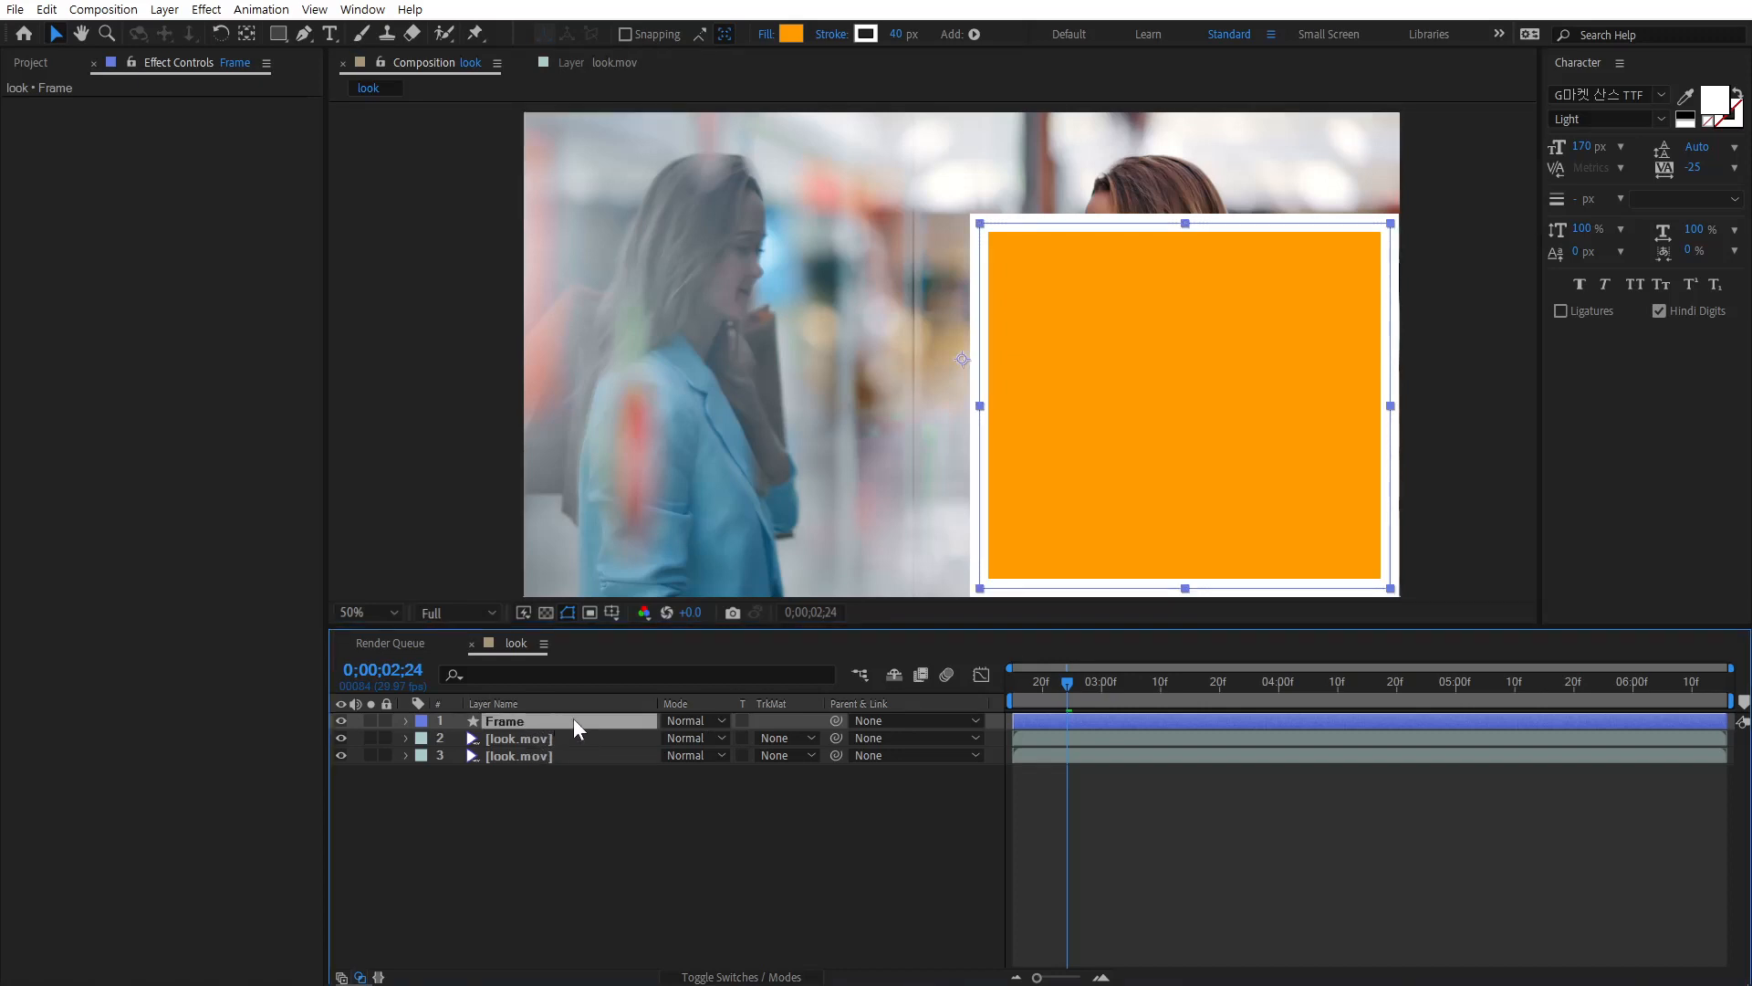
{"action": "left_click_drag", "start_coordinate": [573, 721], "coordinate": [573, 741]}
{"action": "left_click", "coordinate": [604, 855]}
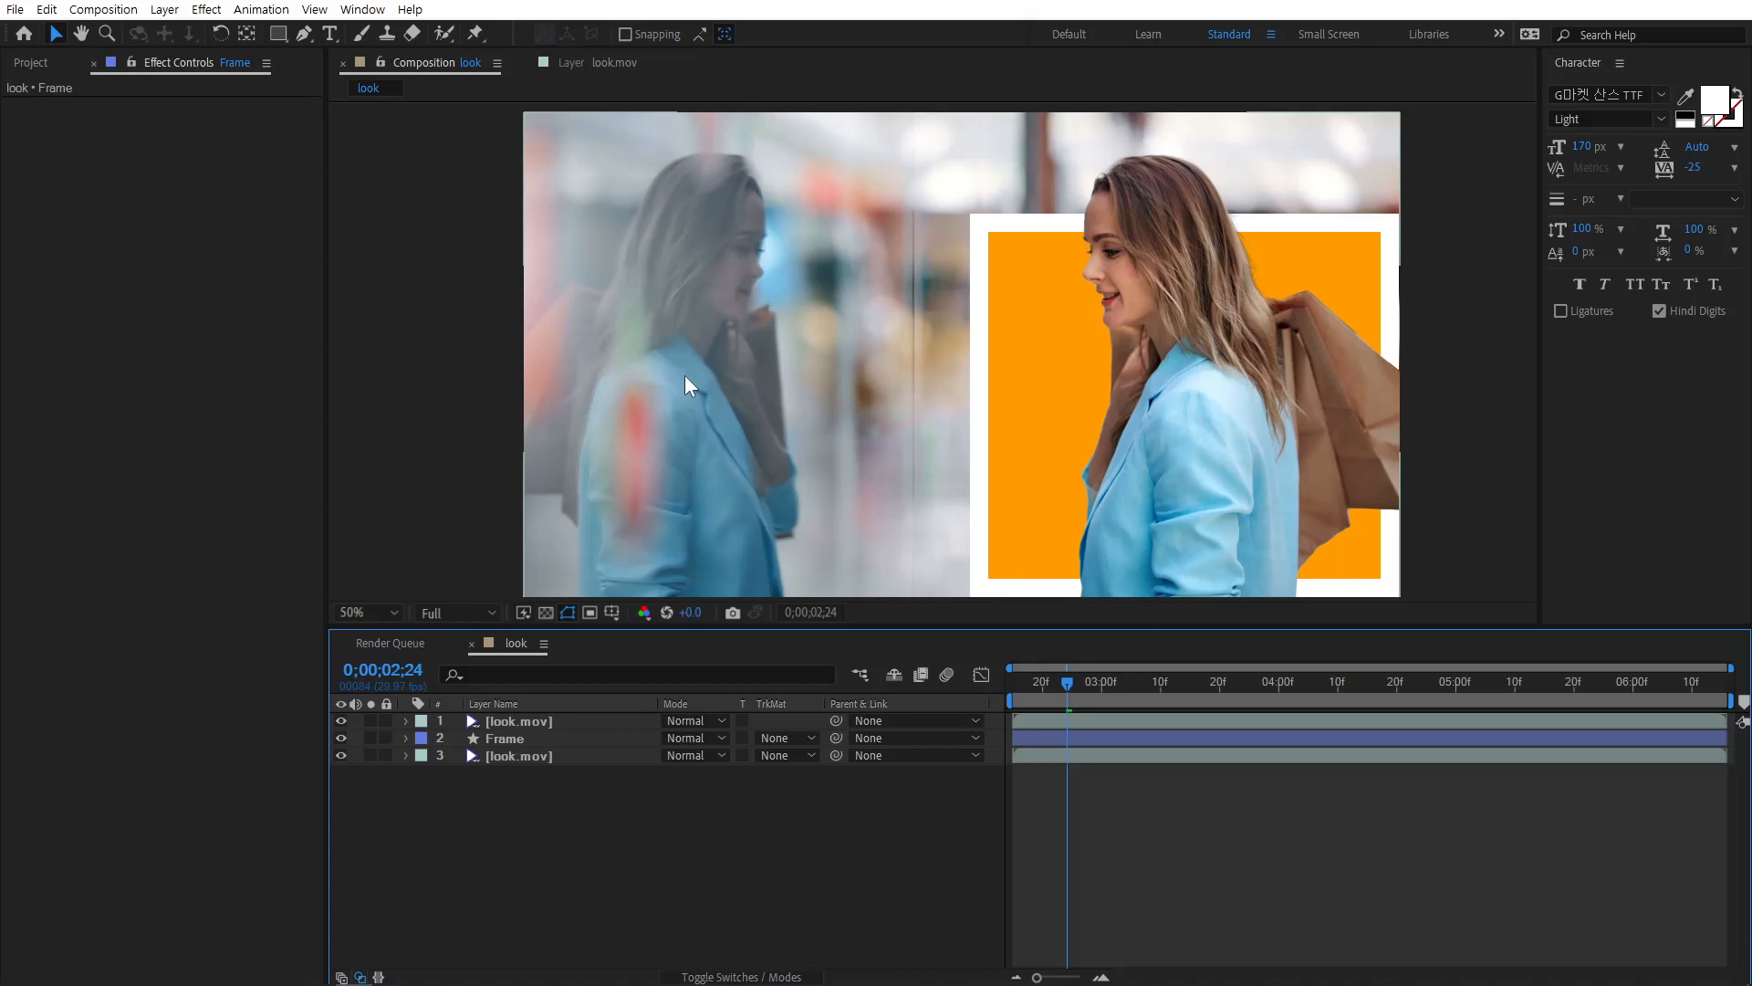
Step: Create a composition-sized rectangle on a new shape layer with white fill FFFFFF and a 0 px stroke
{"action": "left_click", "coordinate": [280, 34]}
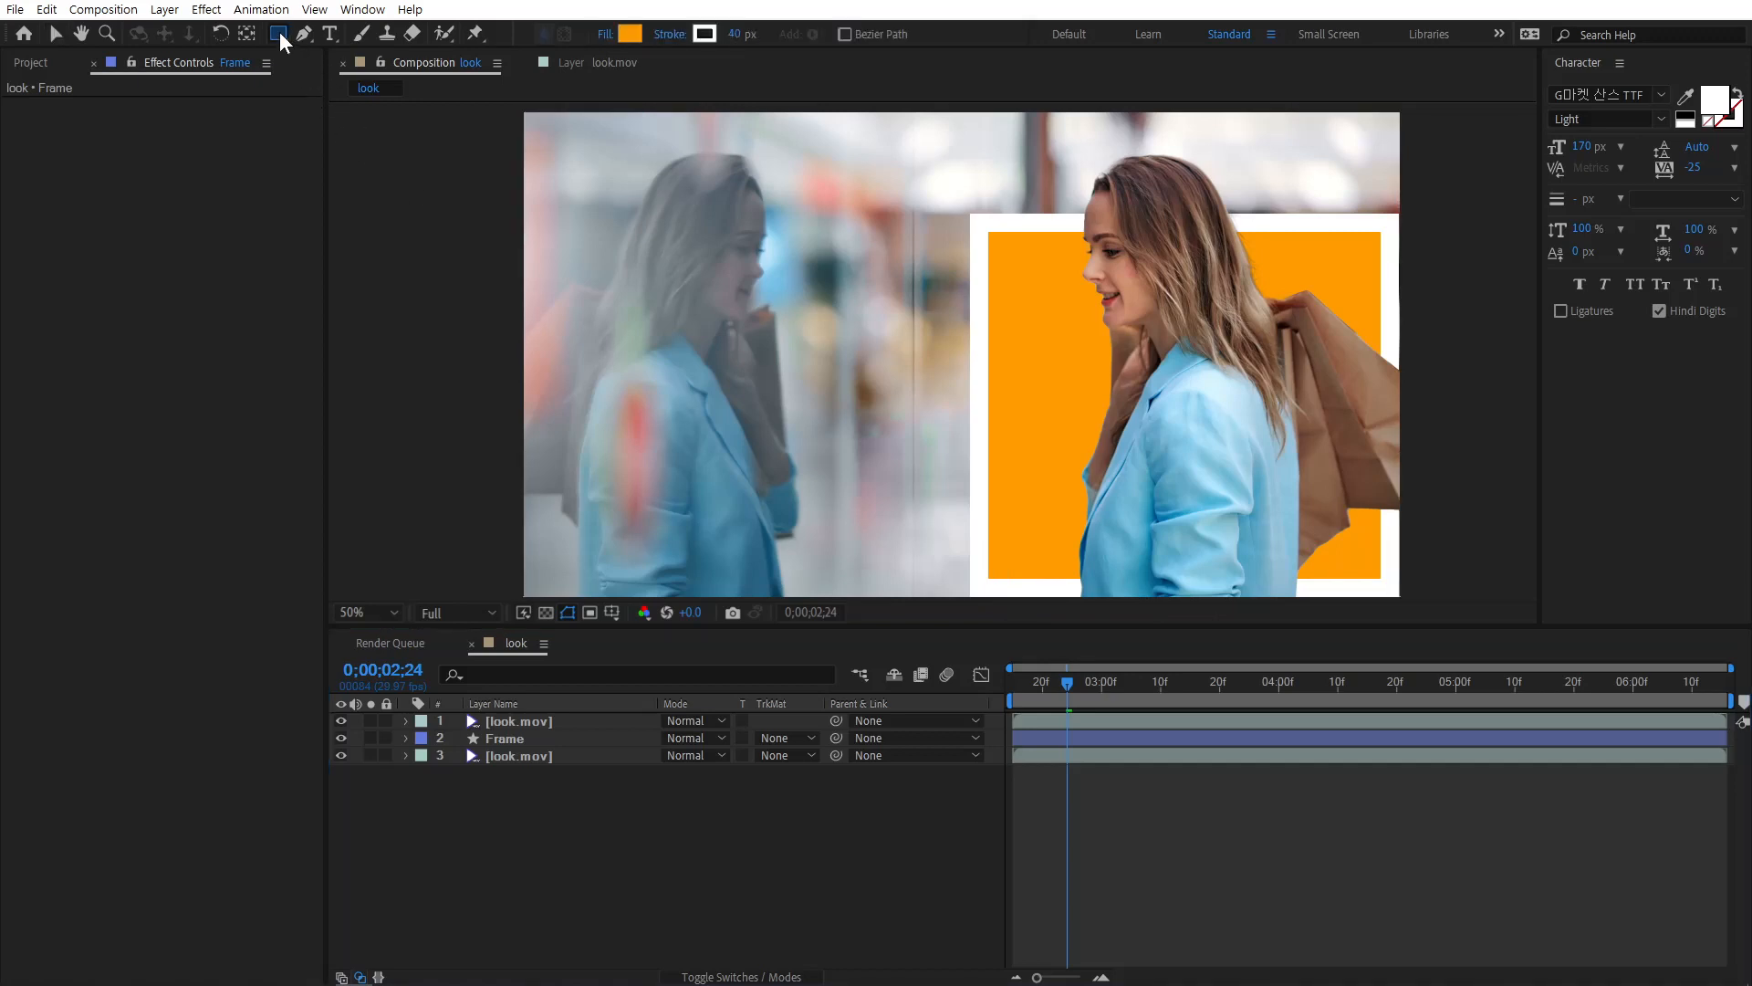
{"action": "double_click", "coordinate": [279, 34]}
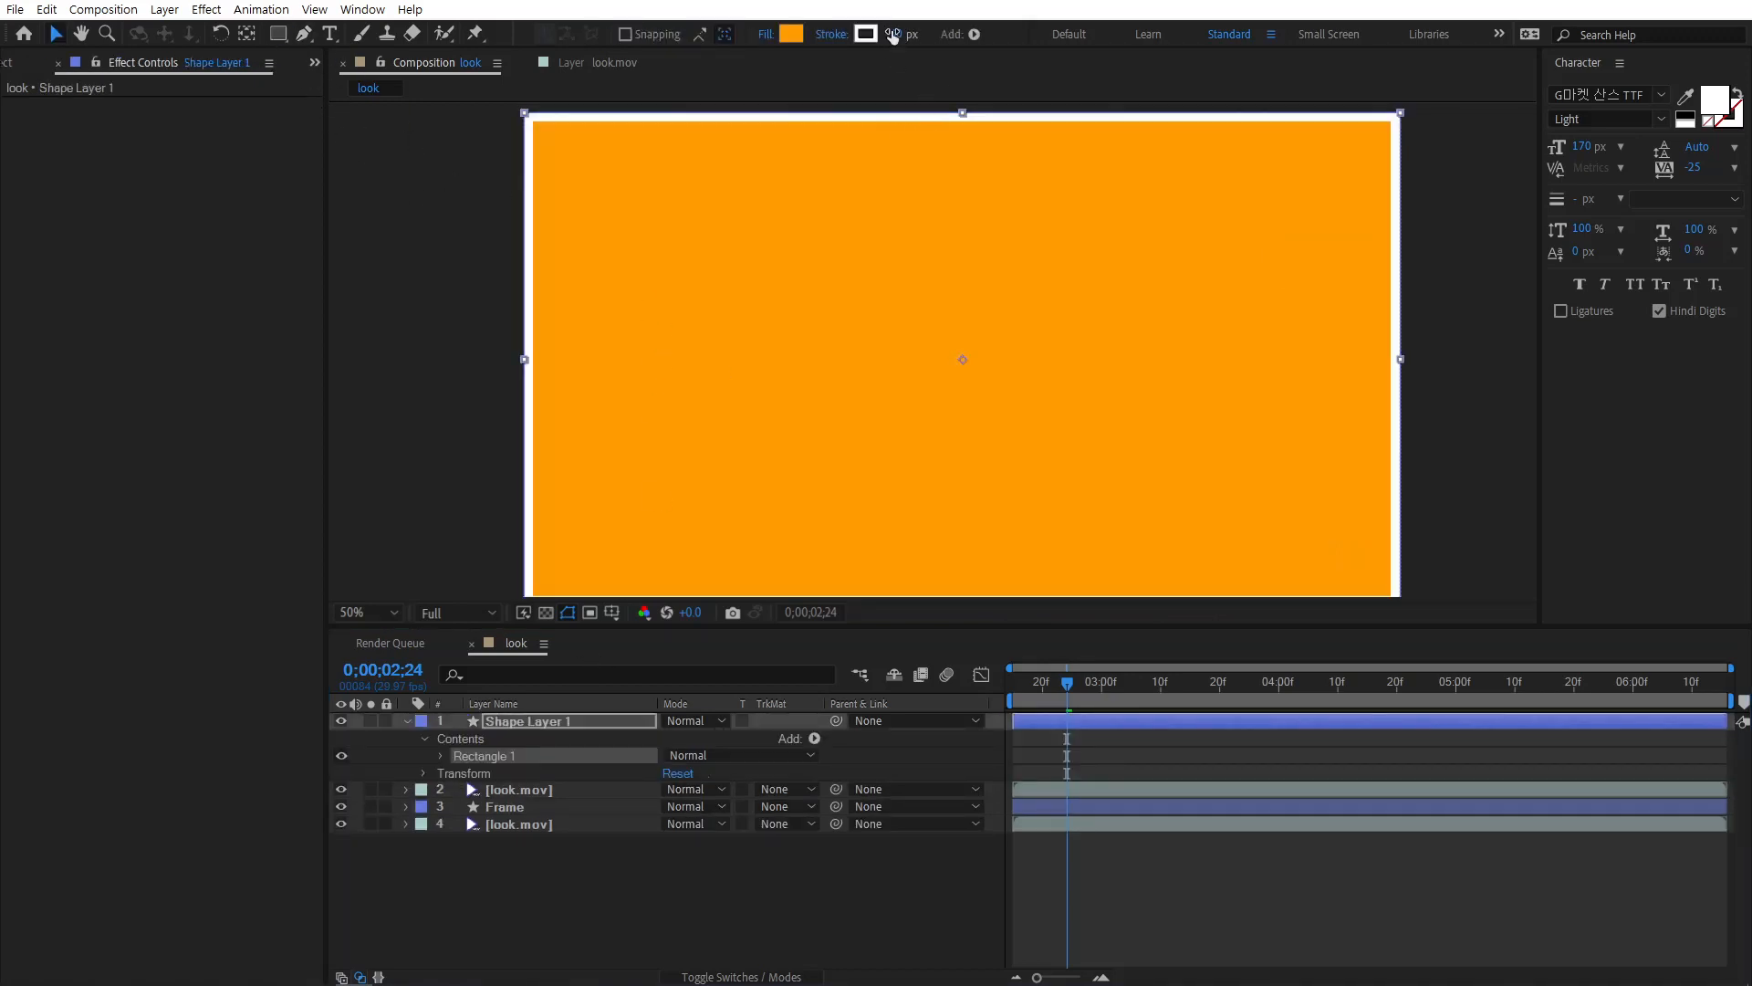
{"action": "left_click", "coordinate": [792, 34]}
{"action": "left_click_drag", "start_coordinate": [301, 511], "coordinate": [208, 454]}
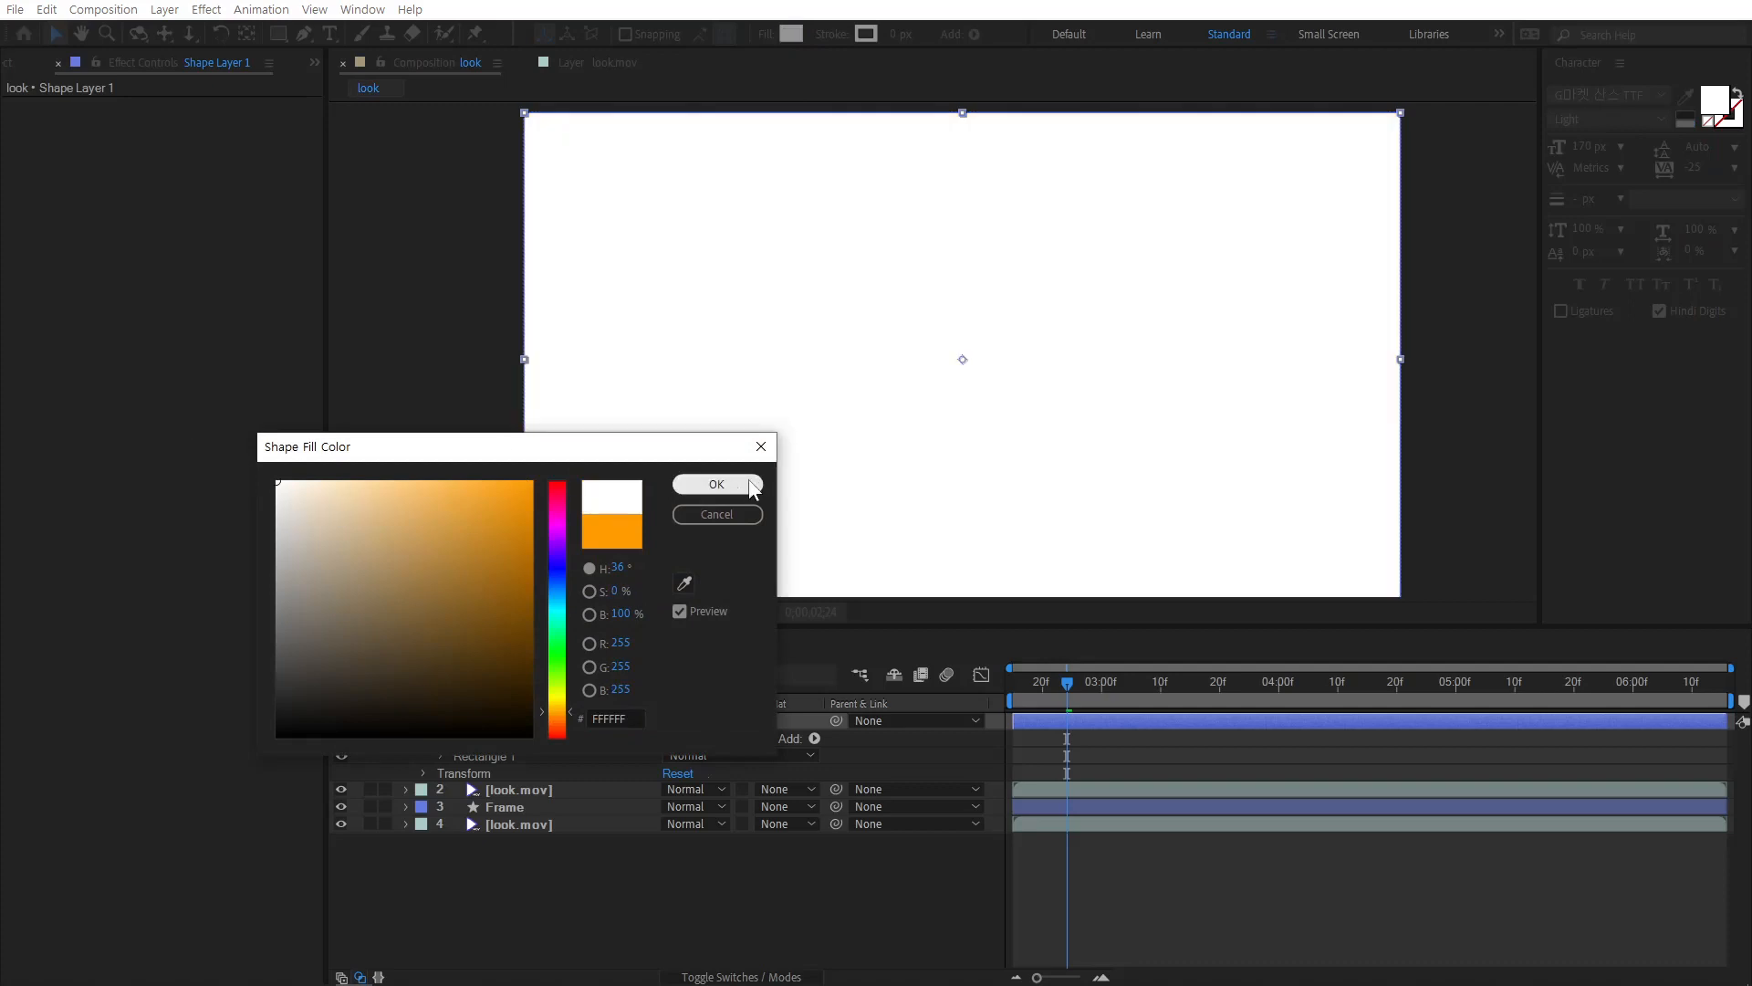
{"action": "left_click", "coordinate": [717, 485]}
Step: Set the white rectangle's path size to 900 by 200
{"action": "left_click", "coordinate": [442, 755]}
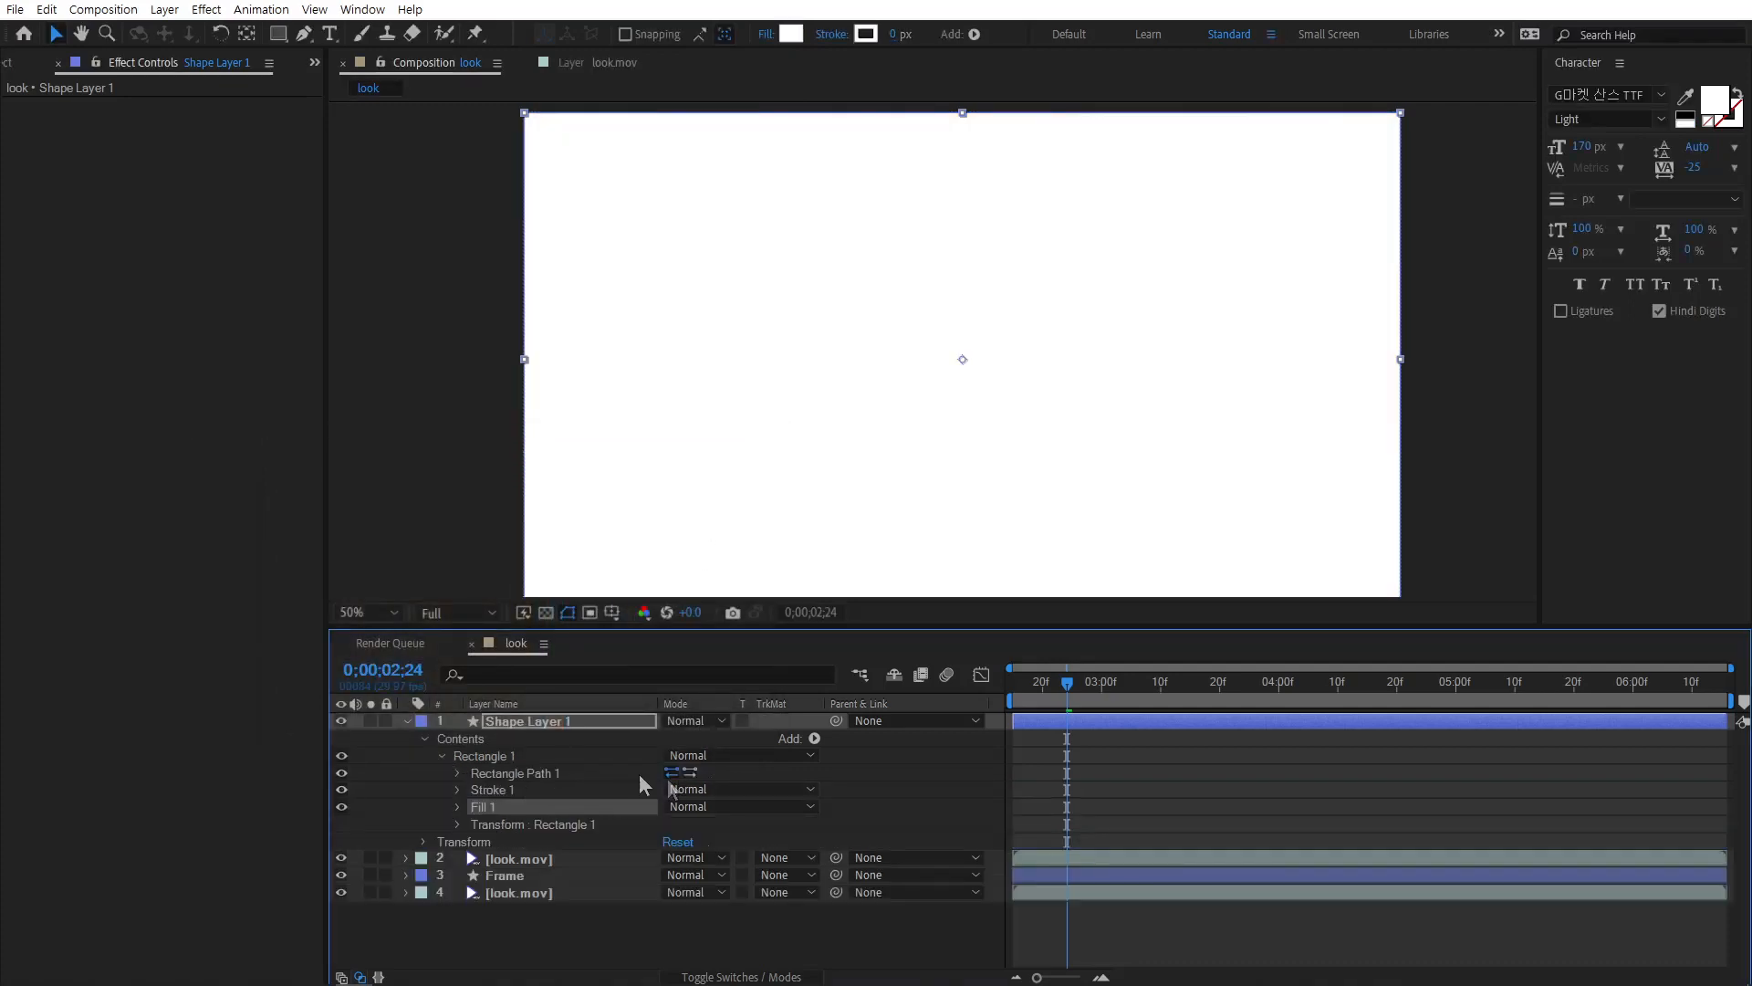
{"action": "left_click", "coordinate": [457, 773]}
{"action": "left_click", "coordinate": [698, 789]}
{"action": "type", "text": "900"}
{"action": "key", "text": "Return"}
{"action": "left_click", "coordinate": [731, 789]}
{"action": "type", "text": "200"}
{"action": "key", "text": "Return"}
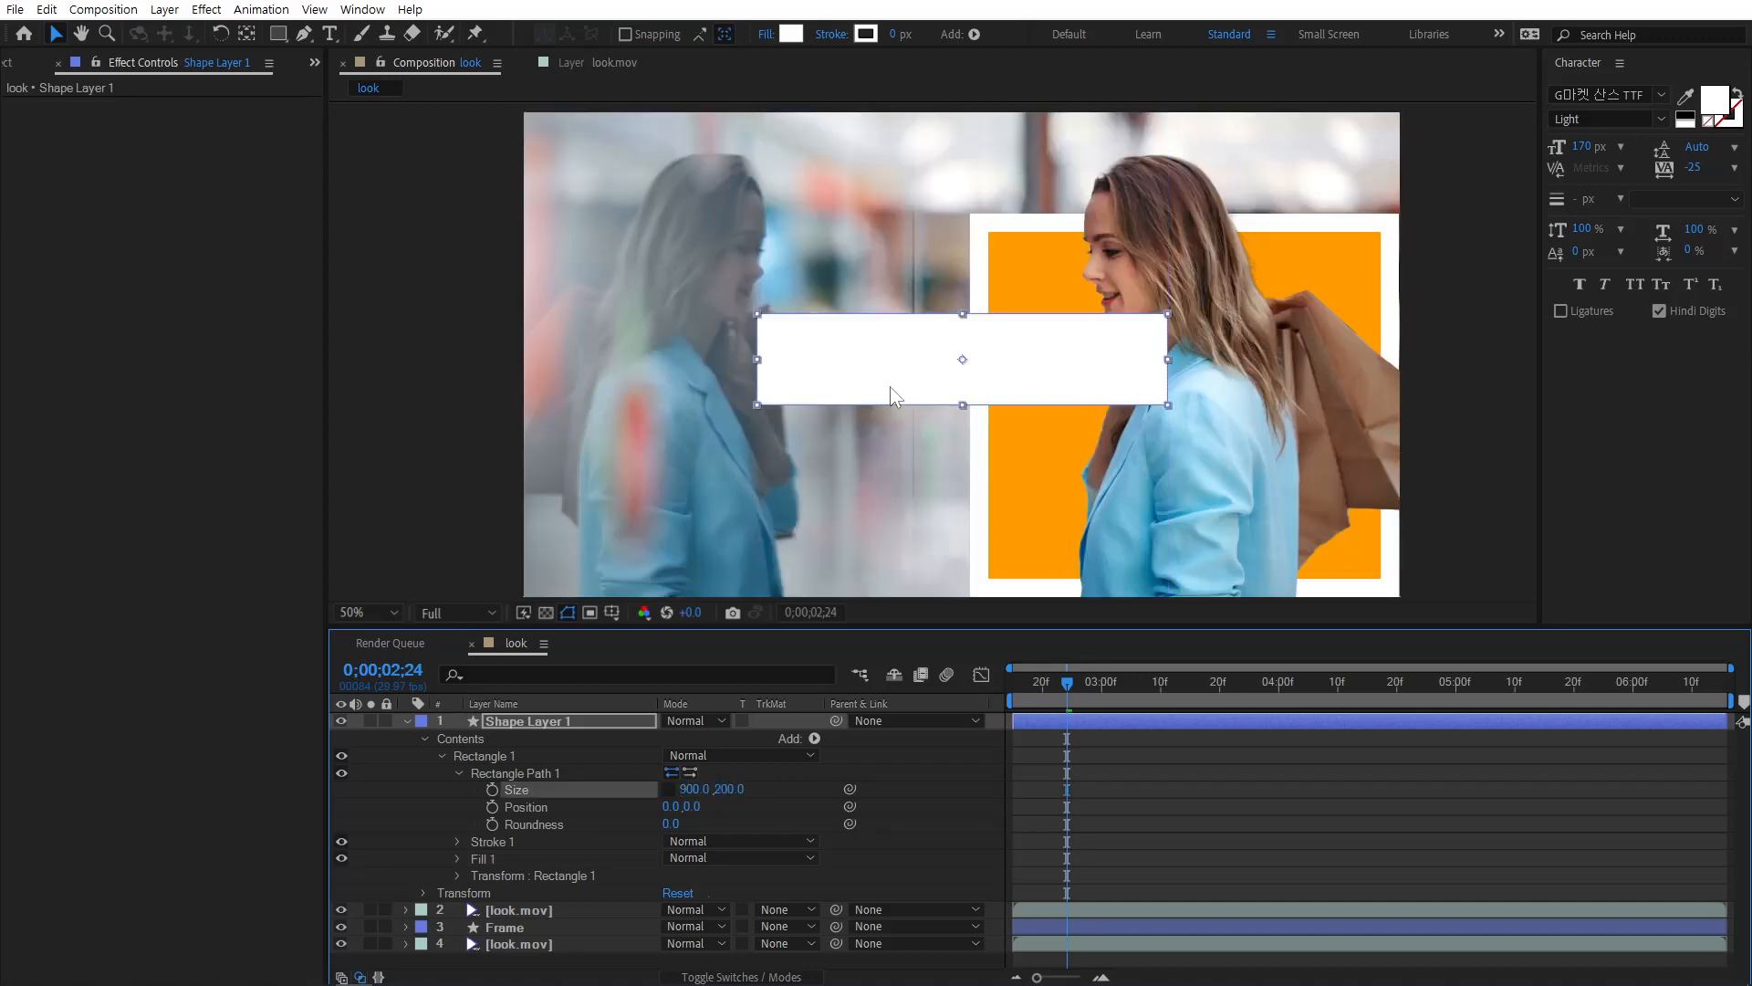
Step: Move the white rectangle over the bottom of the orange frame, covering the woman's lower body
{"action": "mouse_move", "coordinate": [909, 365]}
{"action": "left_mouse_down"}
{"action": "mouse_move", "coordinate": [1022, 418]}
{"action": "mouse_move", "coordinate": [1142, 541]}
{"action": "mouse_move", "coordinate": [1005, 451]}
{"action": "left_mouse_up"}
{"action": "key", "text": "h"}
{"action": "key", "text": "v"}
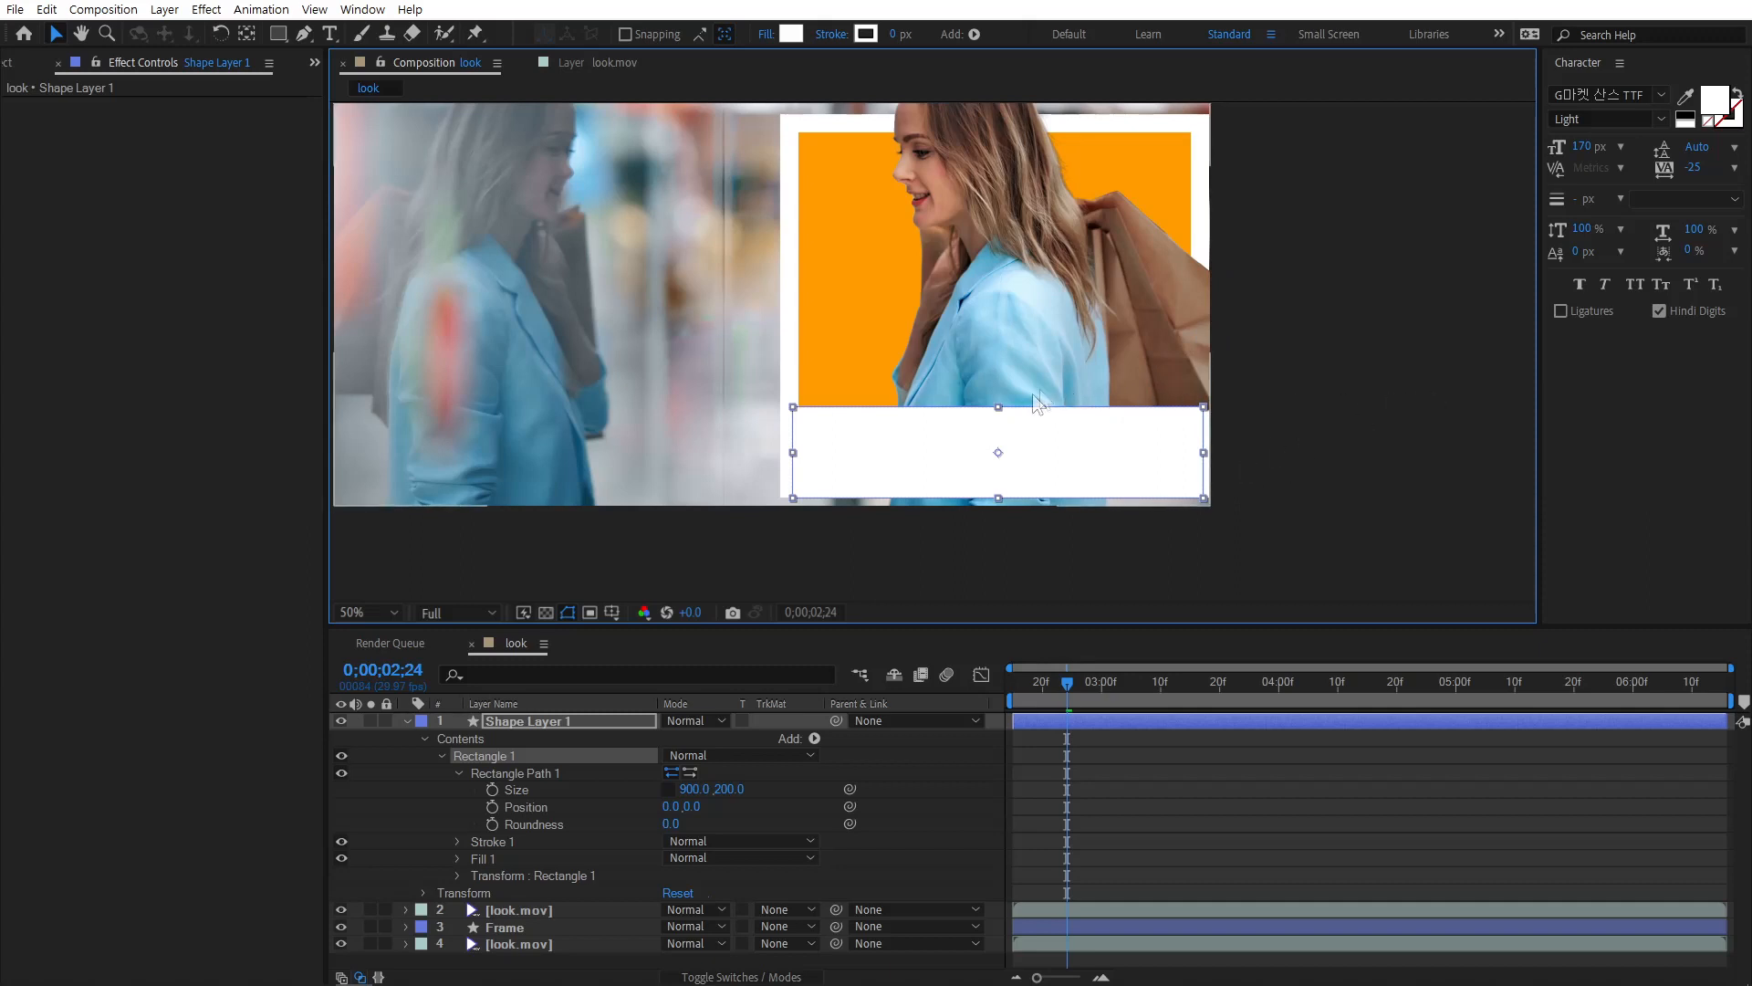
Step: Rename the white rectangle's shape layer box and collapse its properties
{"action": "left_click", "coordinate": [559, 726]}
{"action": "key", "text": "Return"}
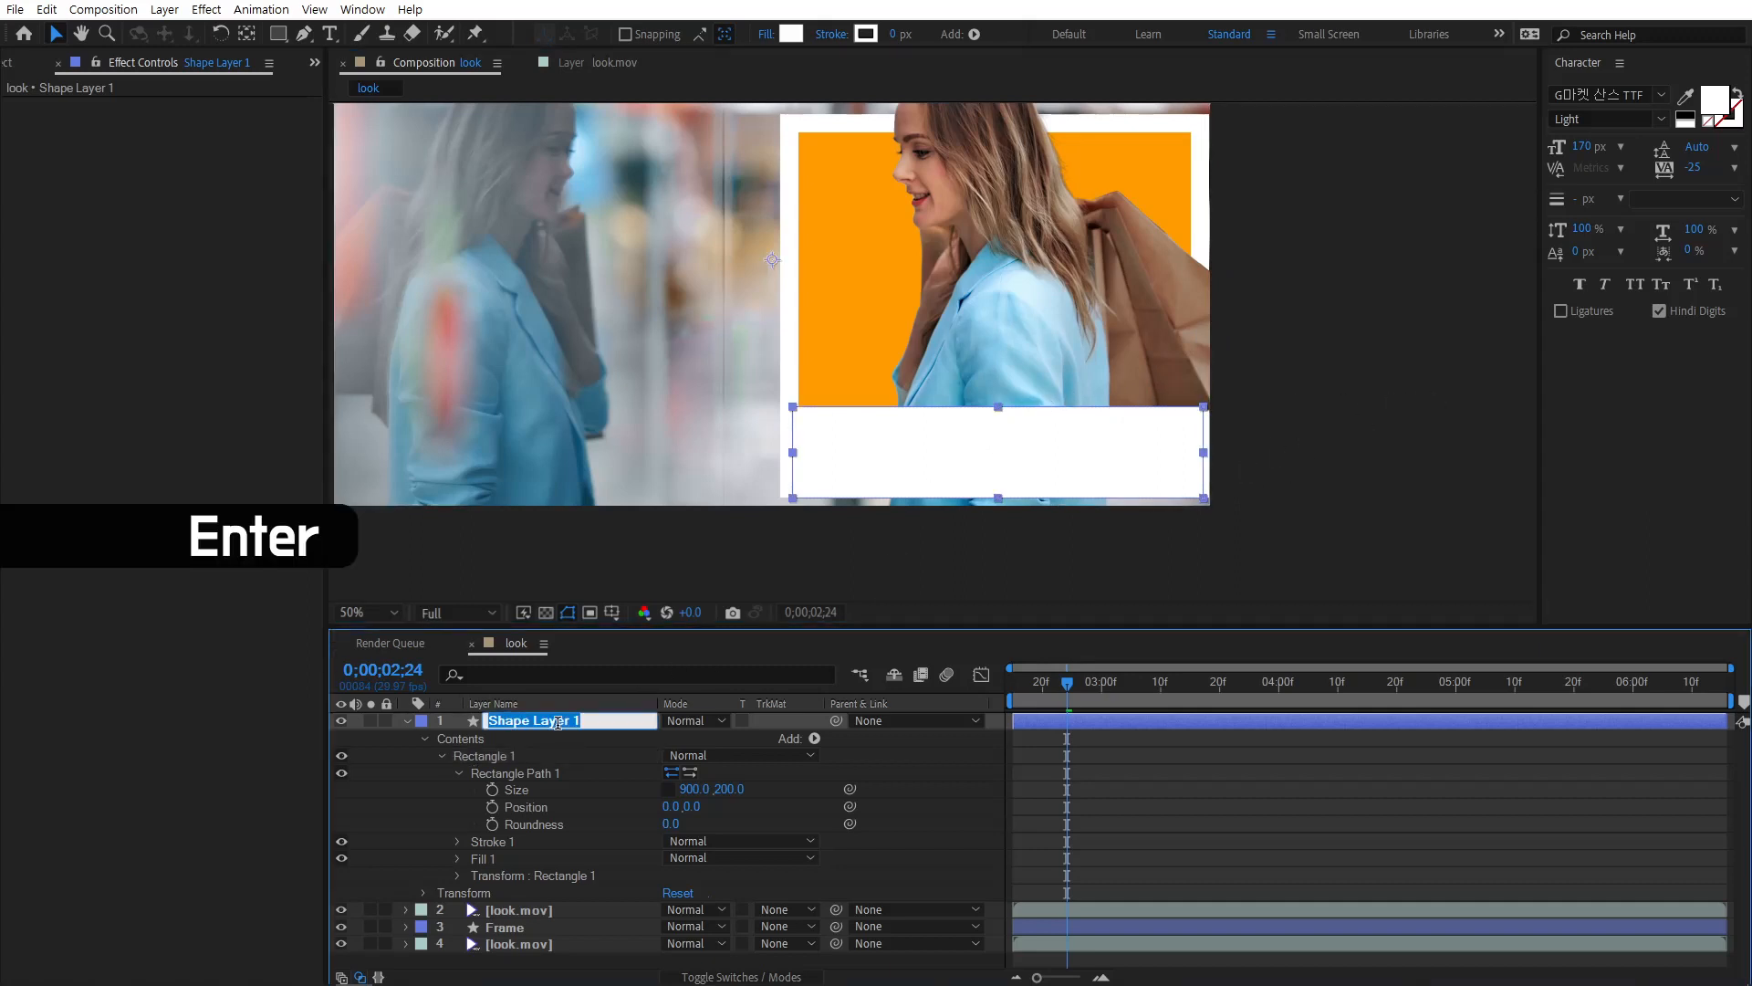
{"action": "type", "text": "box"}
{"action": "key", "text": "Return"}
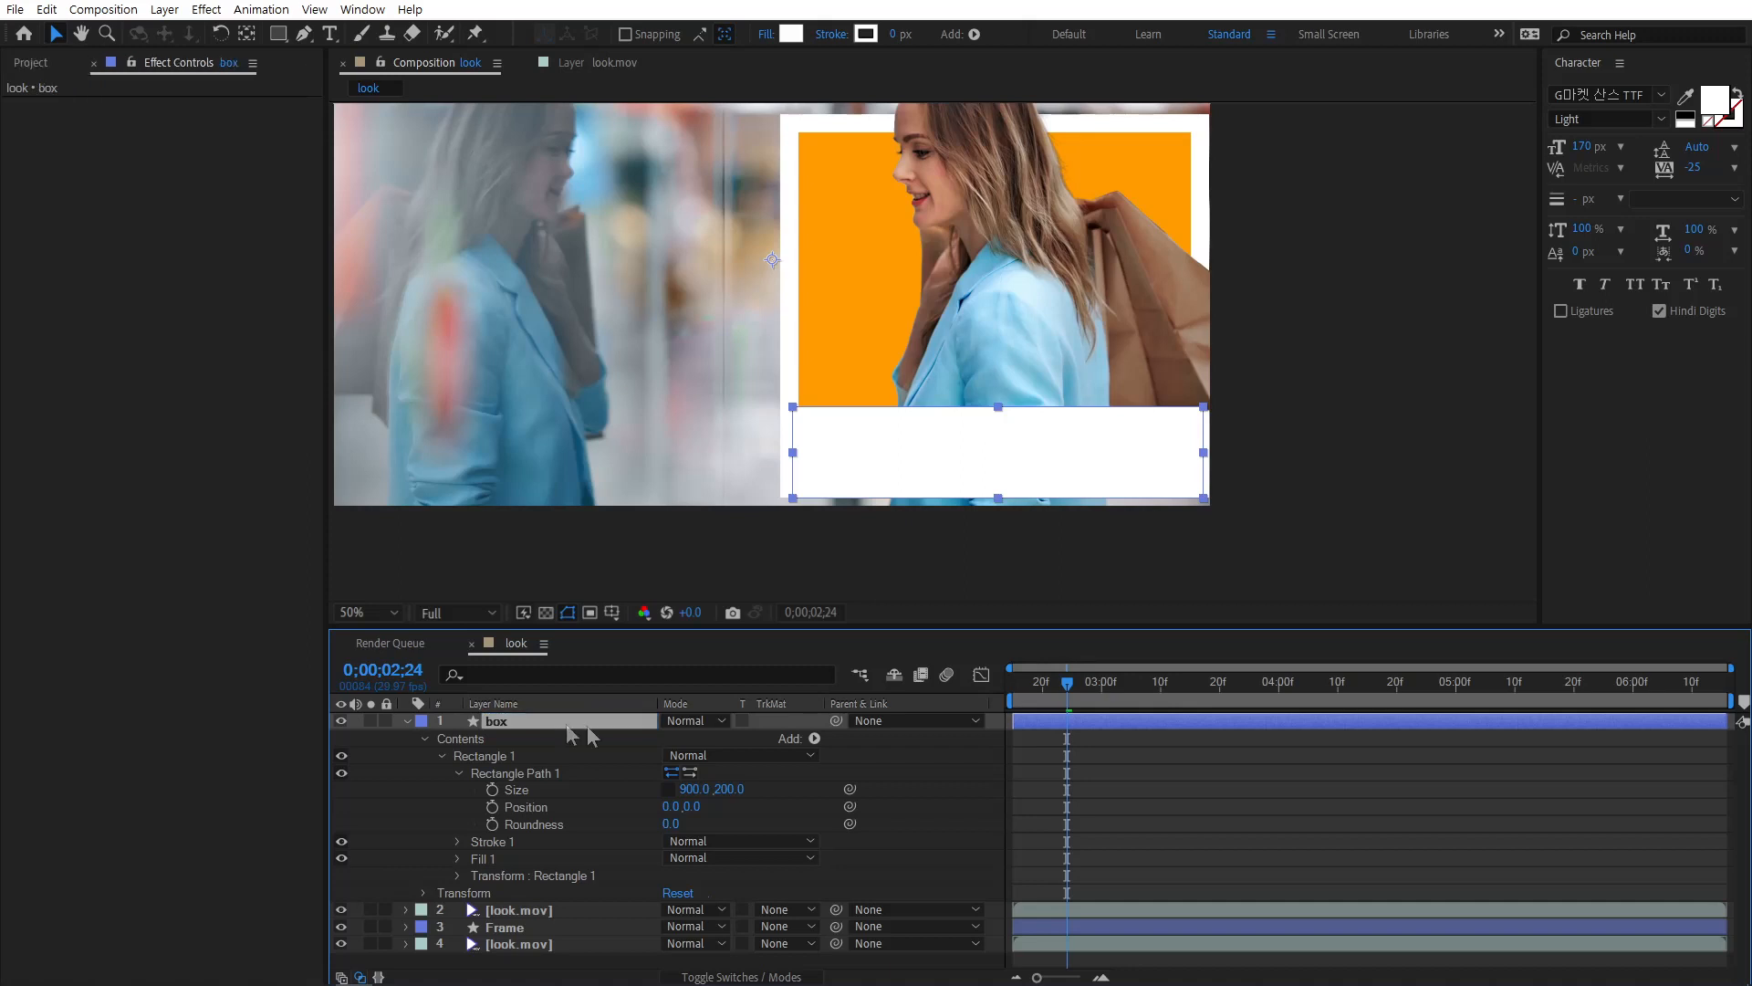
{"action": "left_click", "coordinate": [407, 721]}
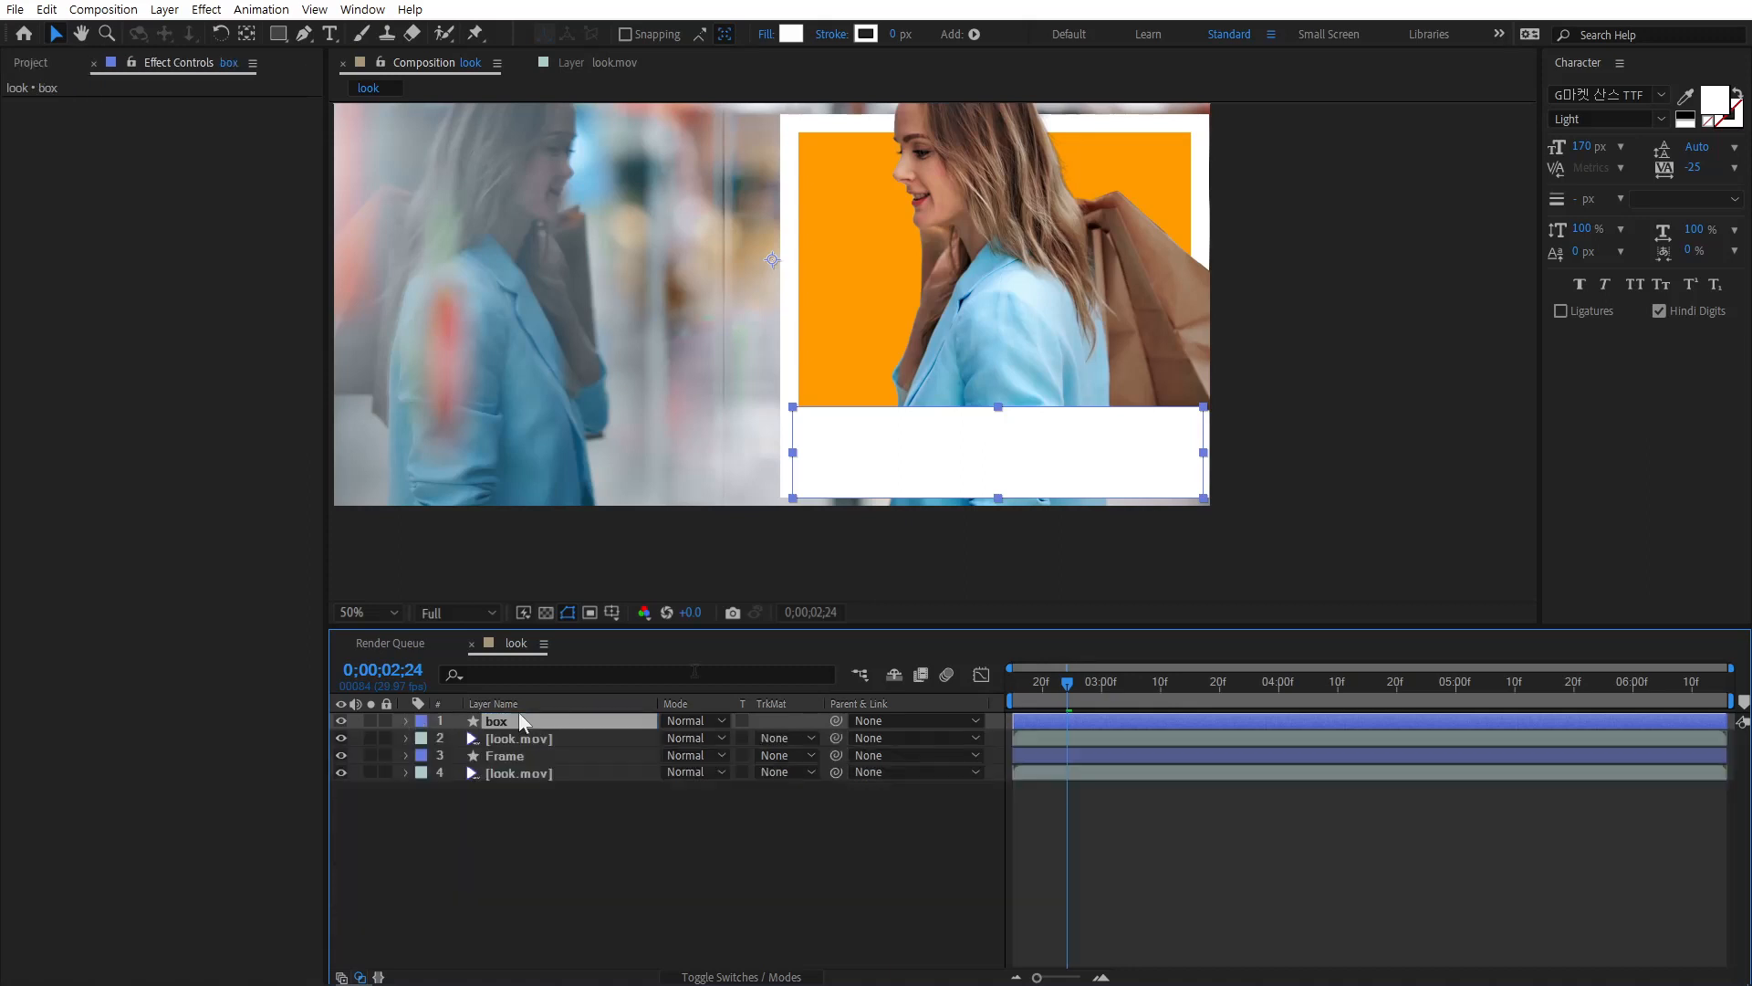
Step: Shift the box and Frame layers together away from the composition's right edge, and align box with the frame's outer right edge
{"action": "left_click", "coordinate": [529, 757], "text": "ctrl"}
{"action": "left_click_drag", "start_coordinate": [880, 470], "coordinate": [853, 469]}
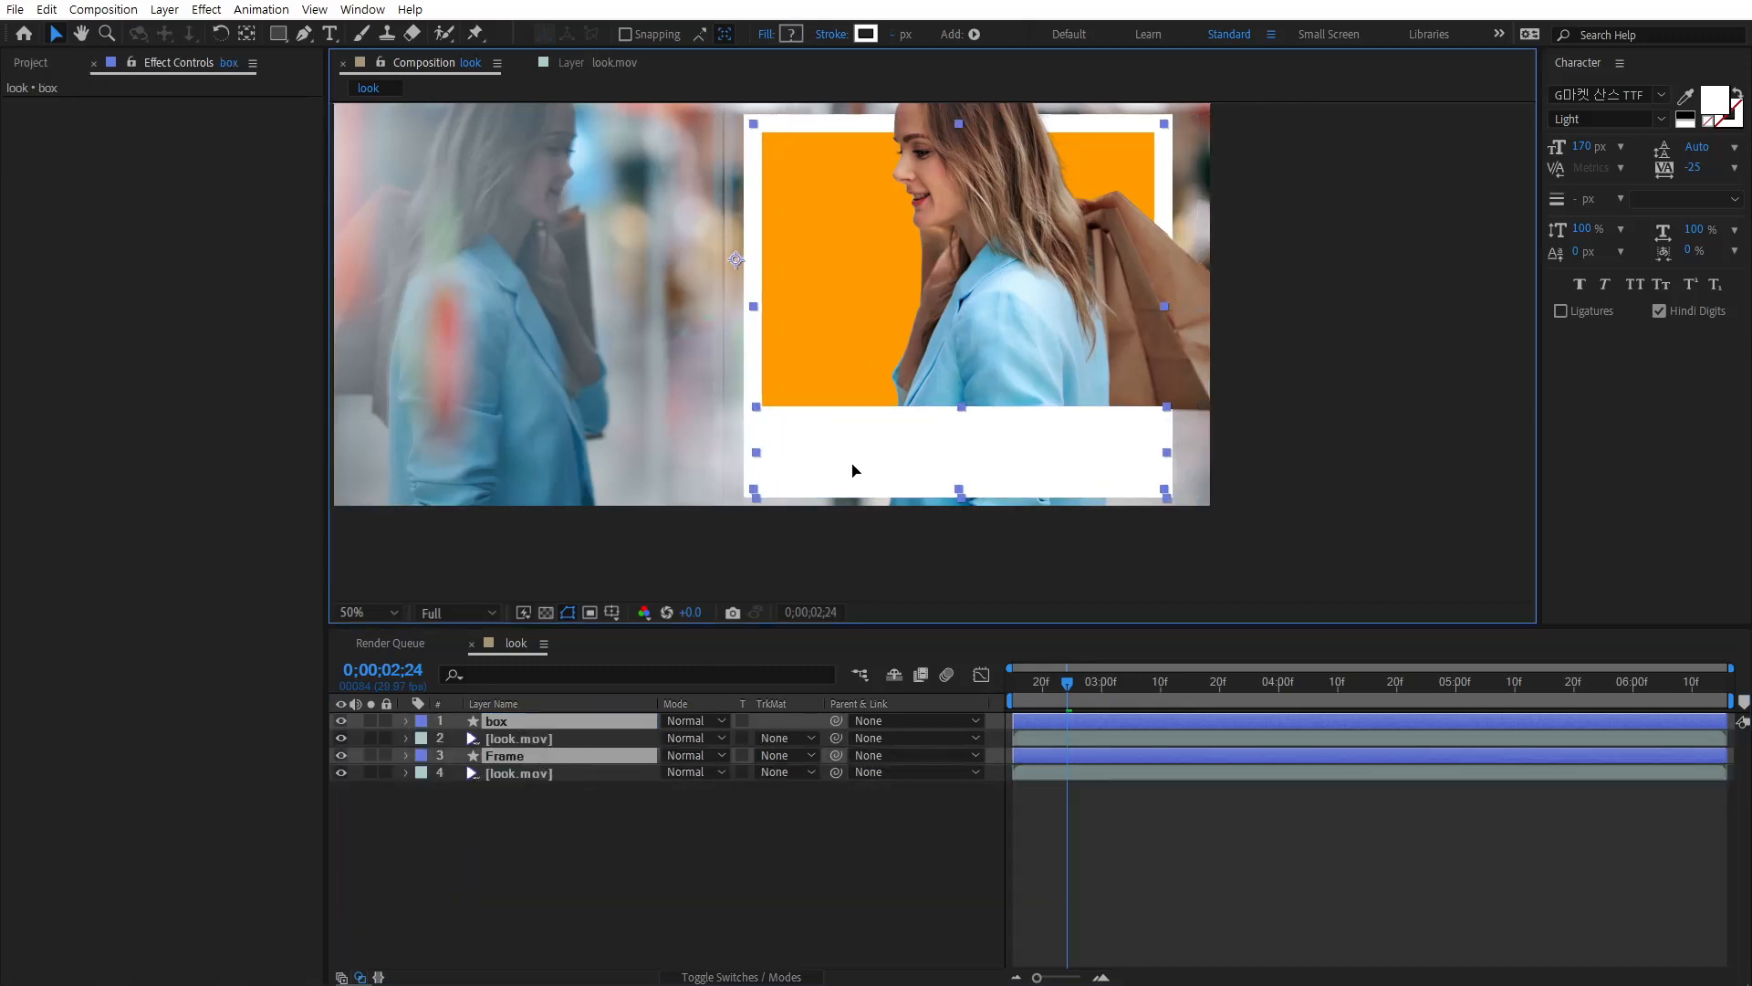
{"action": "left_click", "coordinate": [779, 834]}
{"action": "left_click", "coordinate": [991, 471]}
{"action": "left_click_drag", "start_coordinate": [991, 473], "coordinate": [992, 478]}
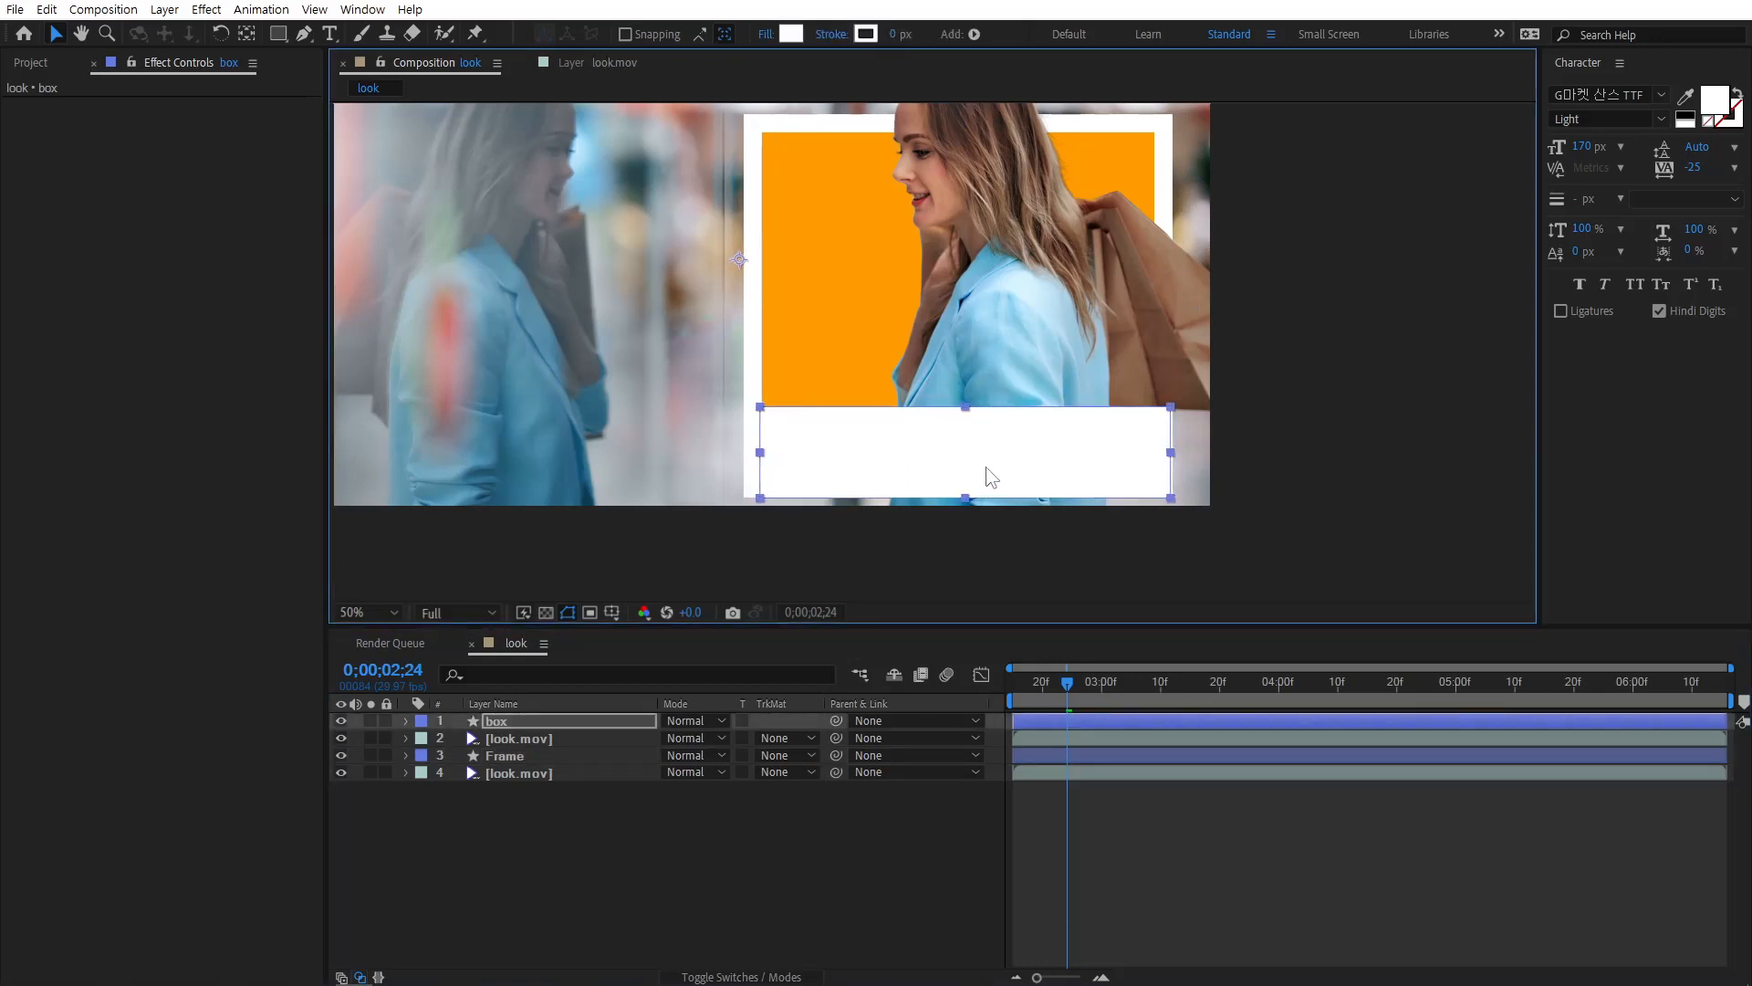
{"action": "left_click", "coordinate": [791, 826]}
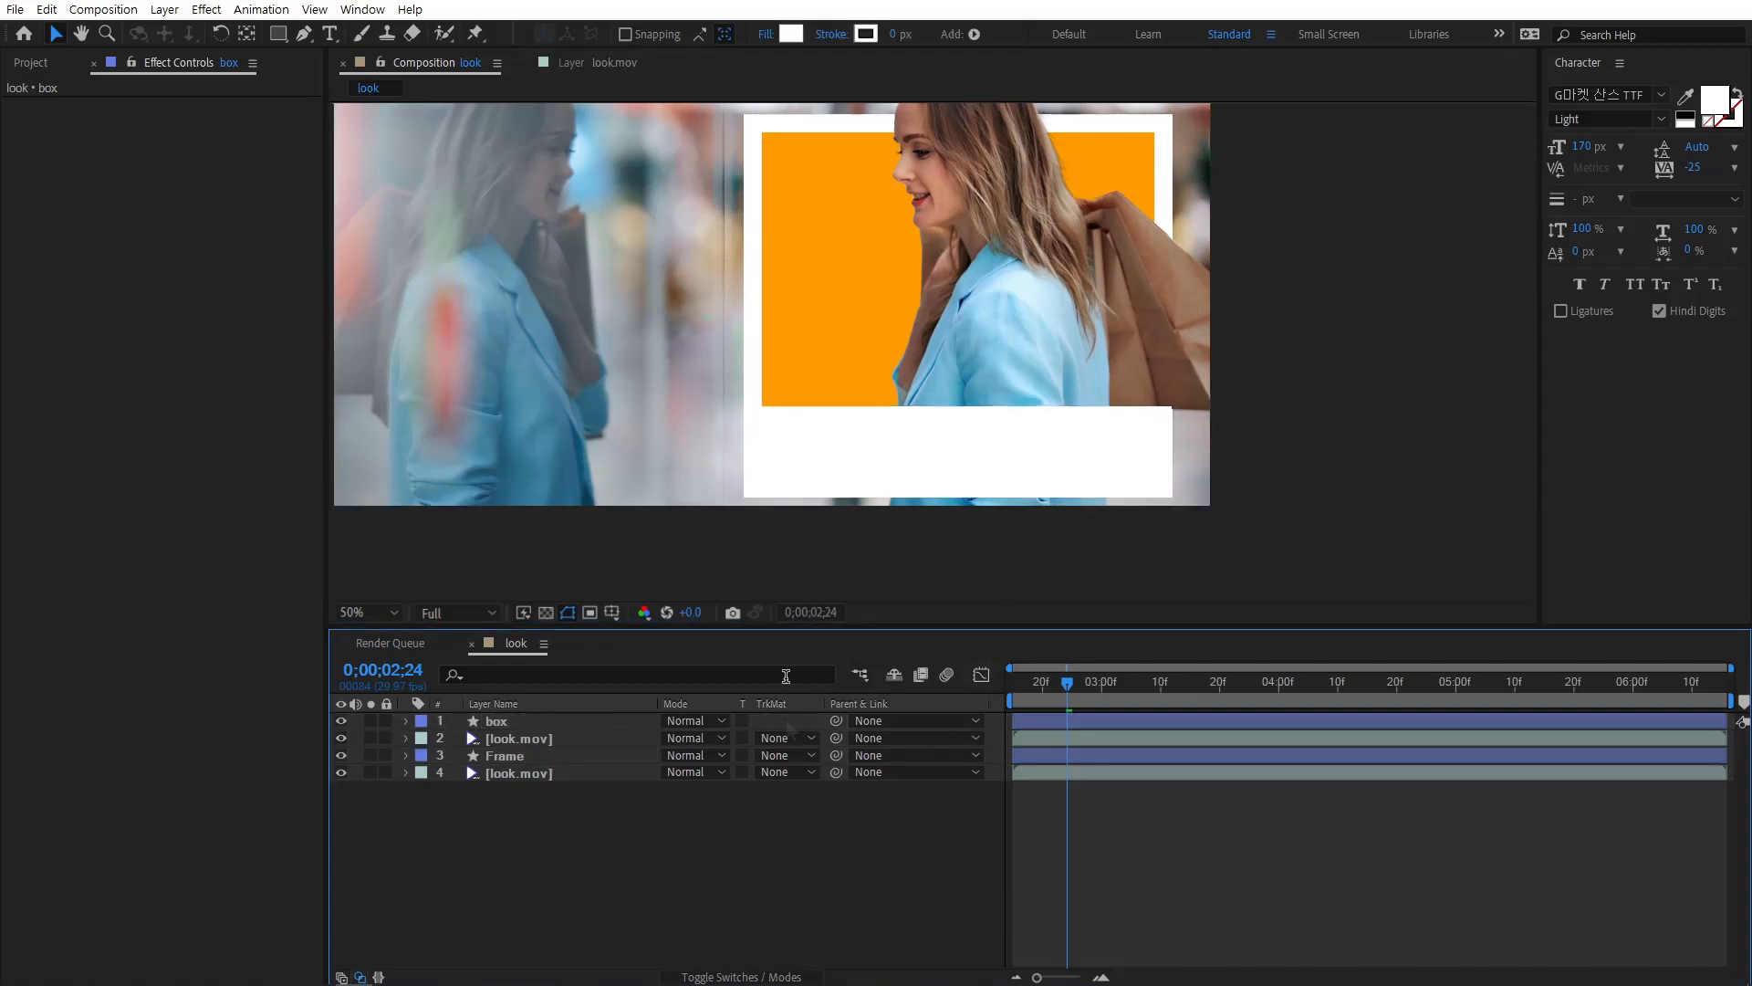
Step: Parent the box layer to the Frame layer
{"action": "left_click", "coordinate": [526, 754]}
{"action": "left_click", "coordinate": [526, 726]}
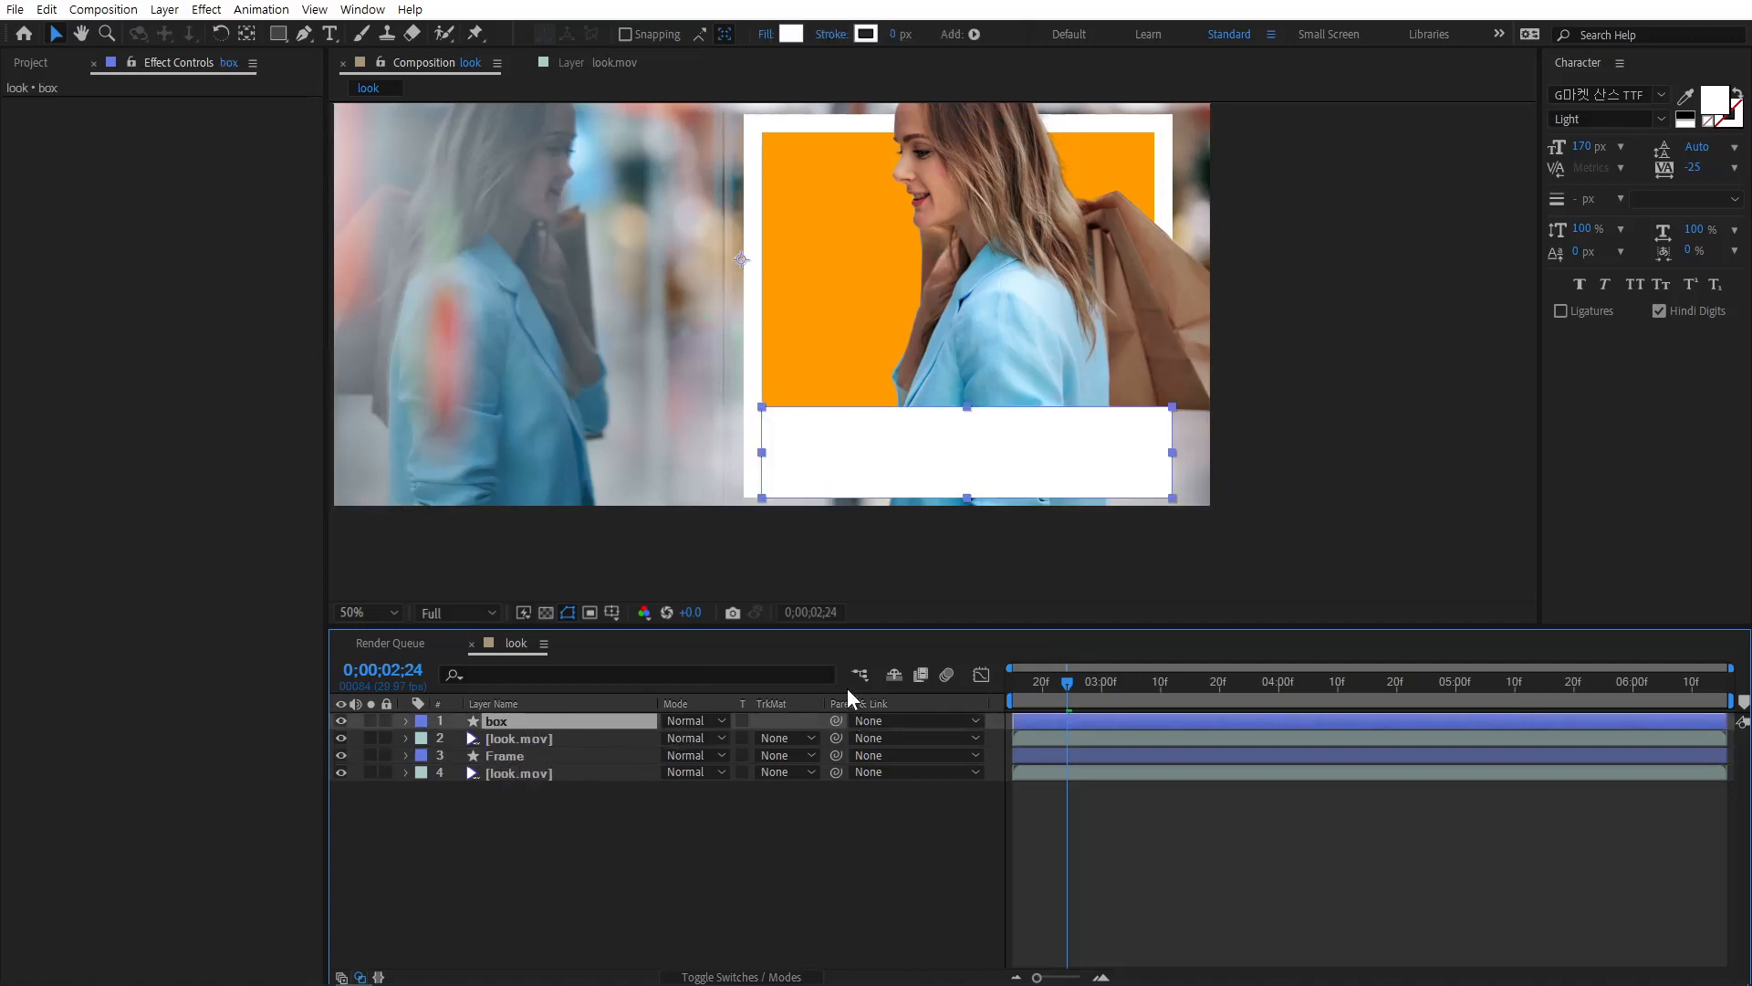
{"action": "left_click_drag", "start_coordinate": [834, 721], "coordinate": [568, 757]}
Step: Move the Frame layer with its attached box back against the lower-right corner of the composition
{"action": "left_click", "coordinate": [526, 757]}
{"action": "left_click_drag", "start_coordinate": [878, 486], "coordinate": [915, 487]}
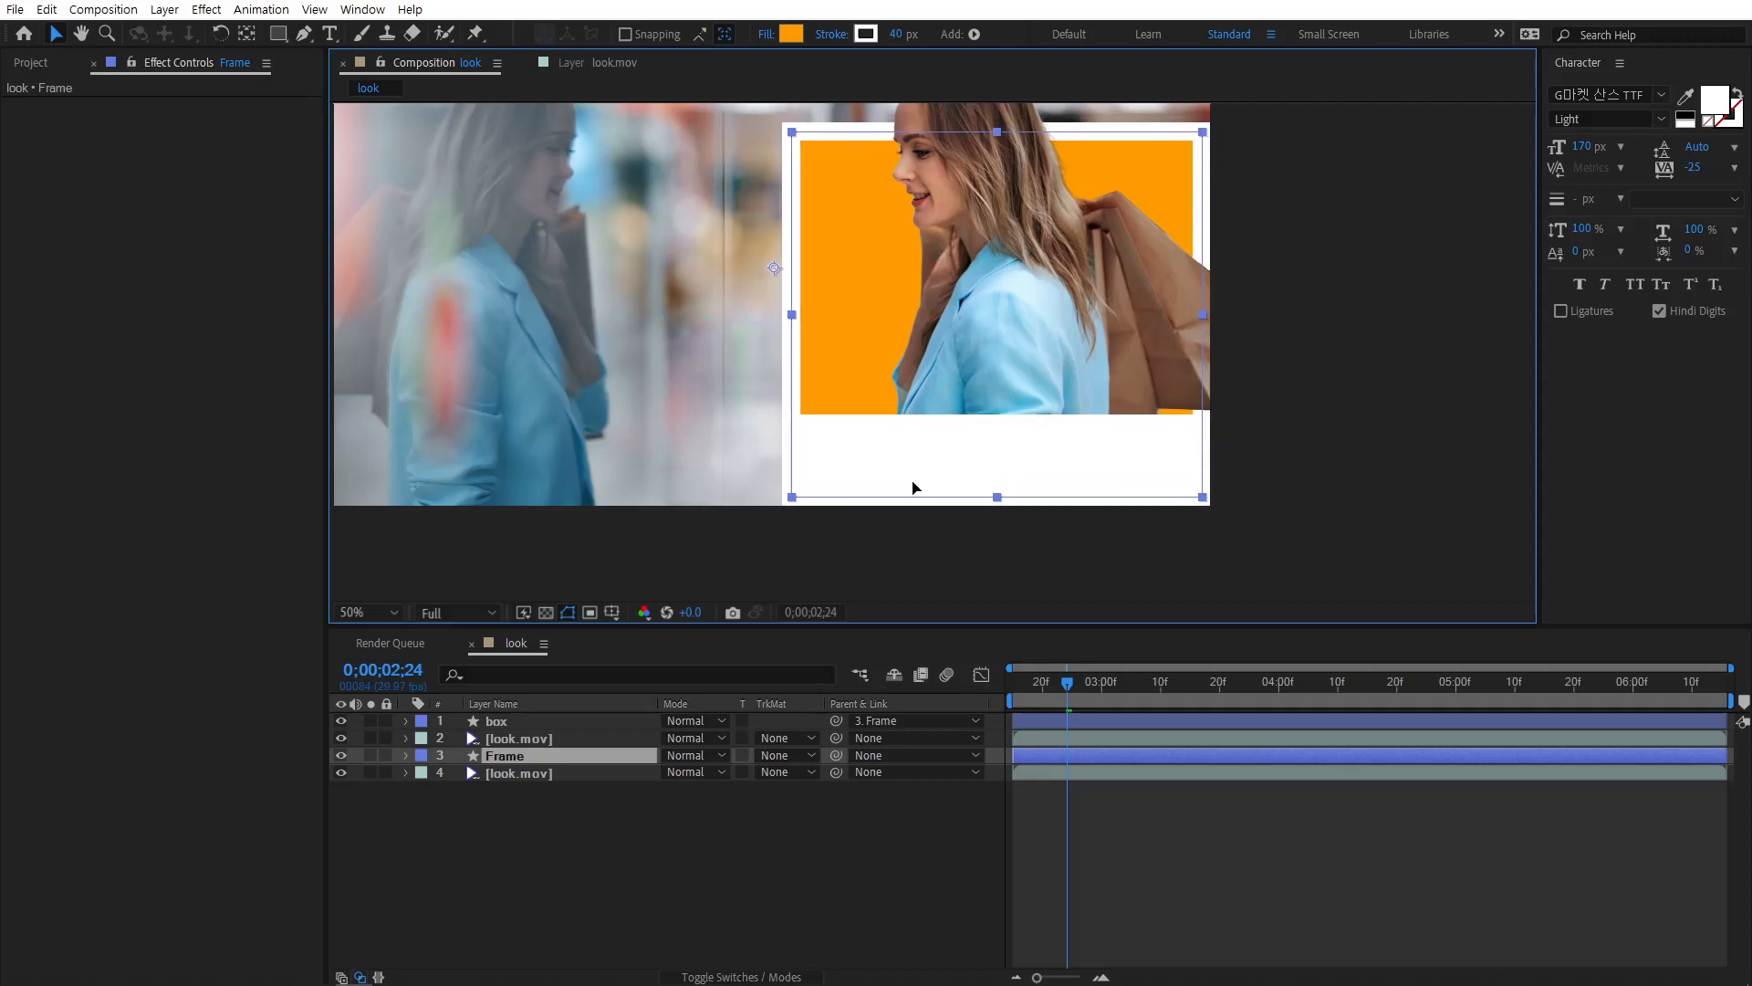
{"action": "key", "text": "Return"}
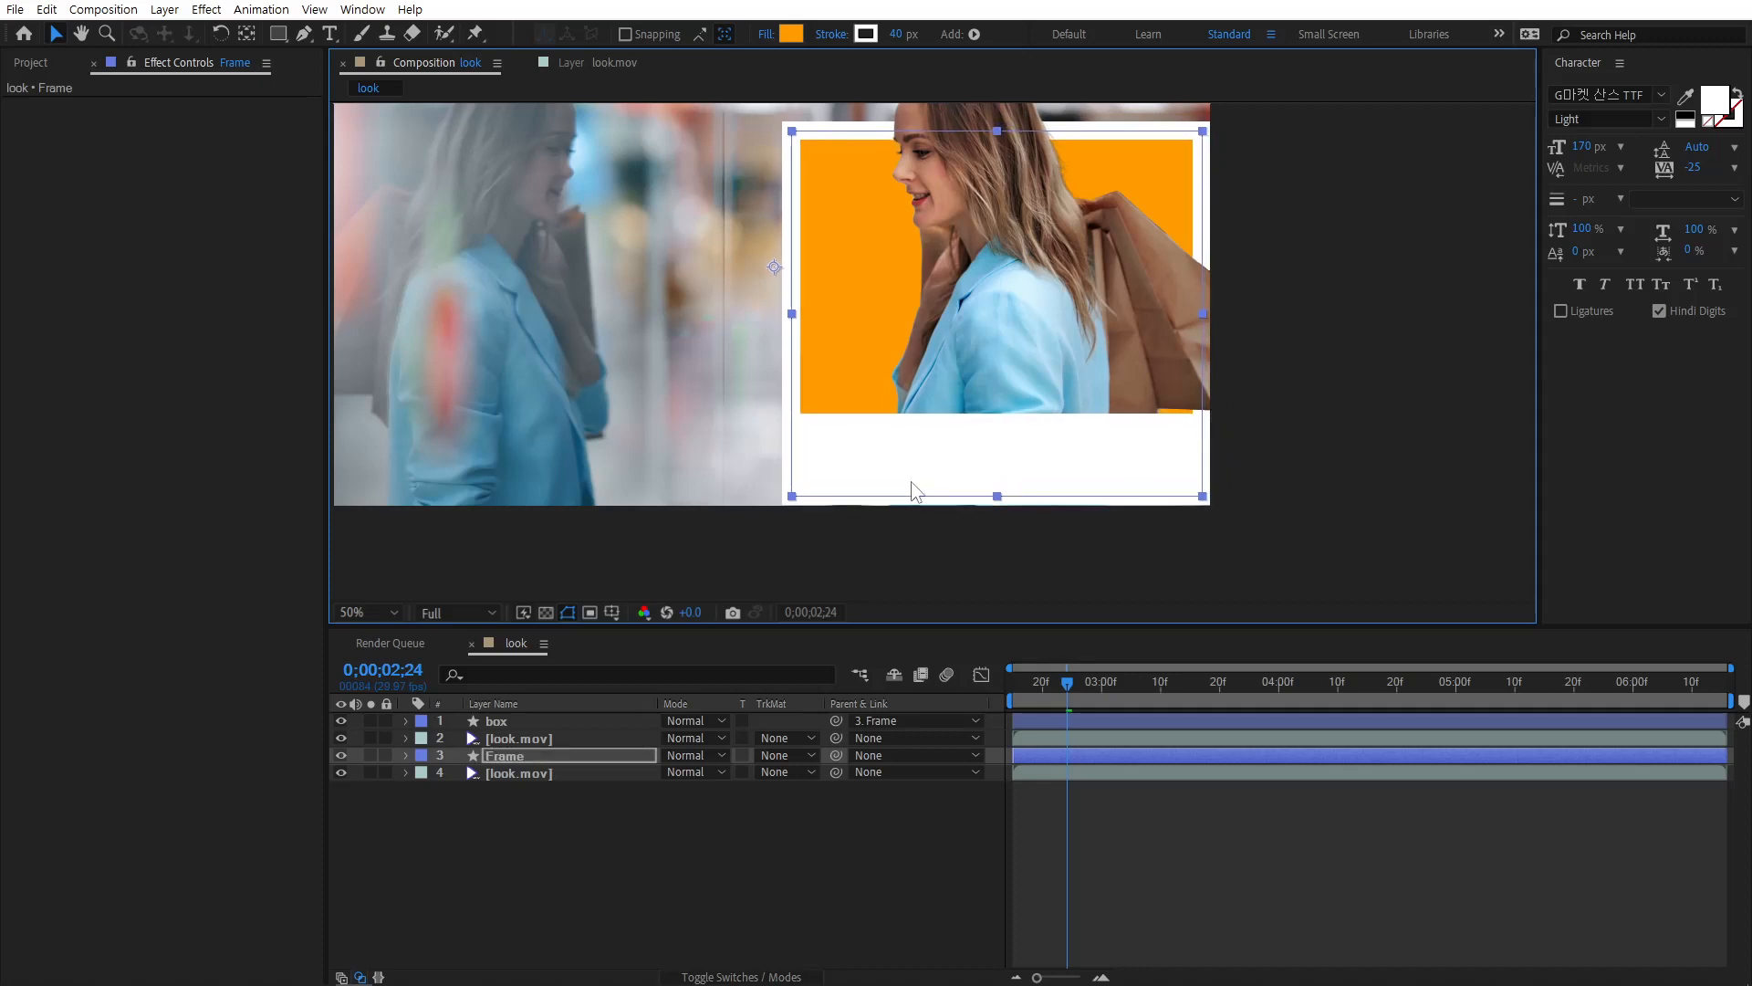
{"action": "left_click", "coordinate": [839, 837]}
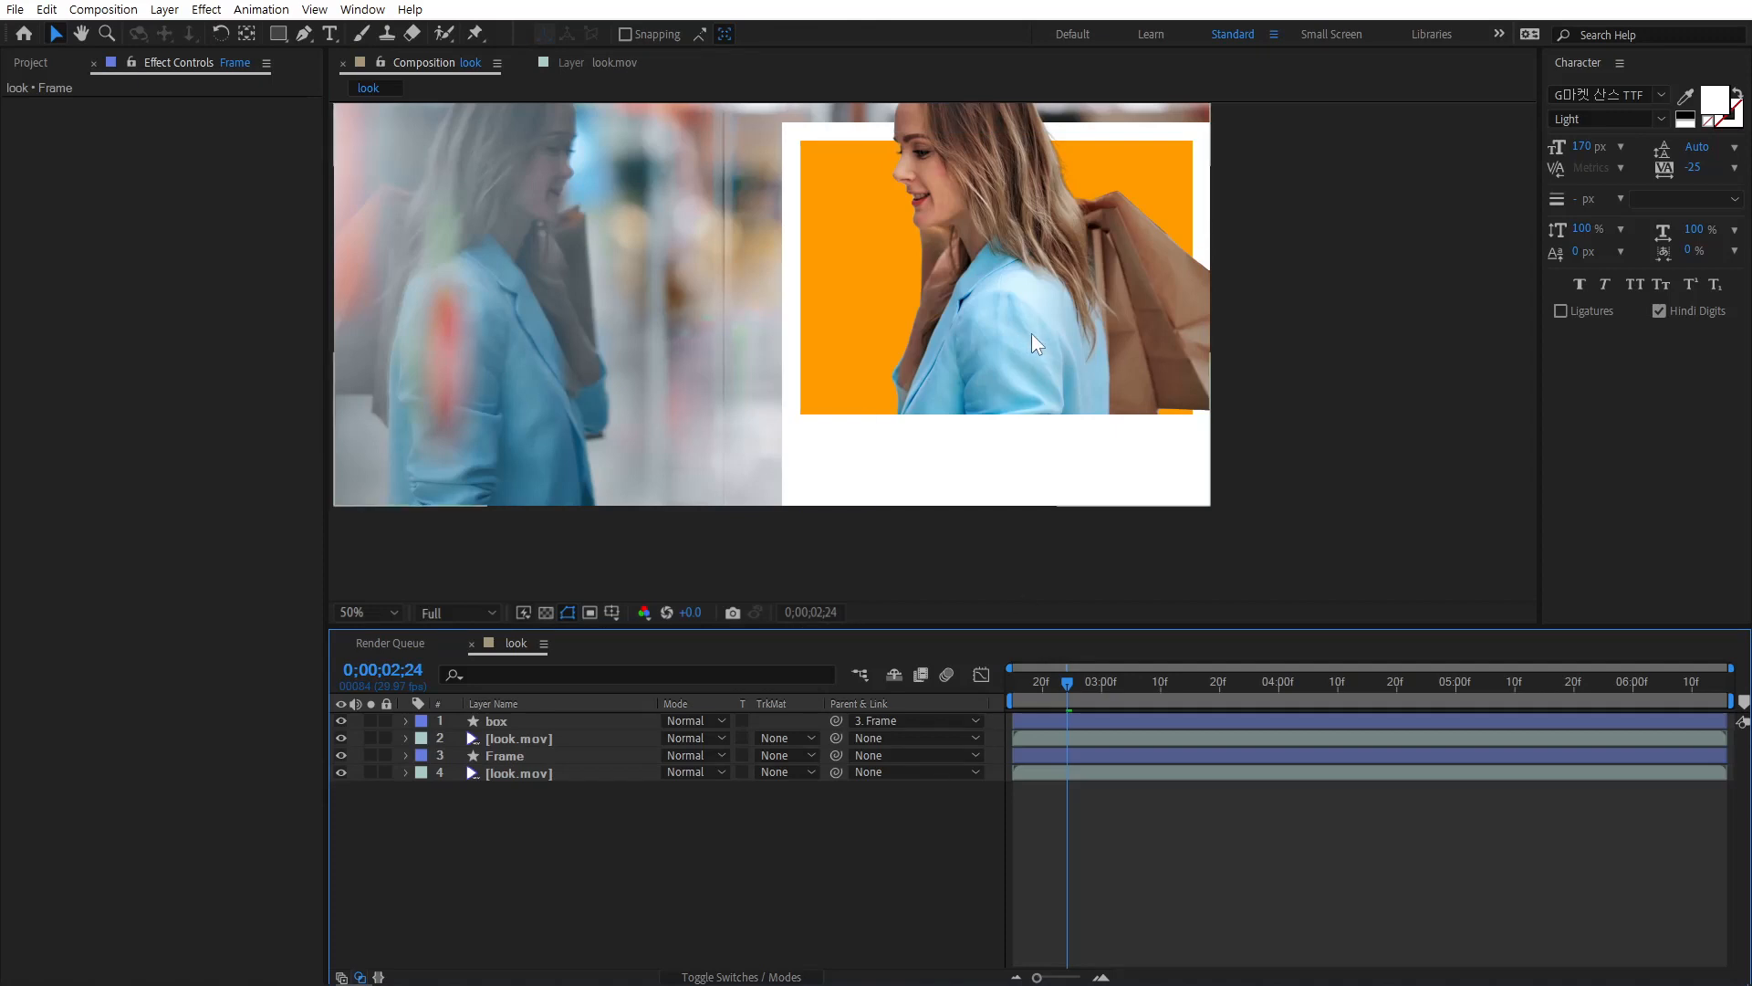
{"action": "left_click_drag", "start_coordinate": [1149, 355], "coordinate": [1214, 406]}
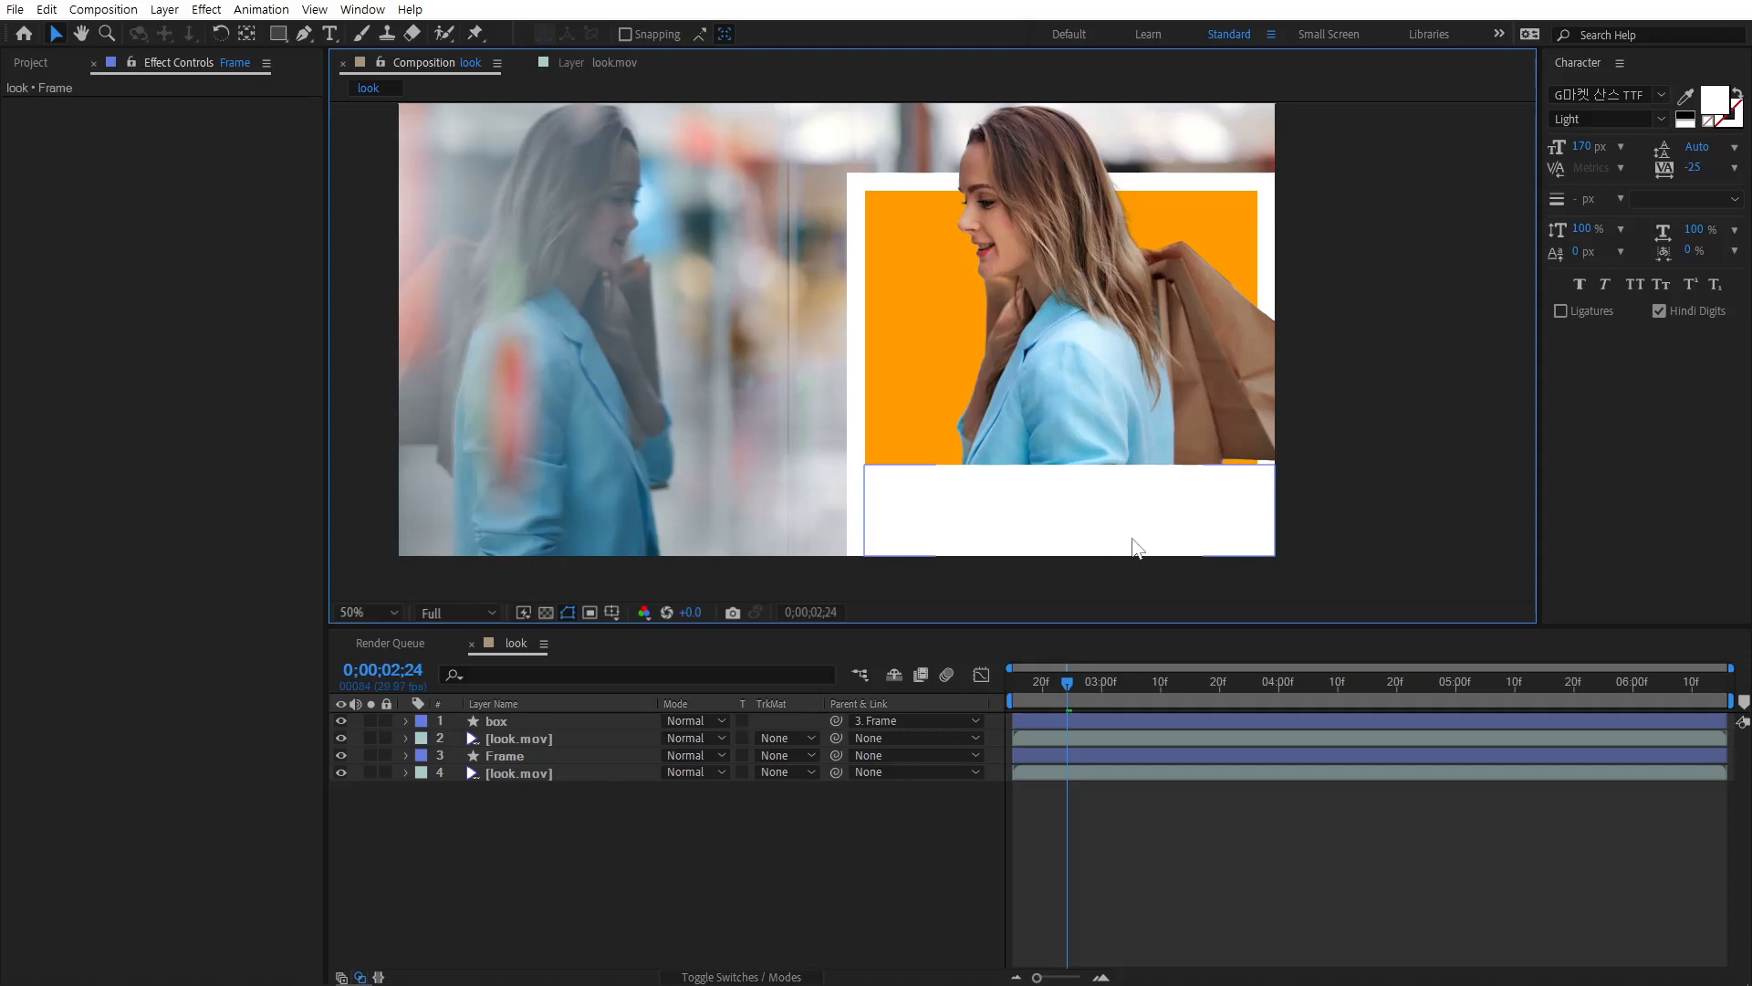
{"action": "left_click", "coordinate": [635, 783]}
Step: Add a white text layer reading LOOK just outside the frame, between the woman and her reflection
{"action": "left_click", "coordinate": [331, 35]}
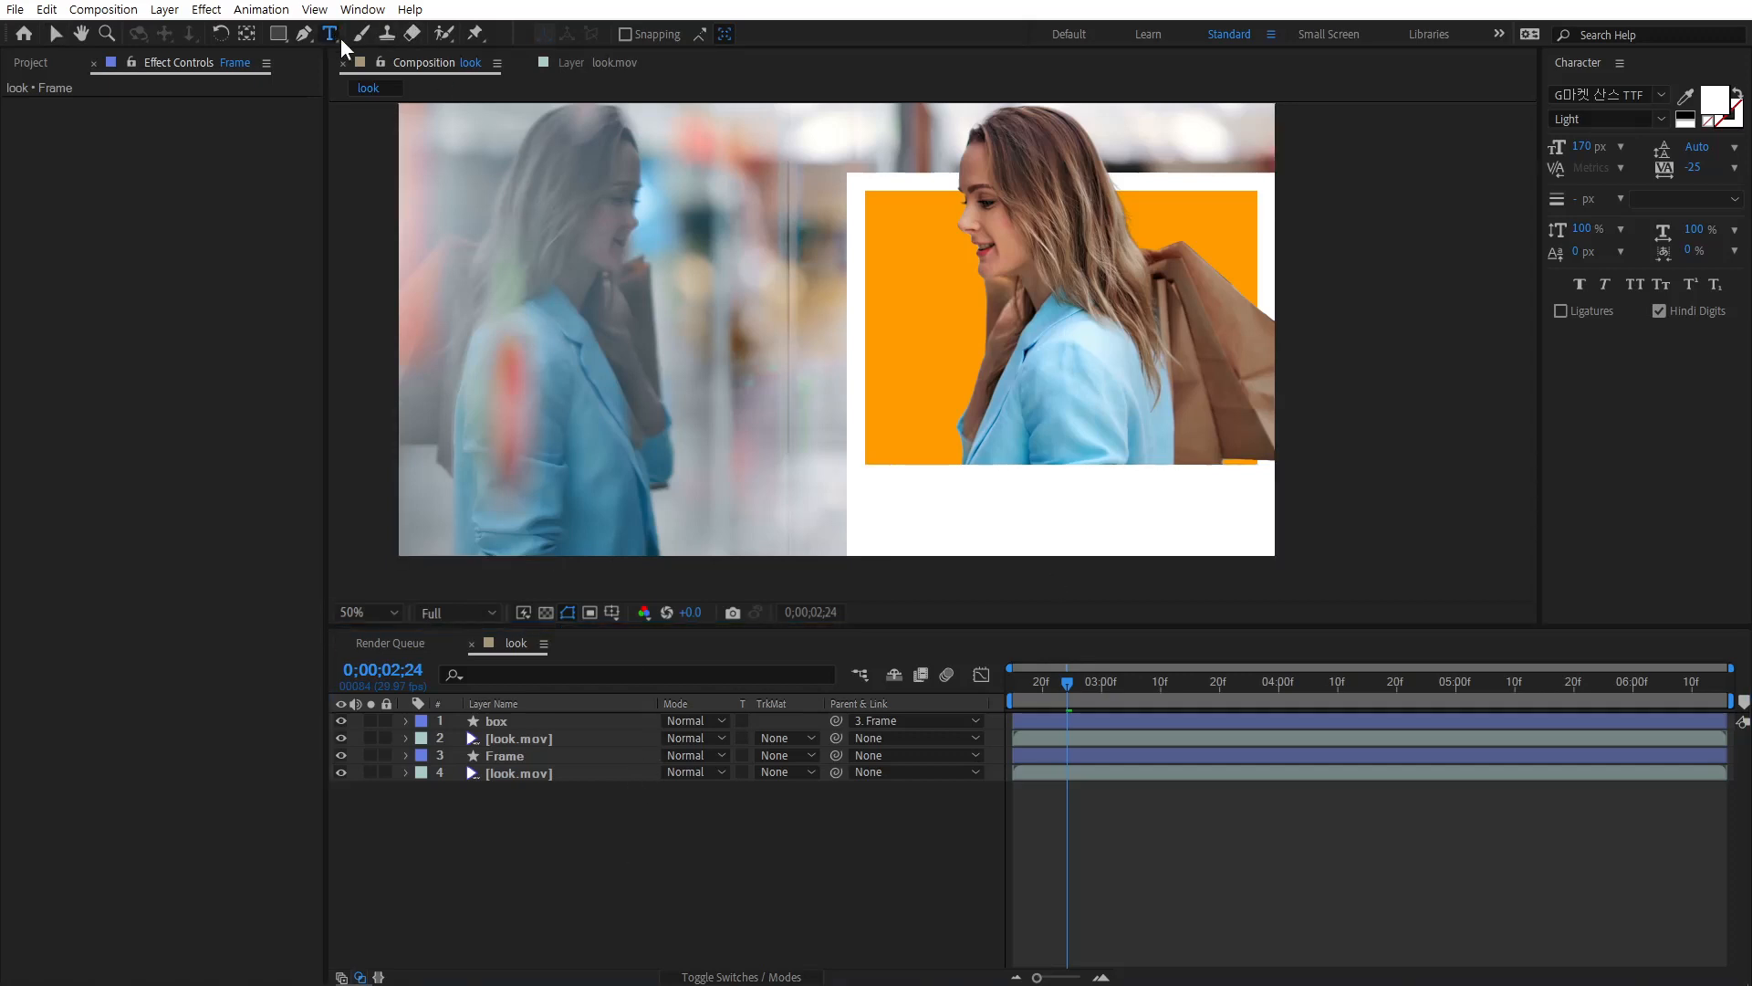
{"action": "left_click", "coordinate": [712, 445]}
{"action": "type", "text": "LOOK"}
{"action": "left_click", "coordinate": [55, 34]}
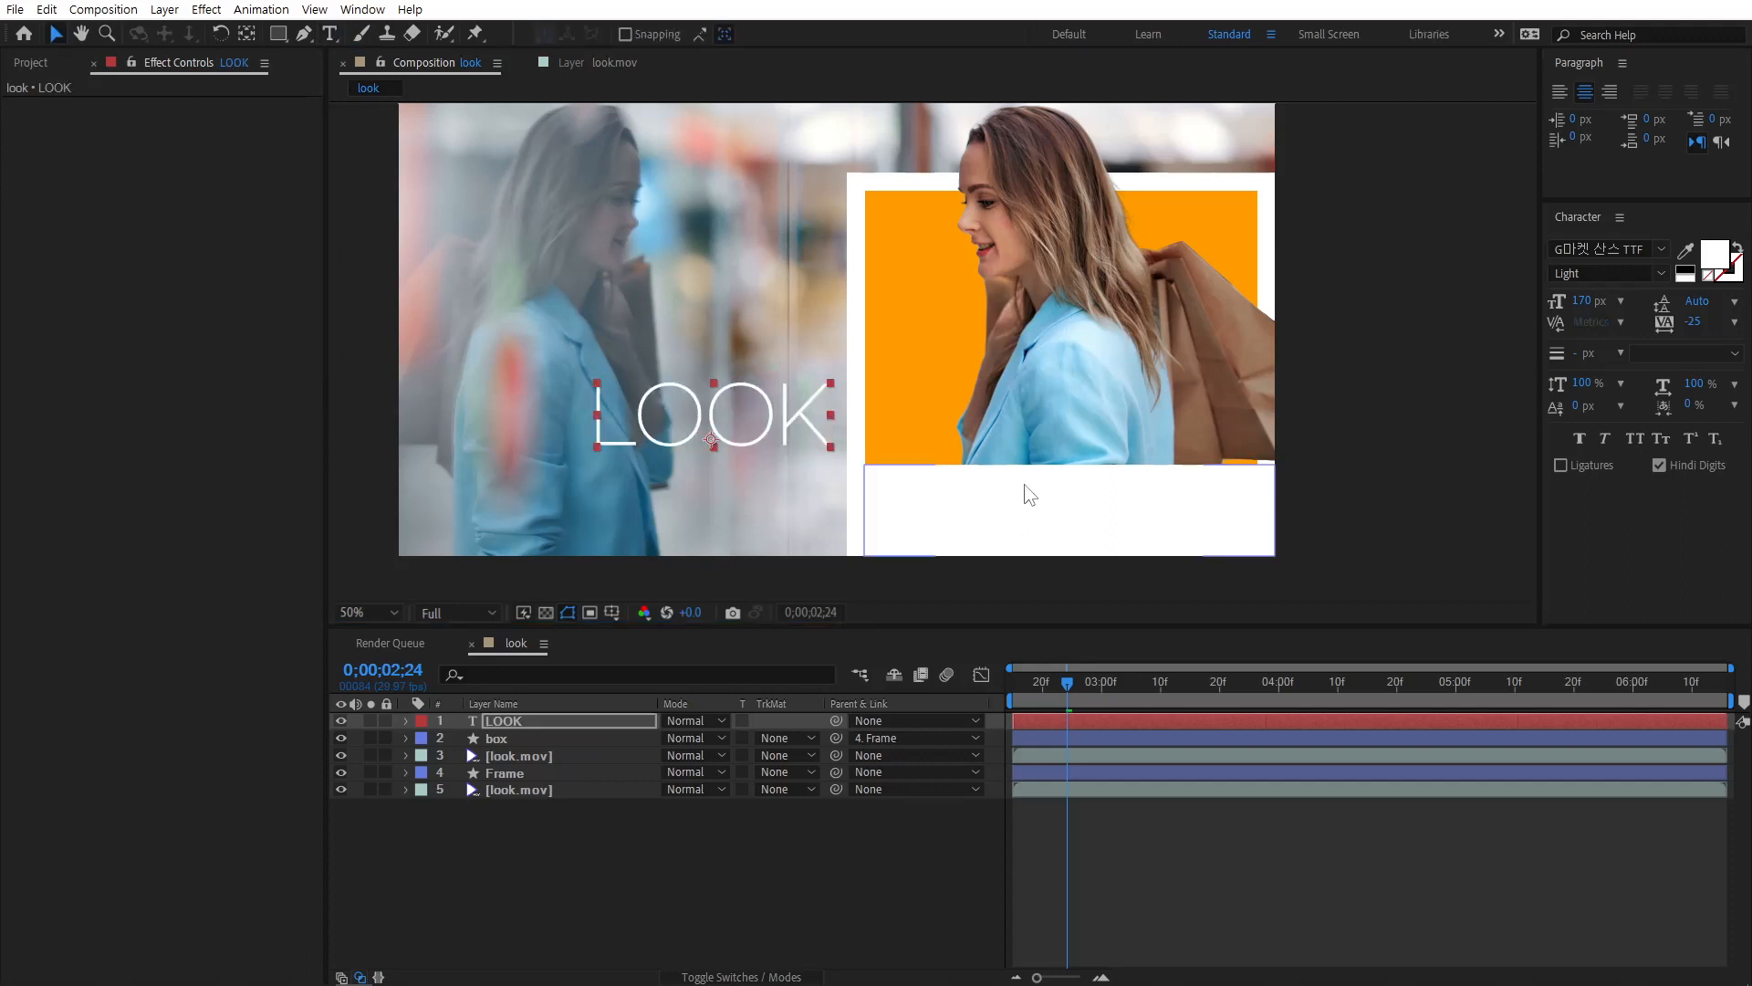
Step: Rotate the LOOK text to -90° and place it inside the orange area, beside the woman's face
{"action": "key", "text": "r"}
{"action": "left_click", "coordinate": [696, 738]}
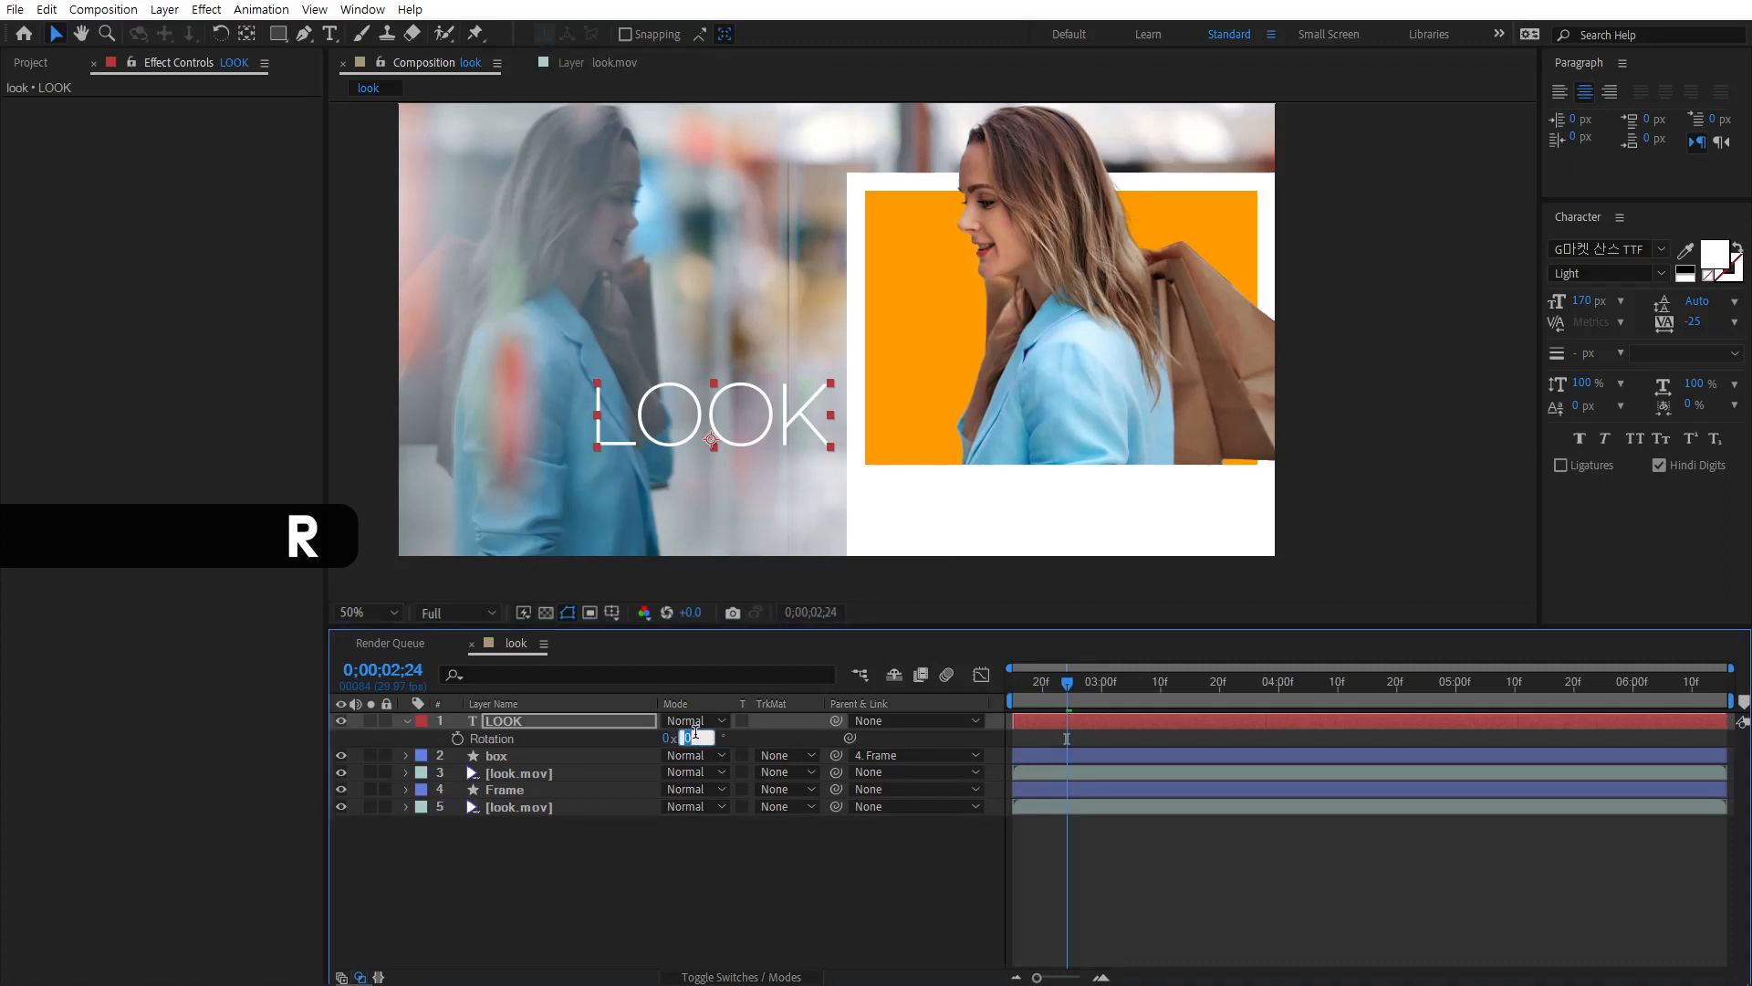
{"action": "type", "text": "-90"}
{"action": "key", "text": "Return"}
{"action": "left_click_drag", "start_coordinate": [710, 464], "coordinate": [947, 364]}
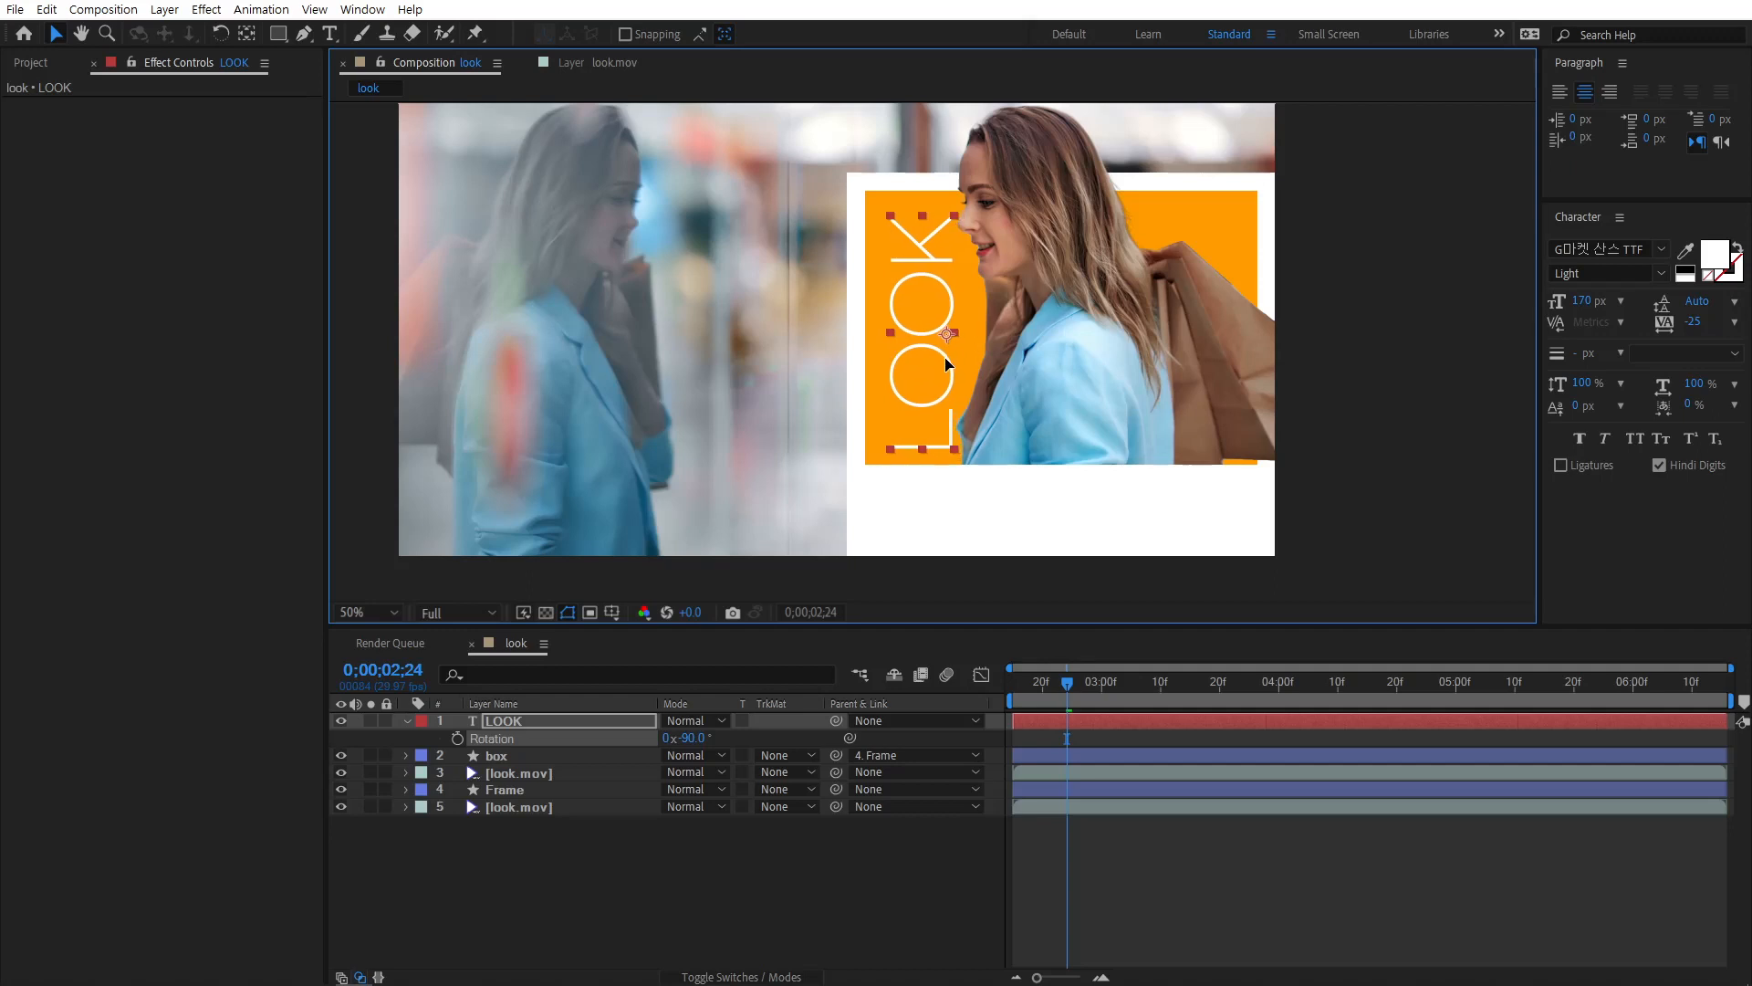
{"action": "left_click", "coordinate": [947, 871]}
Step: At 0;00;03;21, reorder the LOOK layer between the cutout look.mov and Frame layers so the text sits behind the woman
{"action": "left_click_drag", "start_coordinate": [1081, 690], "coordinate": [1226, 684]}
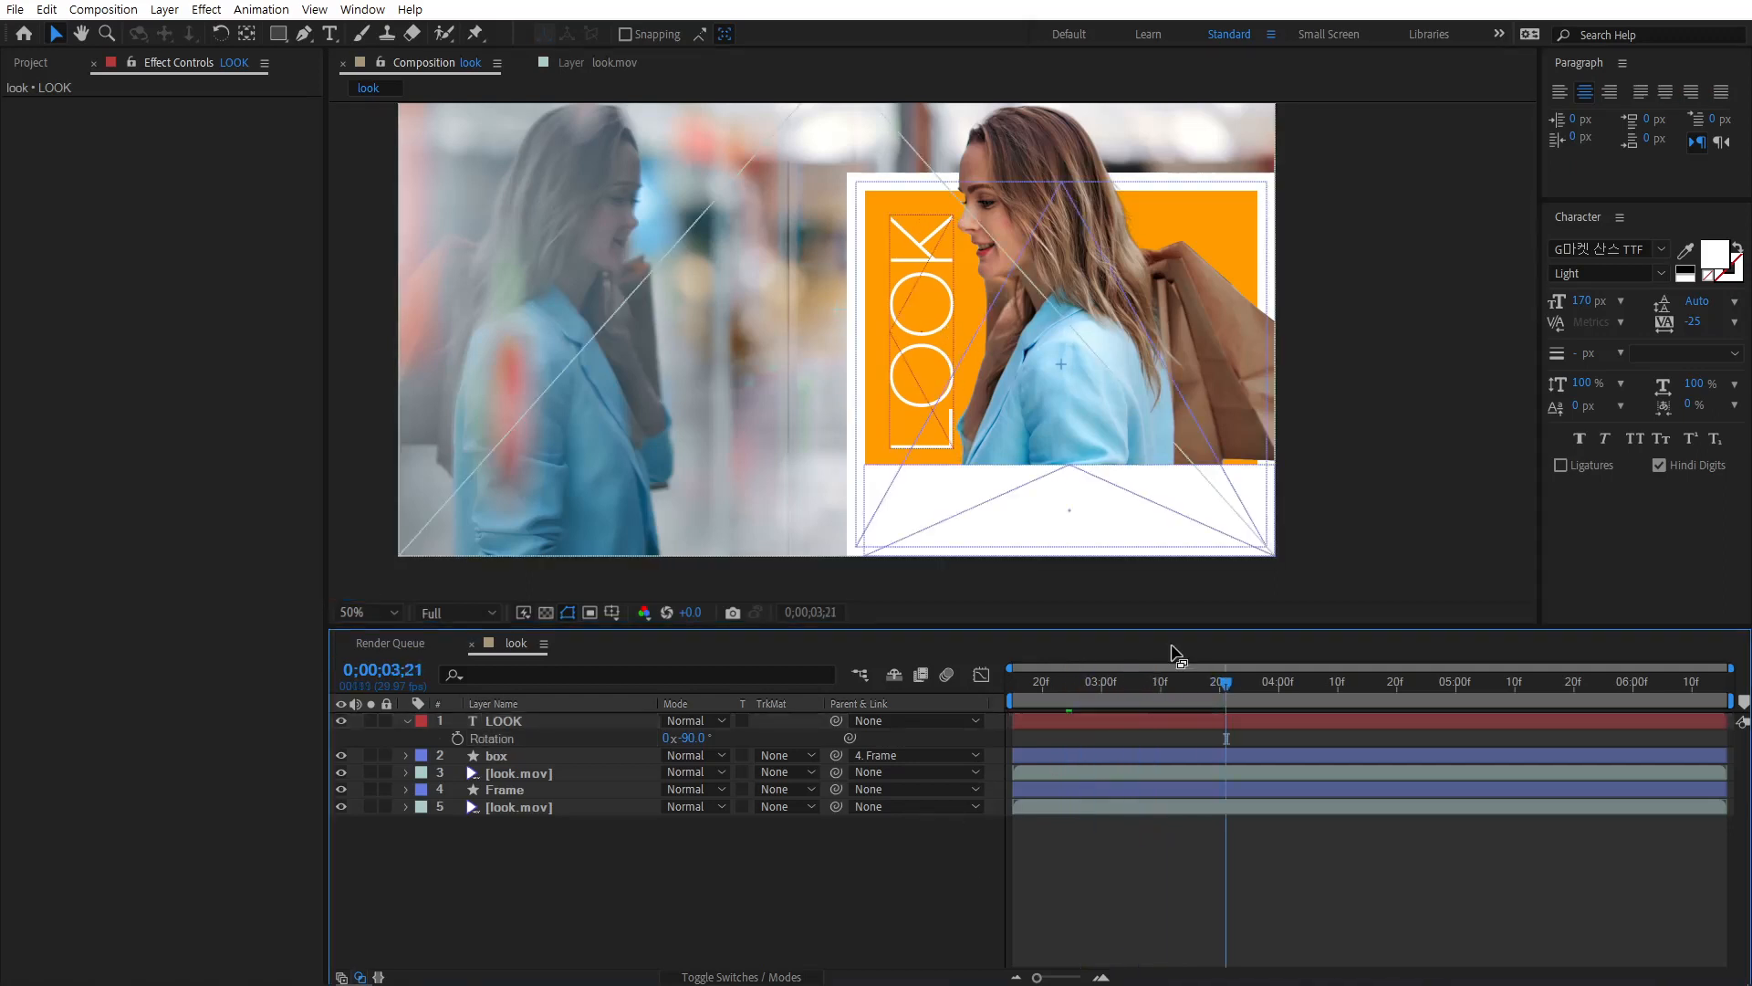
{"action": "left_click_drag", "start_coordinate": [523, 715], "coordinate": [525, 781]}
{"action": "left_click", "coordinate": [627, 902]}
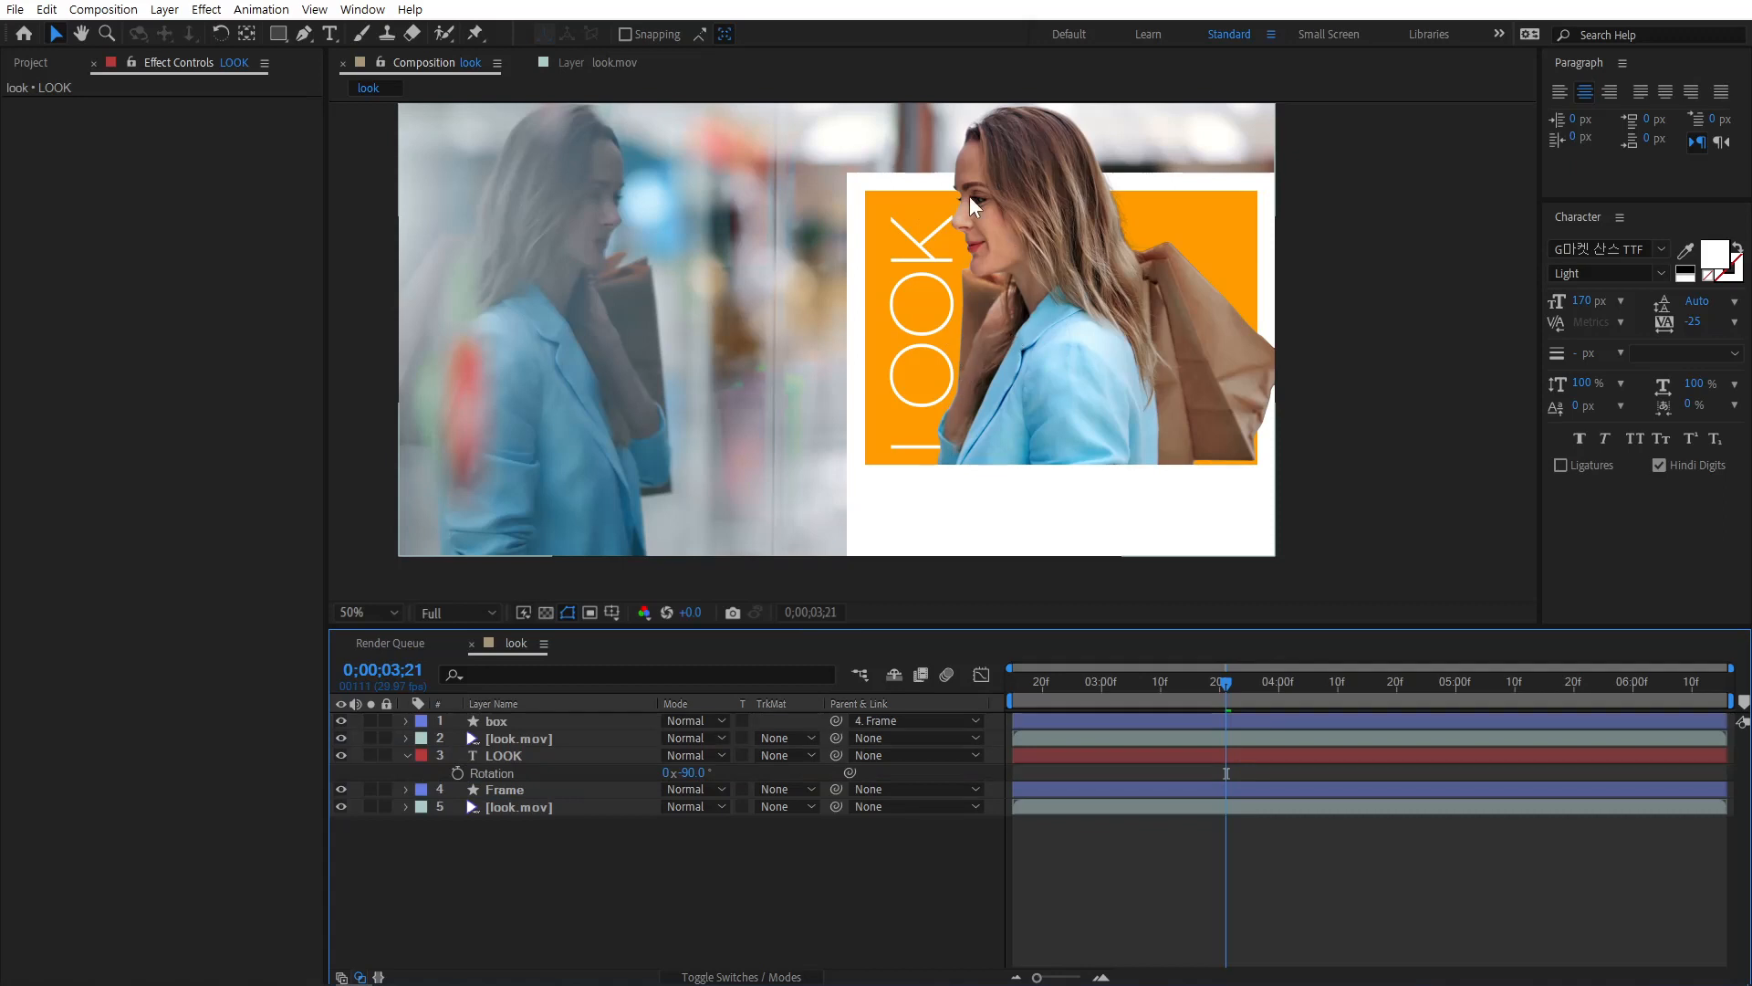
Step: Check the layered composite at 0;00;05;02 with the whole composition in an enlarged viewer
{"action": "left_click_drag", "start_coordinate": [1360, 685], "coordinate": [1467, 686]}
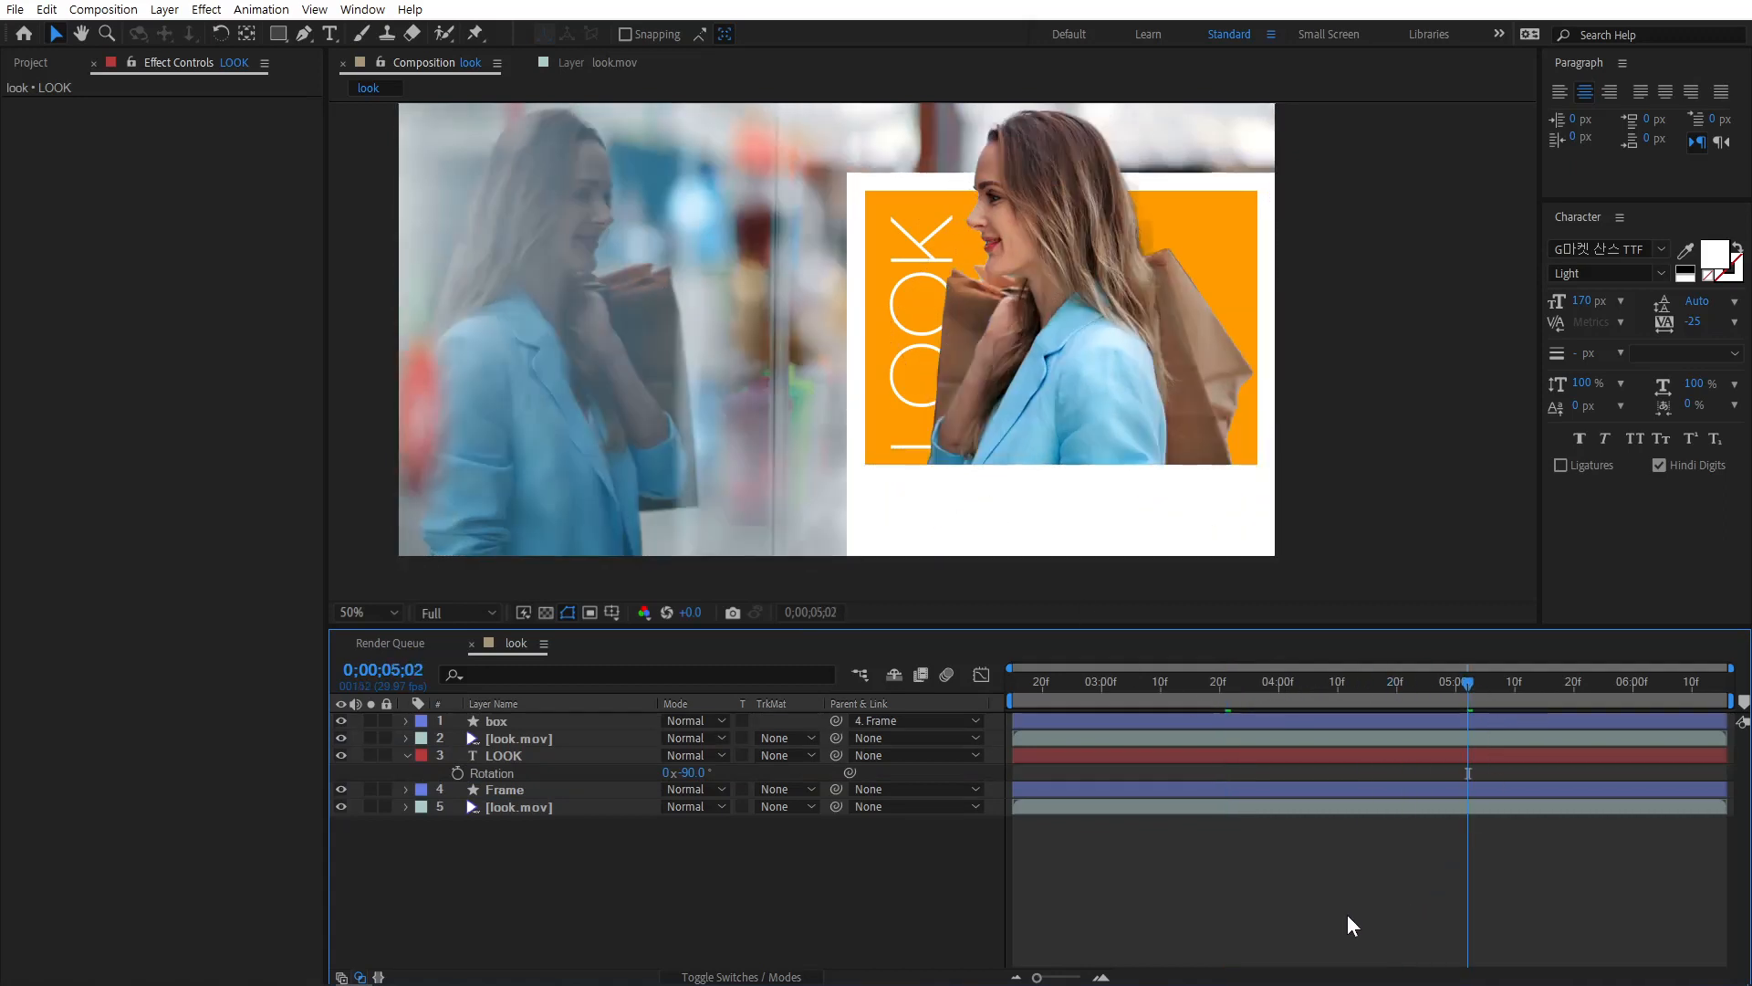
{"action": "key", "text": "h"}
{"action": "left_click_drag", "start_coordinate": [1077, 412], "coordinate": [1181, 445]}
{"action": "key", "text": "v"}
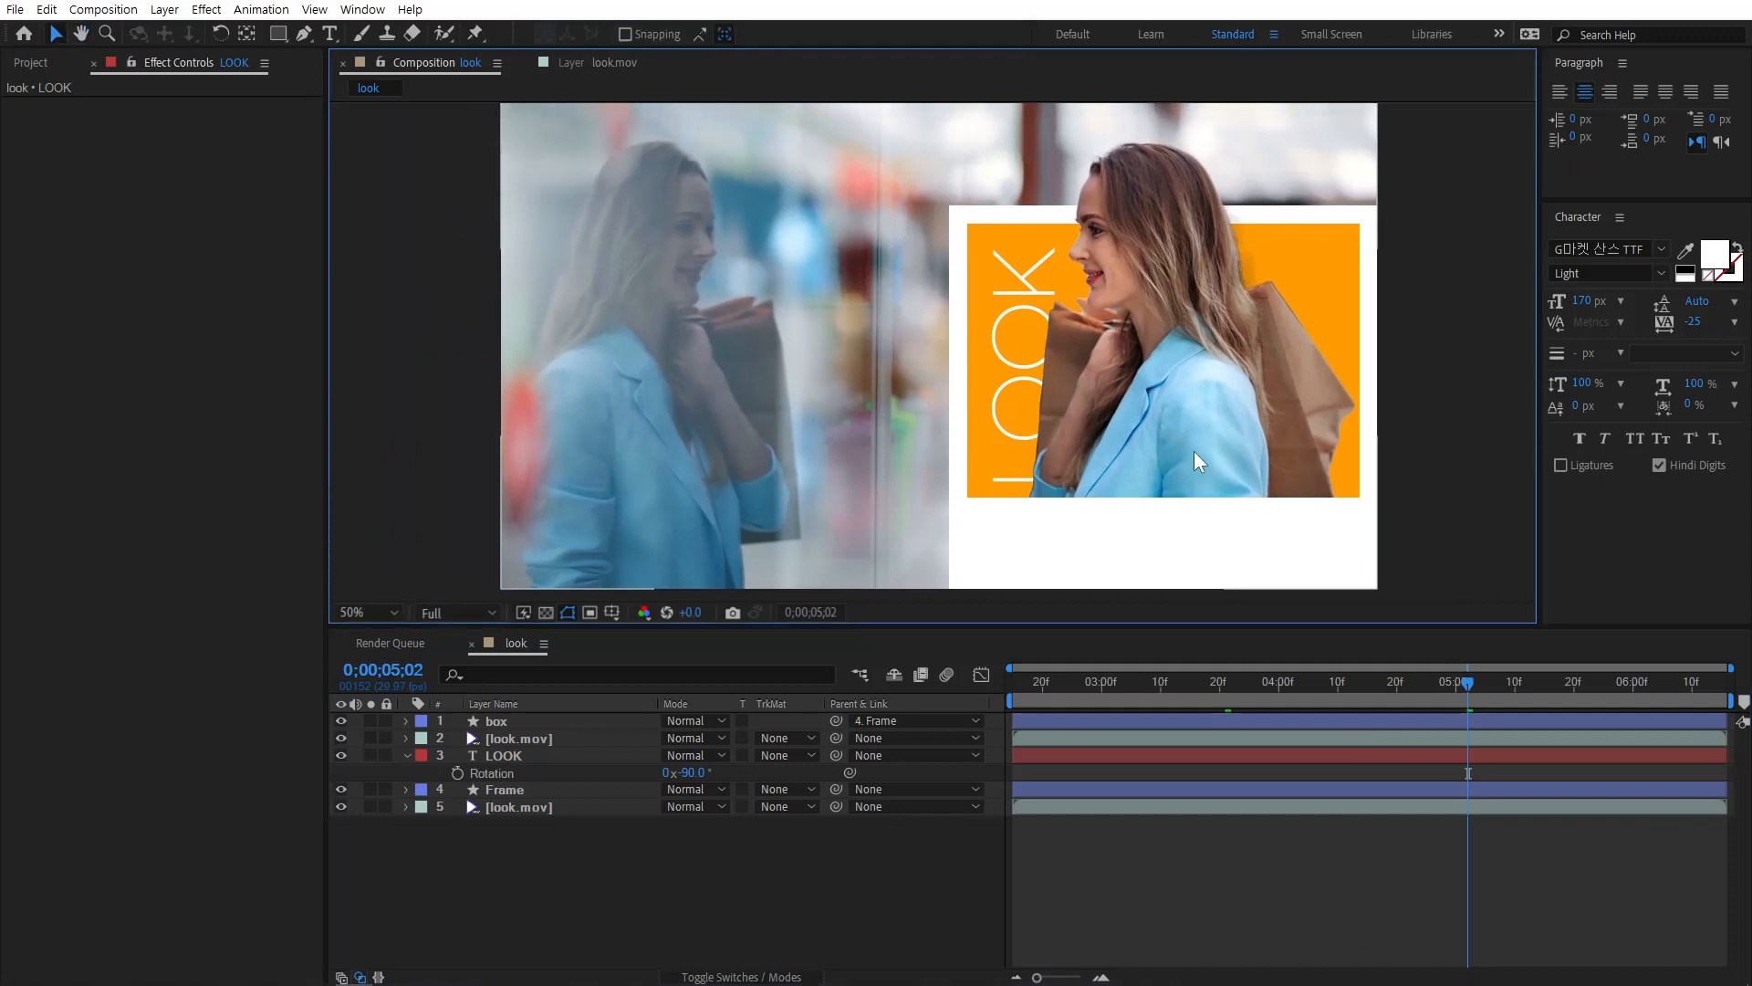
{"action": "left_click_drag", "start_coordinate": [1194, 627], "coordinate": [1205, 680]}
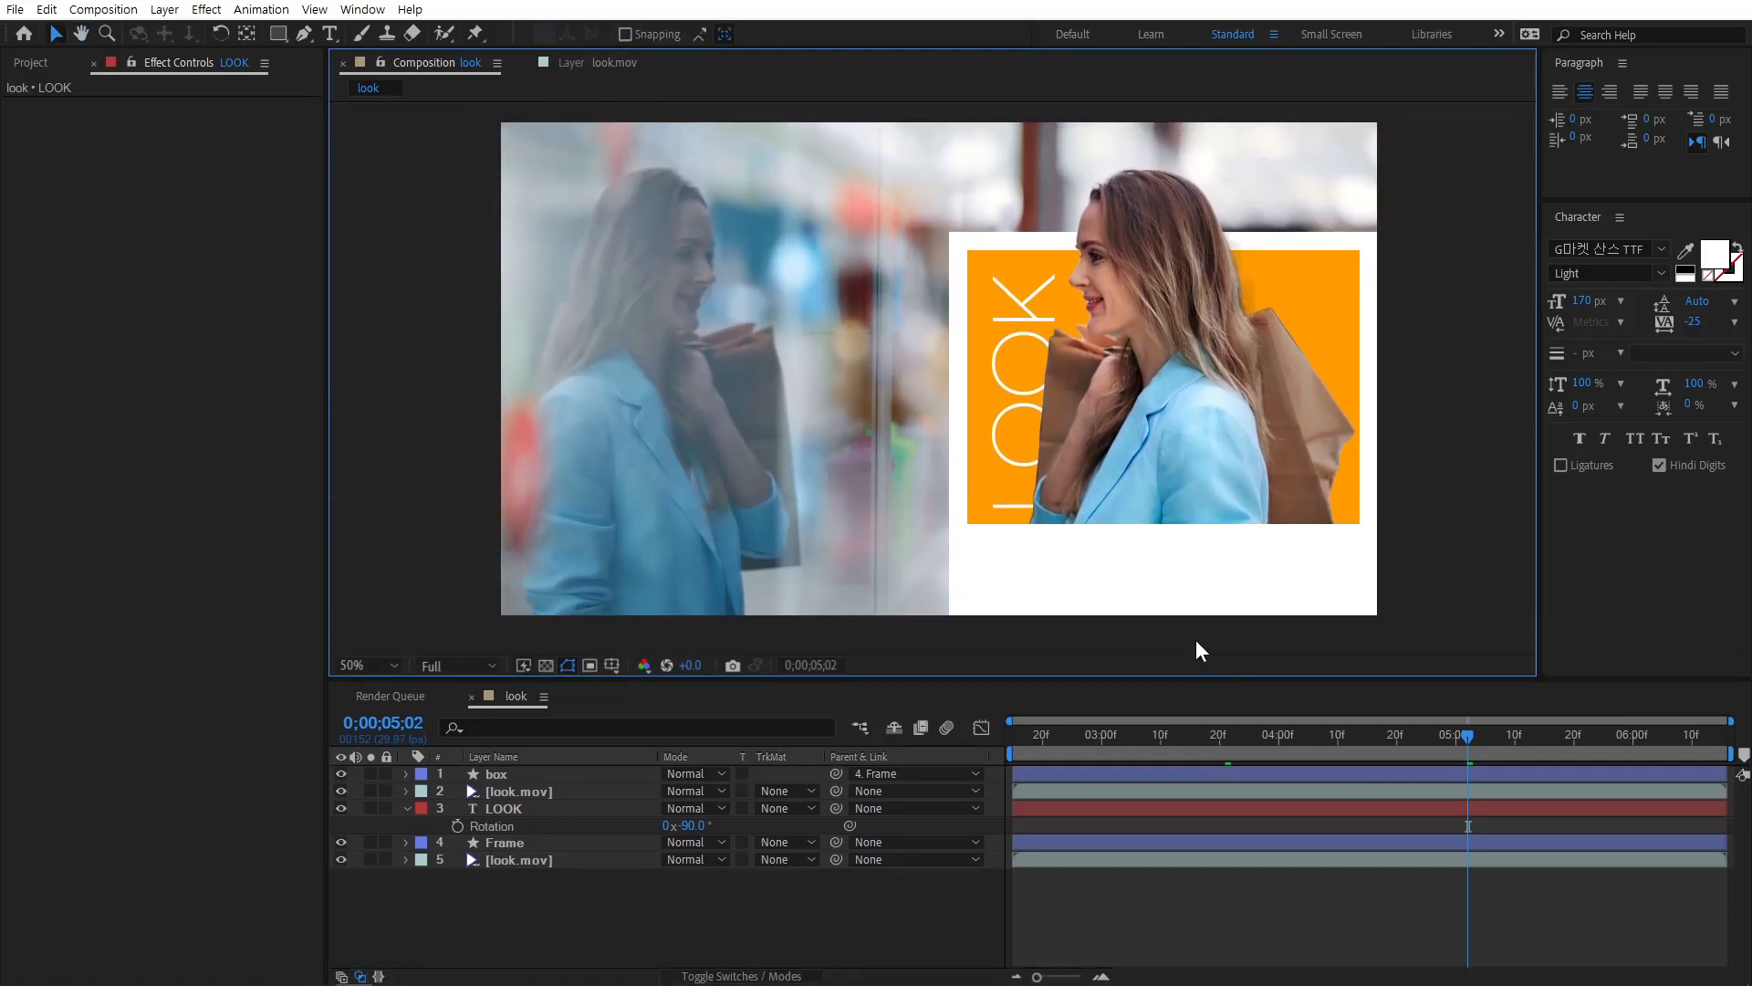